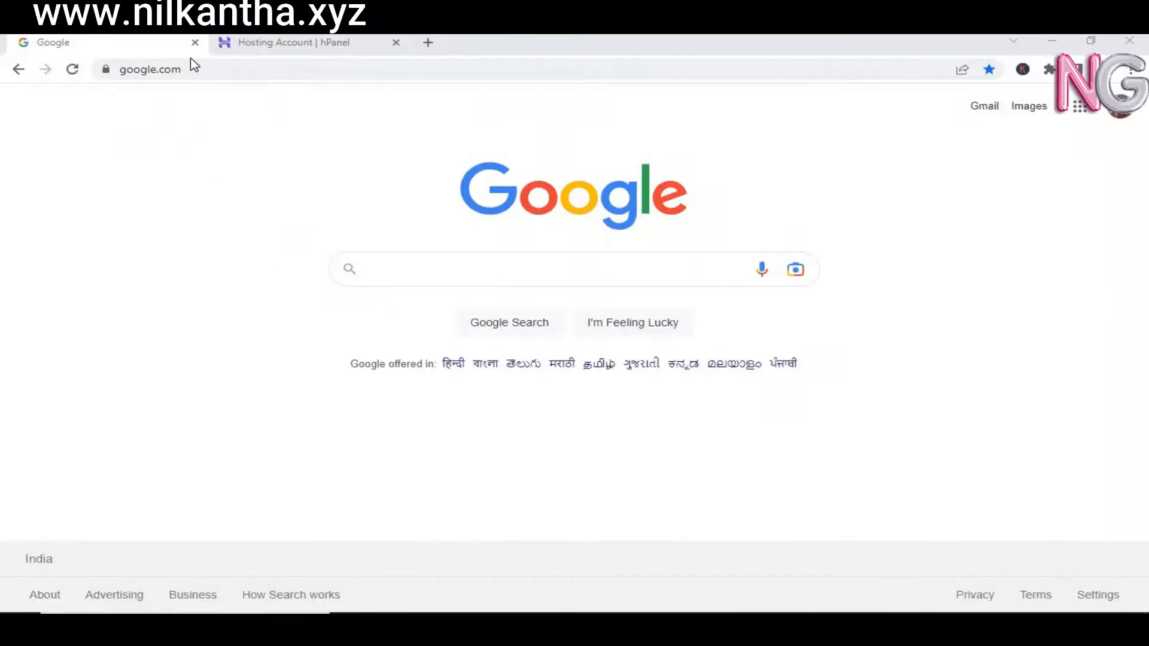
# Step: Close the Google tab, leaving only the Hostinger hPanel hosting account page
pyautogui.click(195, 42)
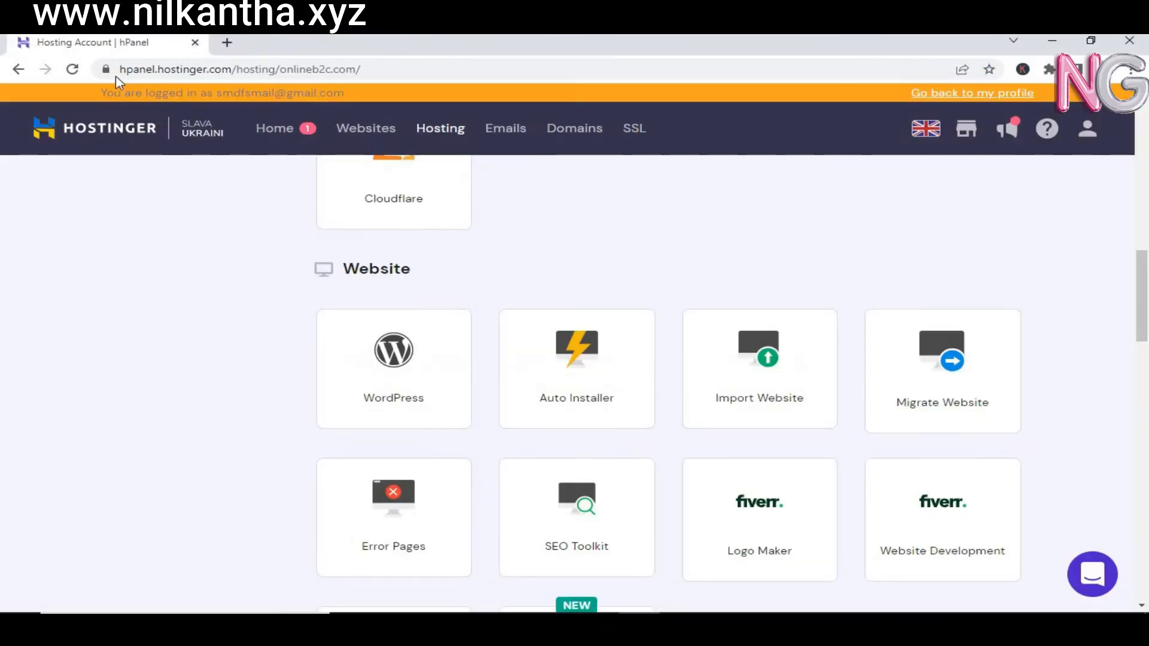
# Step: Scroll up to highlight the Premium Shared Hosting plan name, then open a new blank tab
pyautogui.moveTo(1143, 286); pyautogui.dragTo(1148, 121)
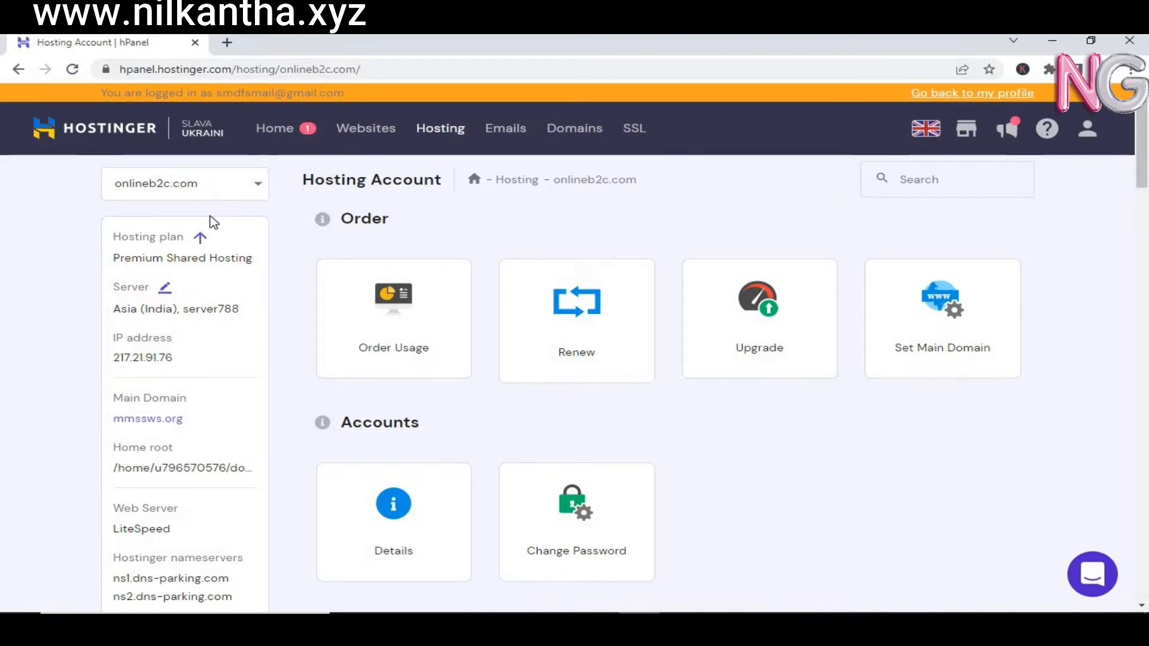
pyautogui.moveTo(114, 258); pyautogui.dragTo(252, 254)
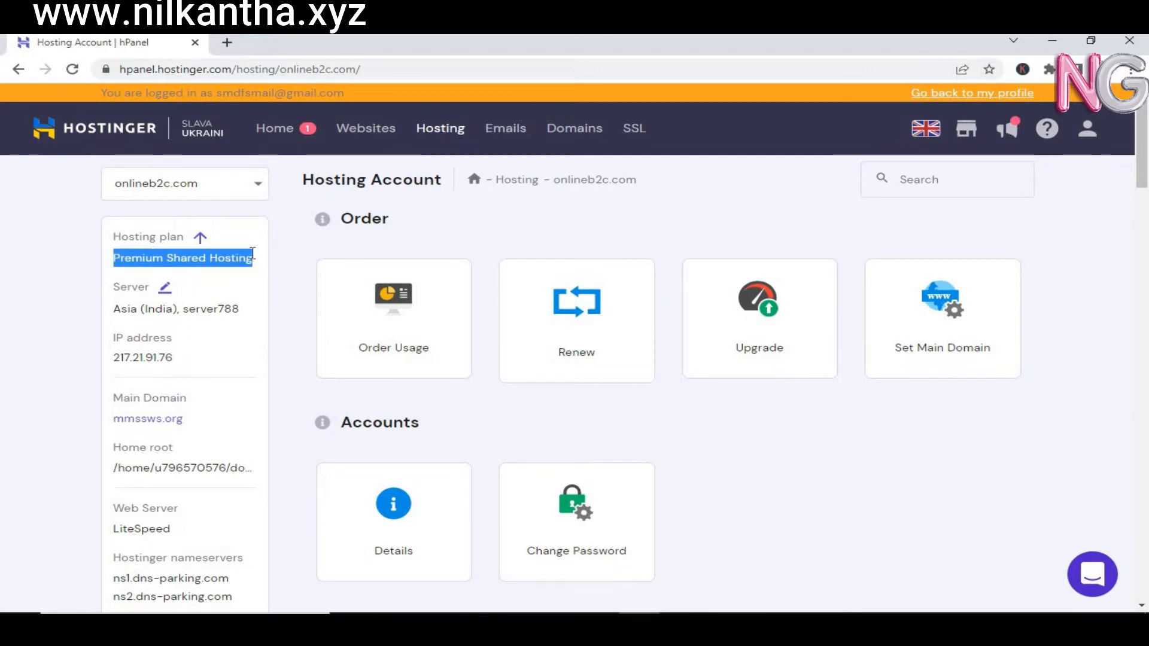
pyautogui.click(227, 43)
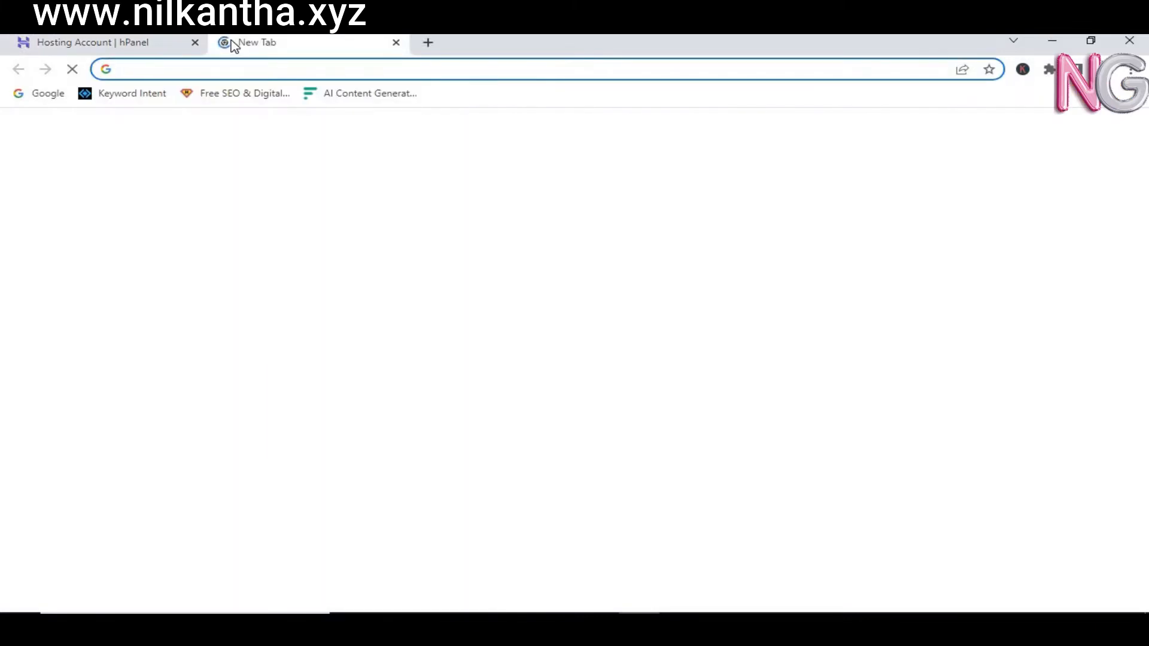
# Step: Go to google.com and search for 'hostinger'
pyautogui.write('g')
pyautogui.press('Return')
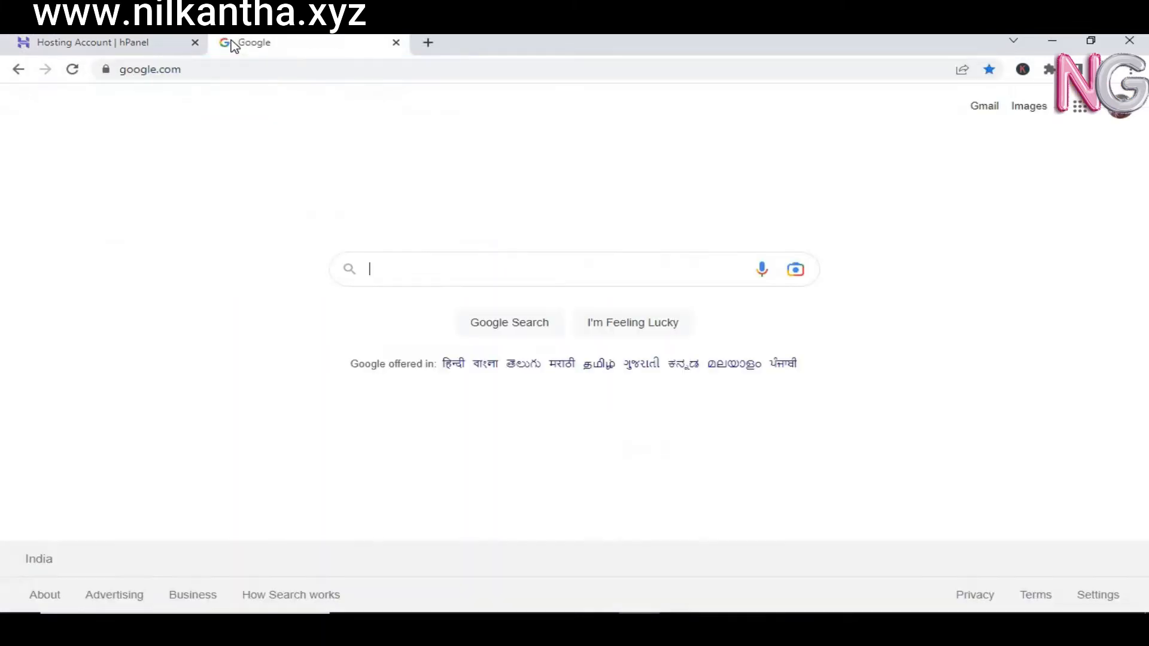
pyautogui.write('h')
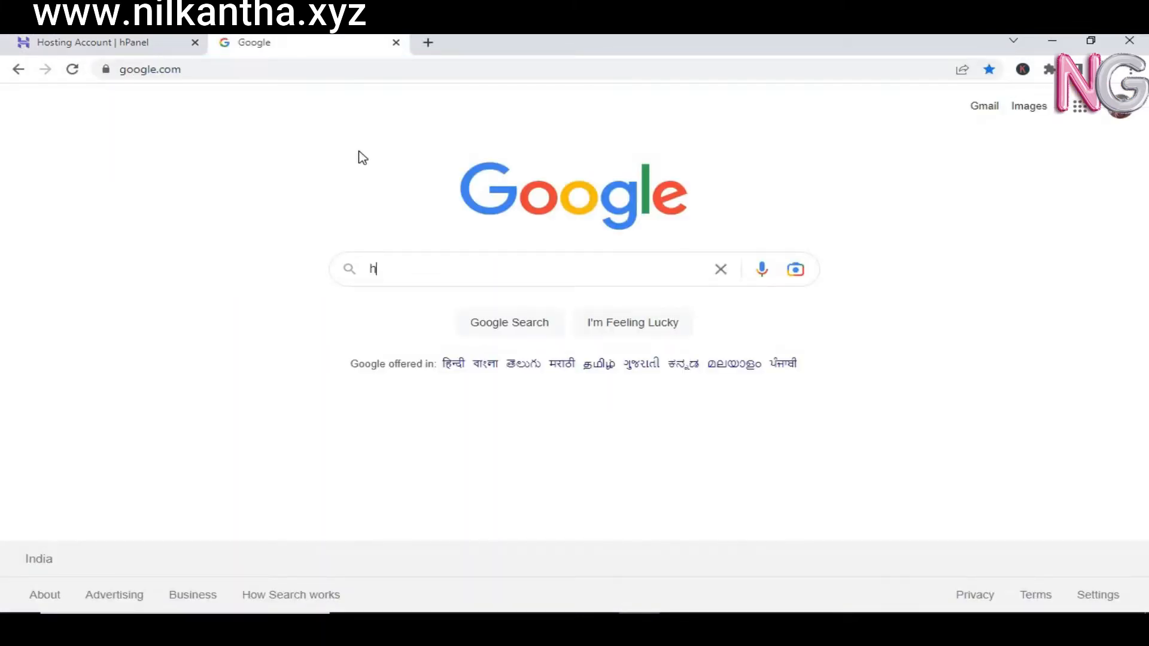
pyautogui.write('ostinger')
pyautogui.press('Return')
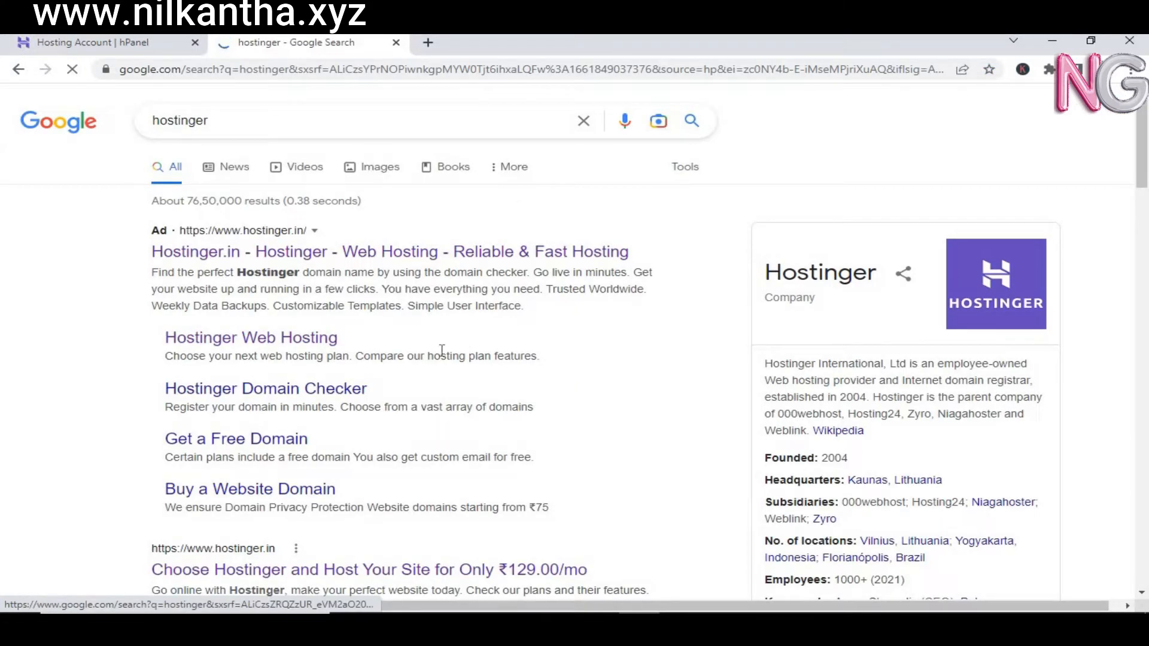
# Step: Open the hostinger.in result, browse its homepage, and go to Hosting > Web Hosting
pyautogui.click(224, 570)
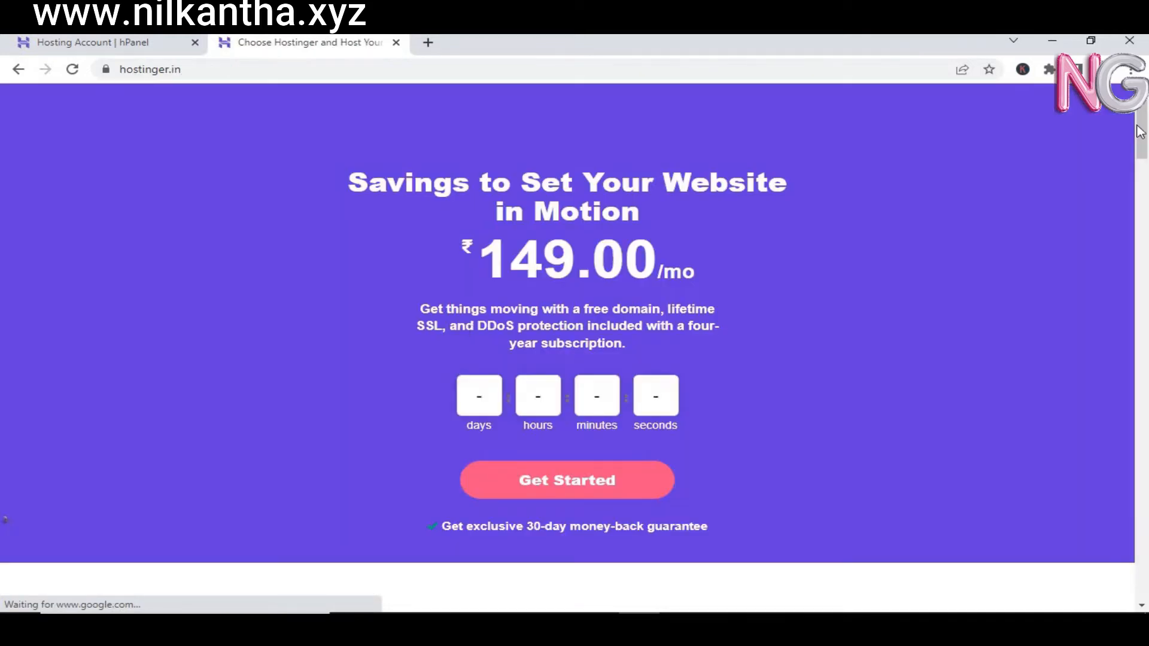
pyautogui.scroll(-10, 1143, 179)
pyautogui.scroll(-10, 1146, 233)
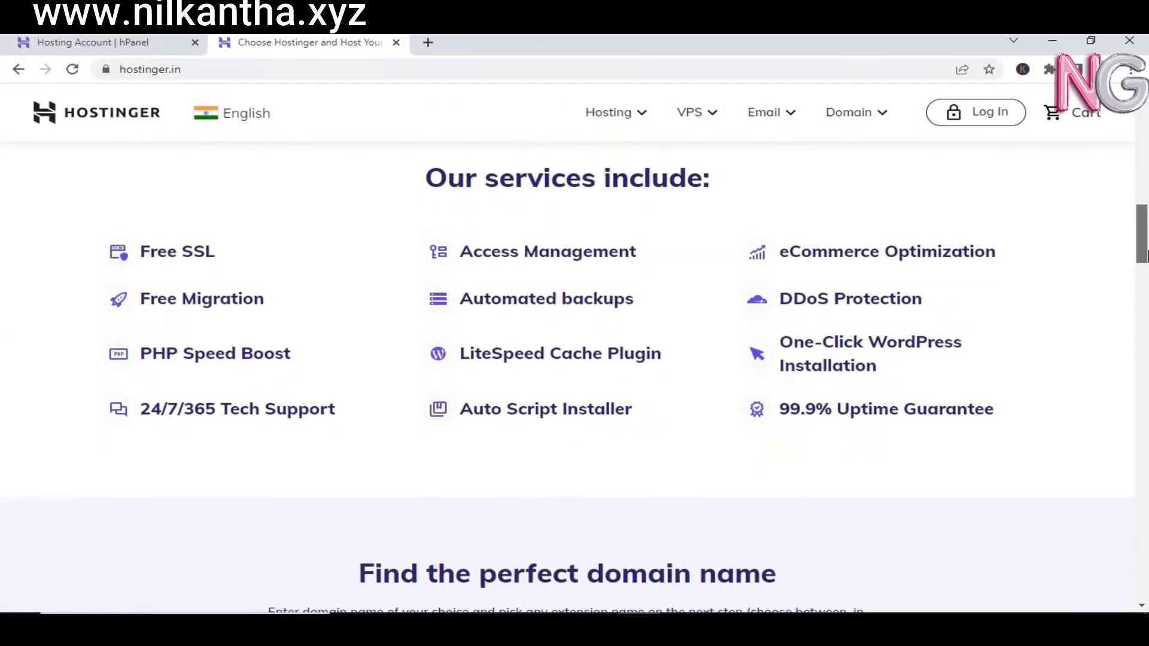
pyautogui.scroll(13, 1146, 246)
pyautogui.scroll(-20, 1147, 247)
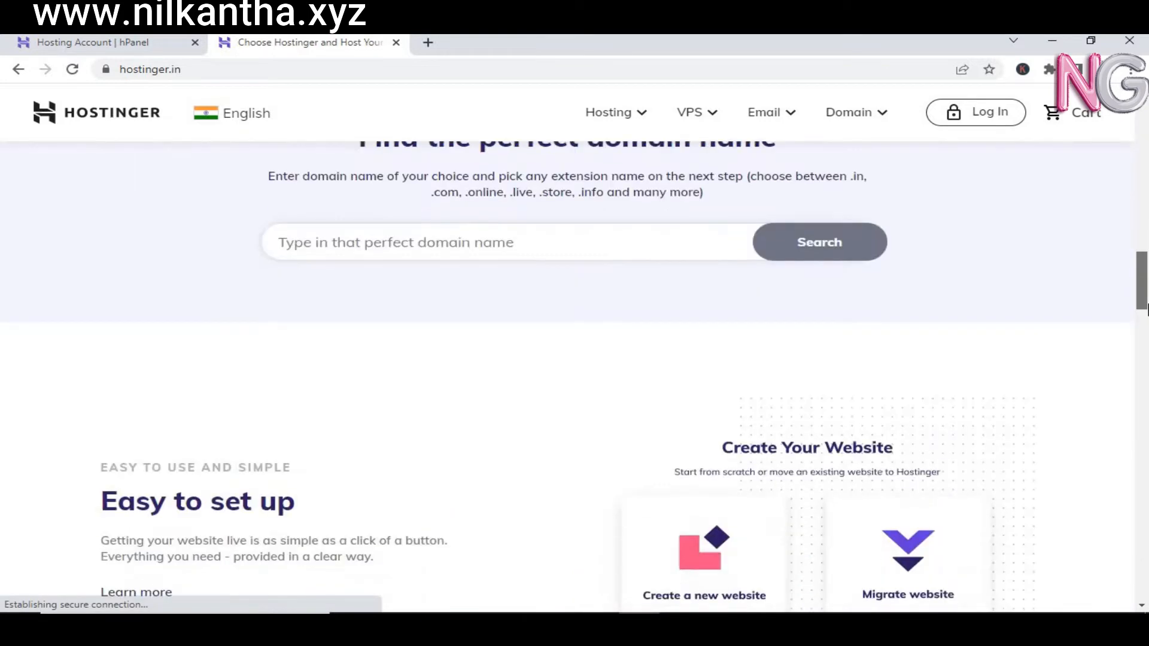
pyautogui.scroll(-15, 1147, 509)
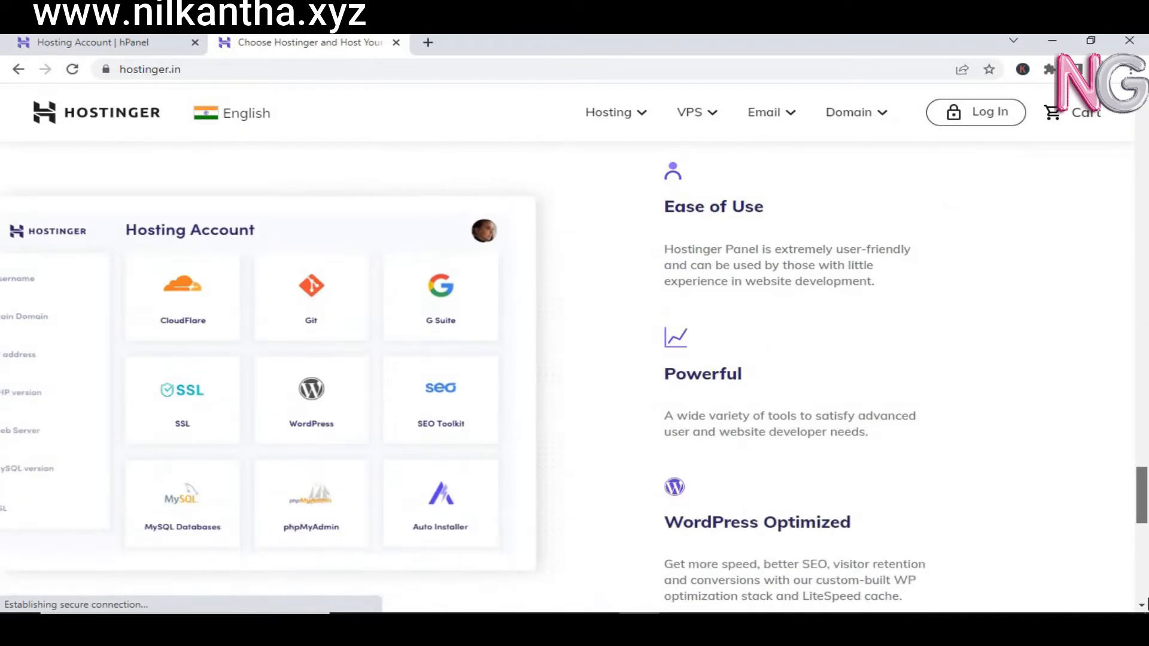
pyautogui.scroll(13, 1146, 414)
pyautogui.scroll(20, 1146, 415)
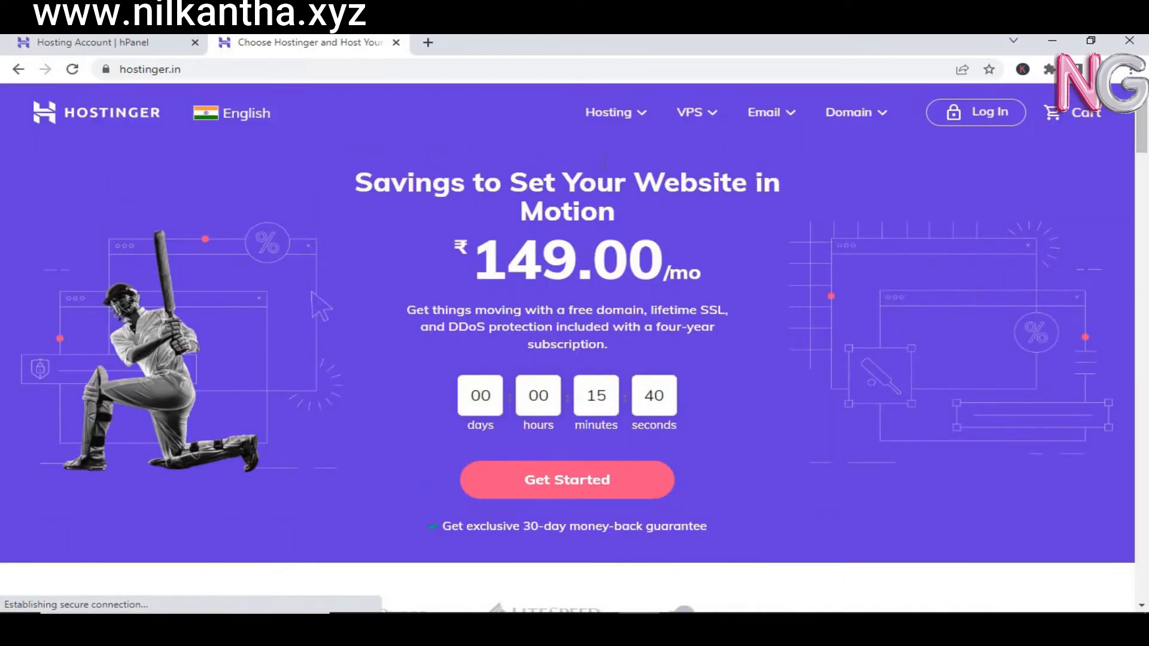
pyautogui.click(616, 116)
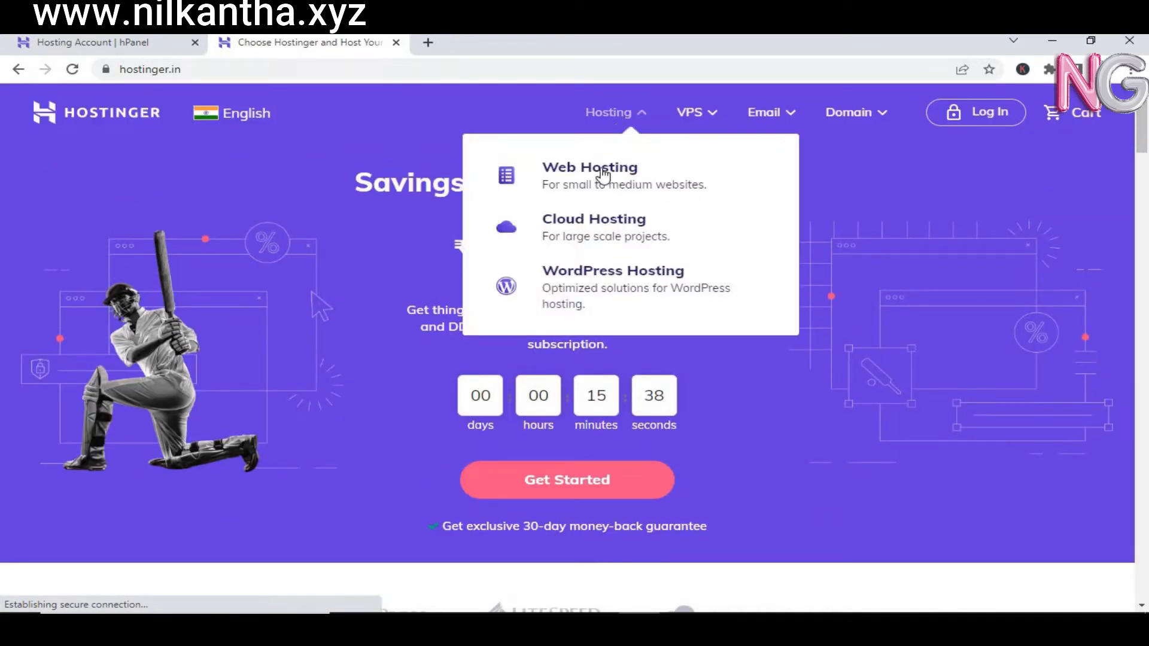
pyautogui.click(601, 175)
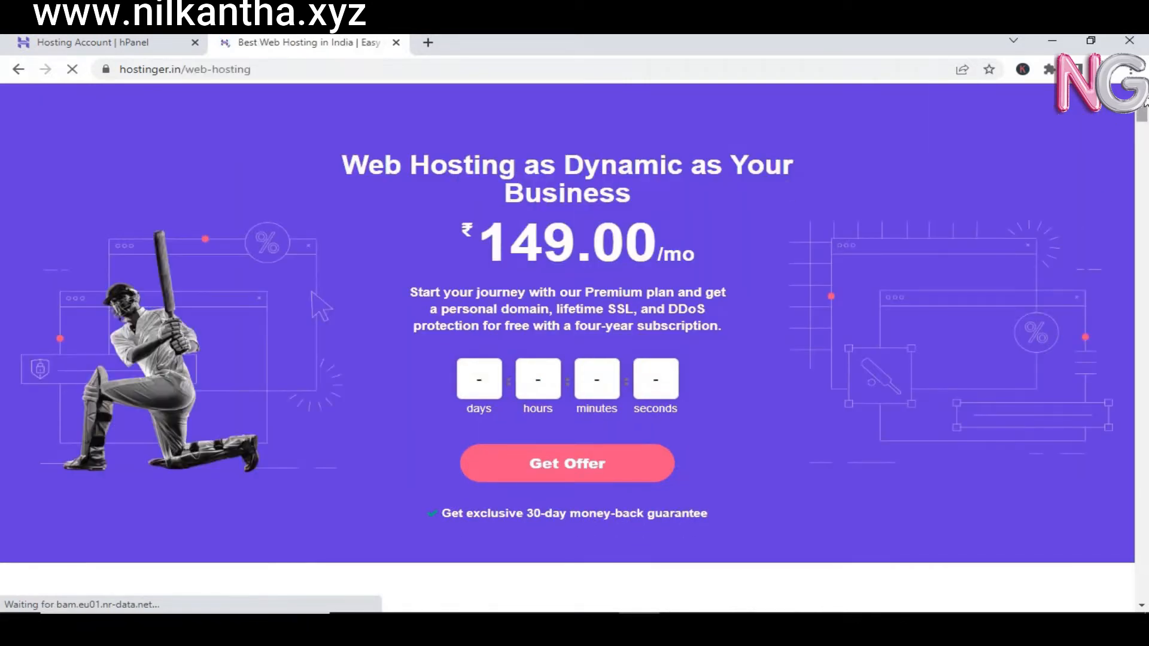
pyautogui.moveTo(1145, 117); pyautogui.dragTo(1144, 142)
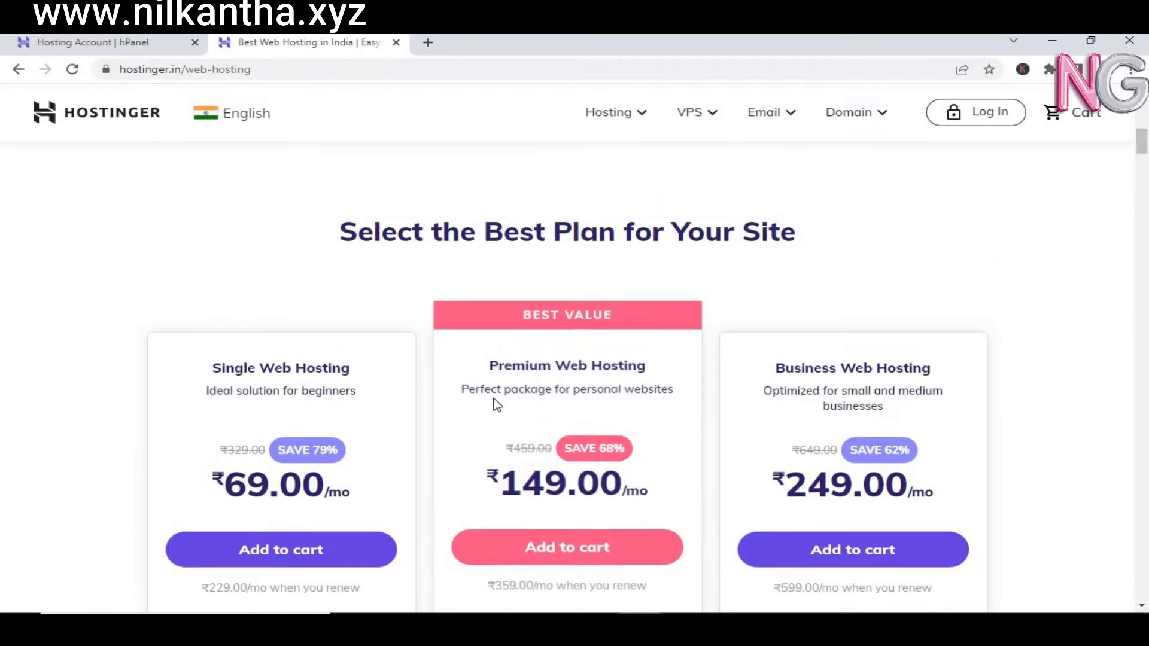
pyautogui.moveTo(503, 357); pyautogui.dragTo(638, 377)
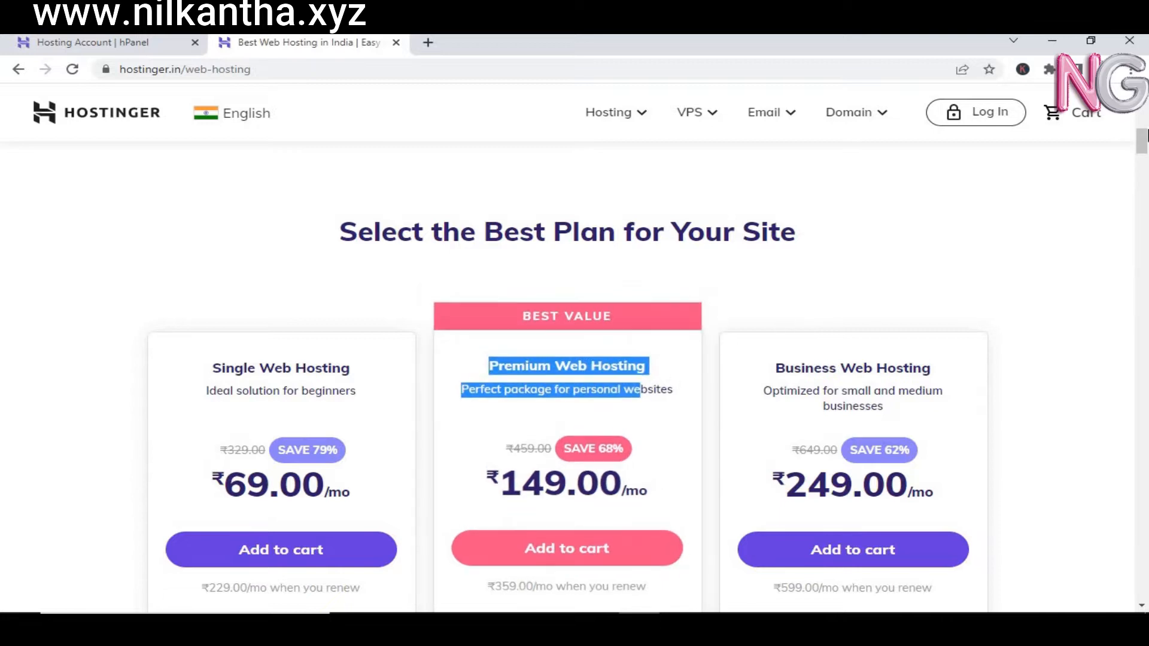
pyautogui.moveTo(1146, 135); pyautogui.dragTo(1145, 166)
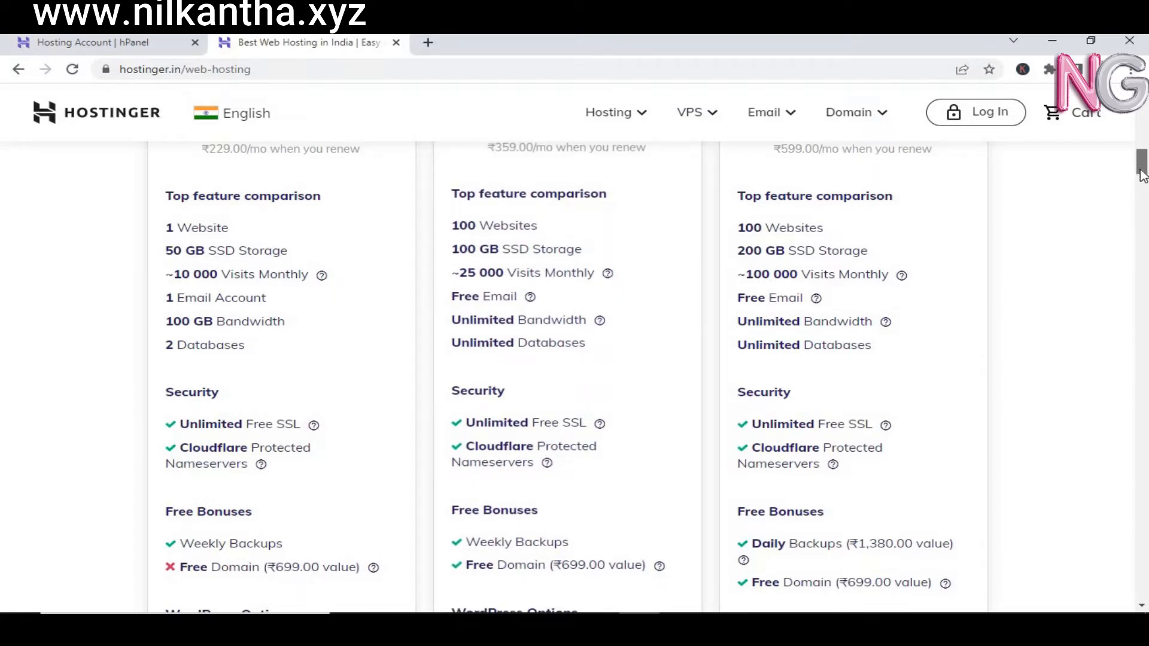
pyautogui.moveTo(1143, 169); pyautogui.dragTo(1142, 176)
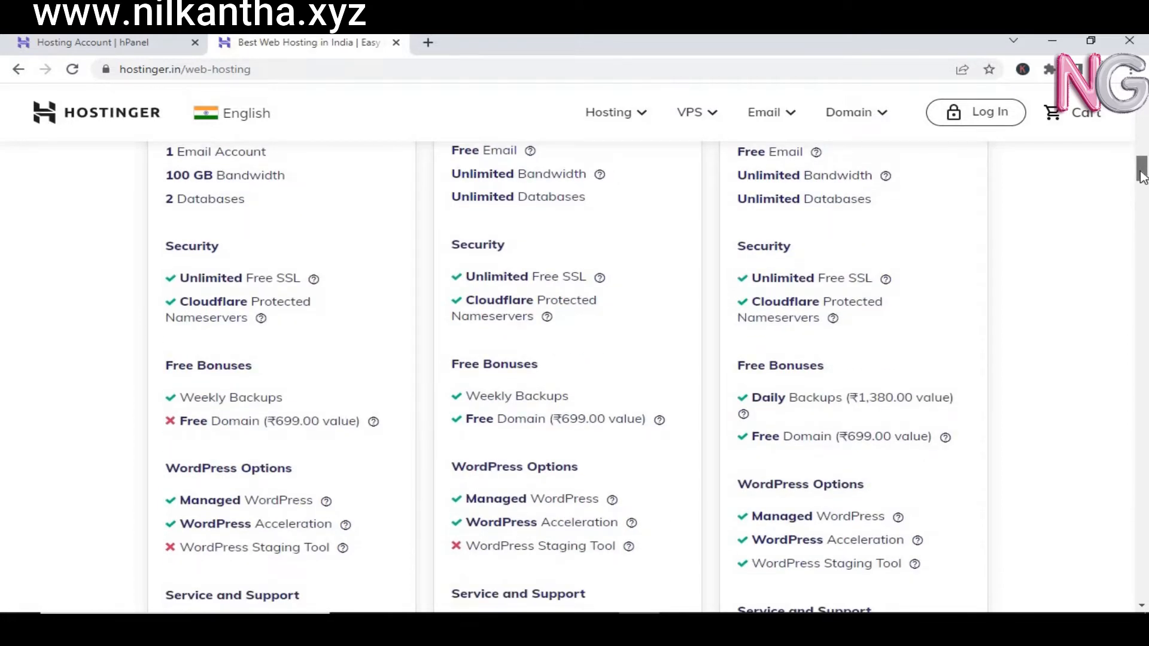
pyautogui.scroll(-1, 1142, 176)
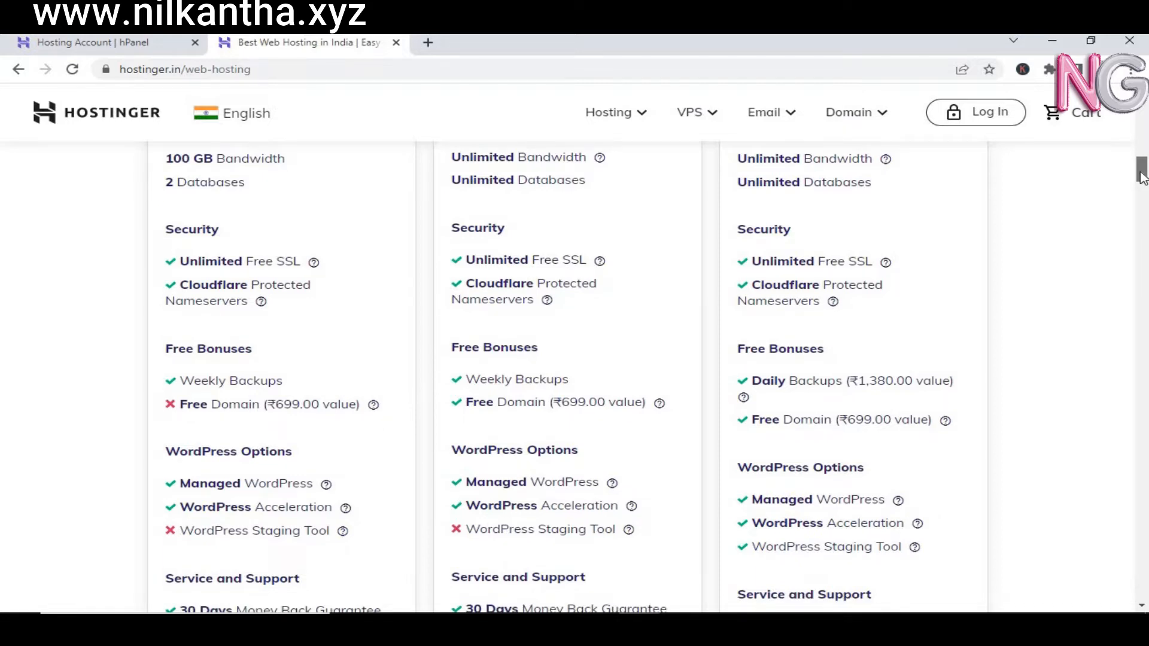
pyautogui.scroll(-1, 1142, 178)
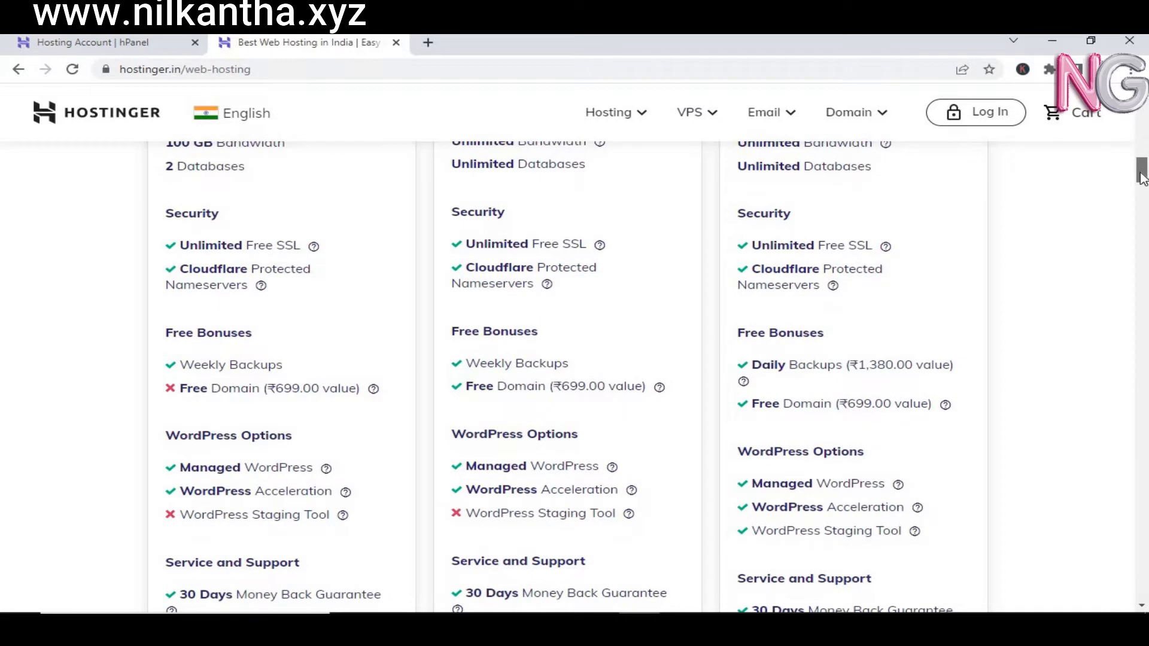
pyautogui.moveTo(1142, 178); pyautogui.dragTo(1142, 186)
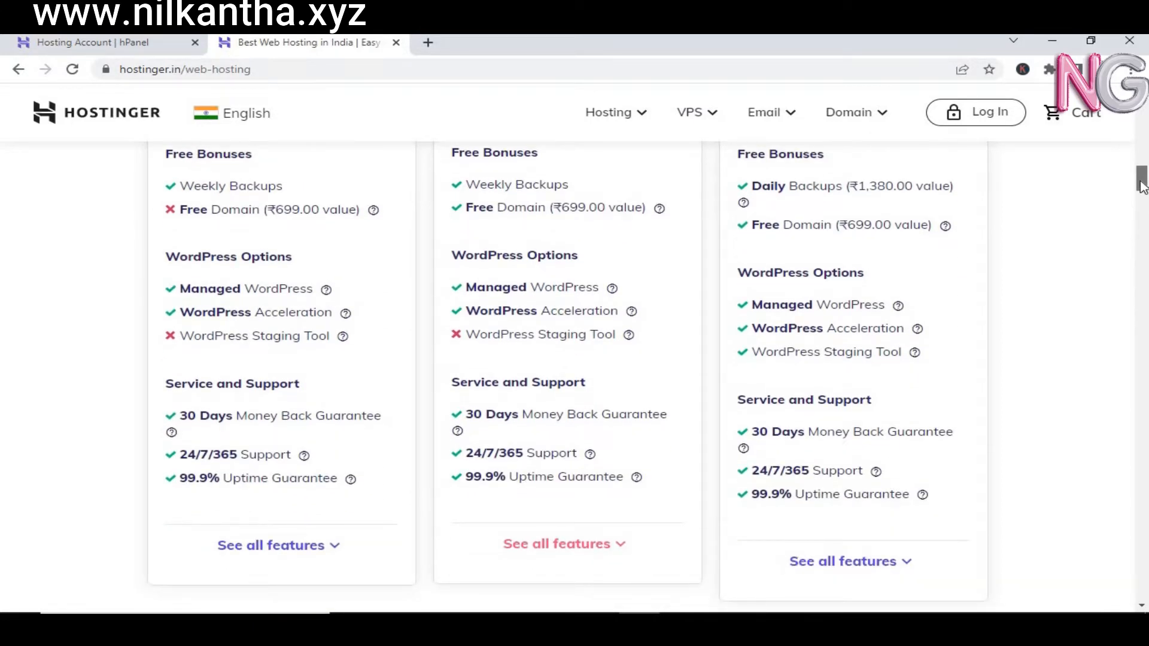
pyautogui.moveTo(1142, 186); pyautogui.dragTo(1142, 188)
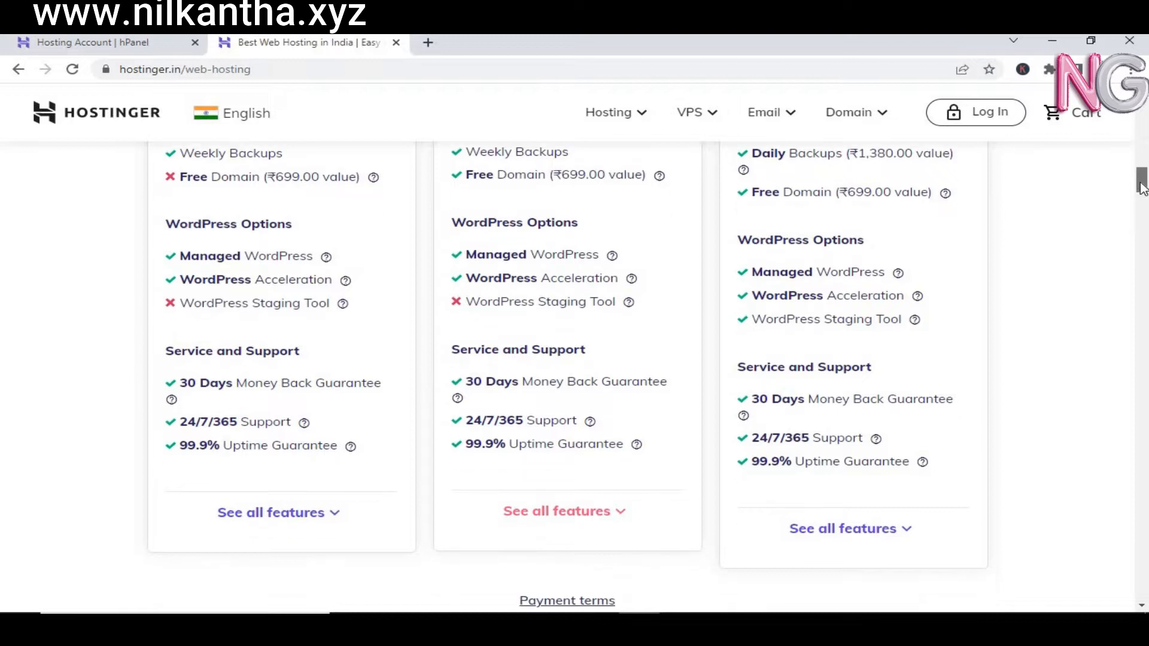
pyautogui.scroll(6, 630, 233)
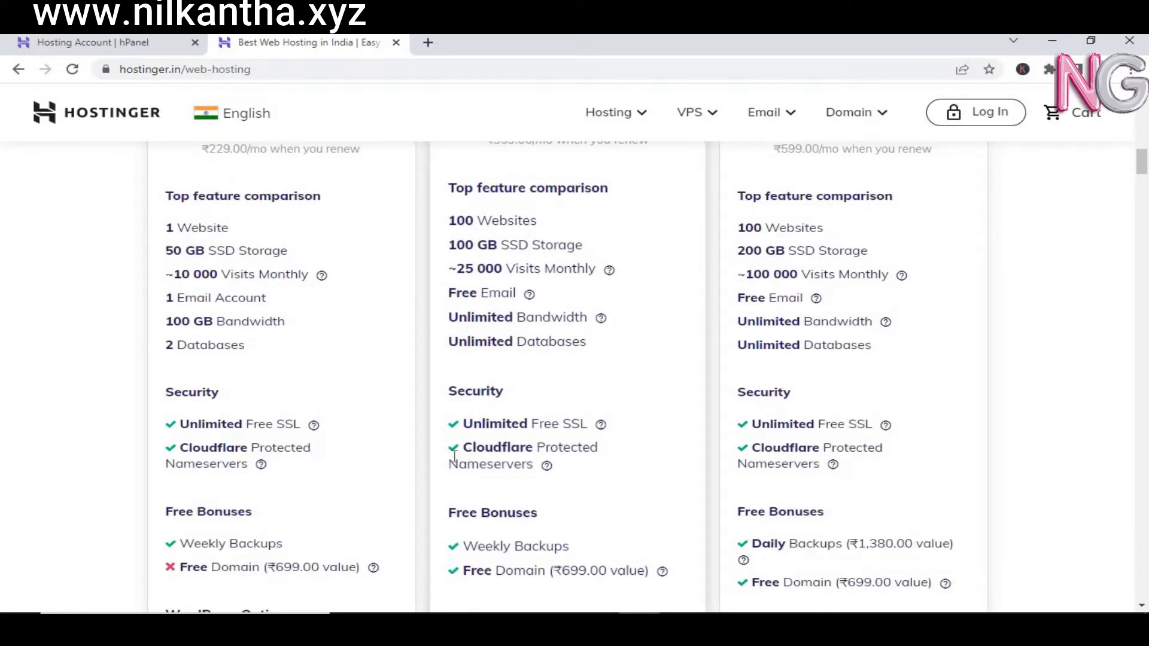
pyautogui.moveTo(1143, 174); pyautogui.dragTo(1144, 188)
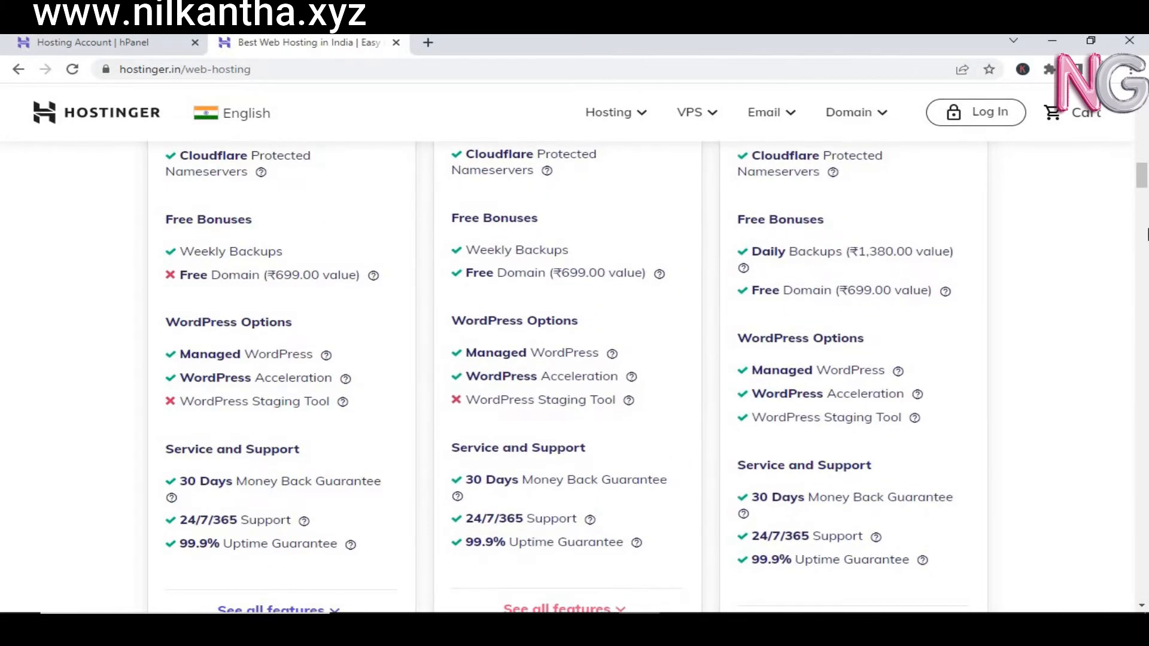
pyautogui.moveTo(1144, 194); pyautogui.dragTo(1144, 198)
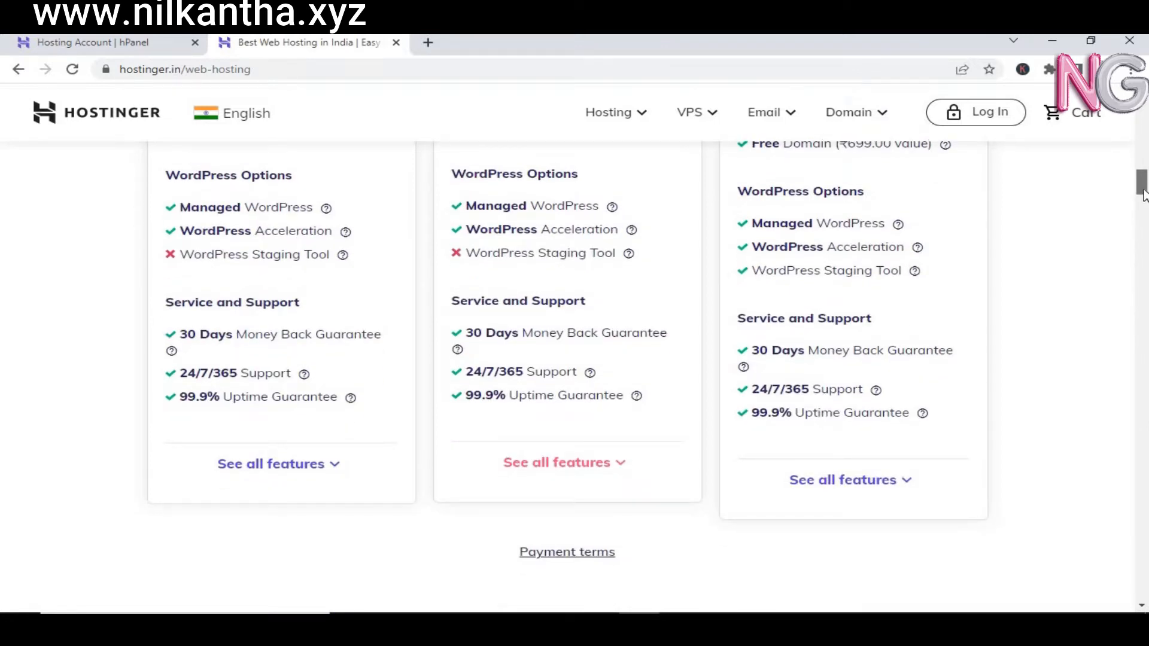
pyautogui.scroll(2, 1144, 194)
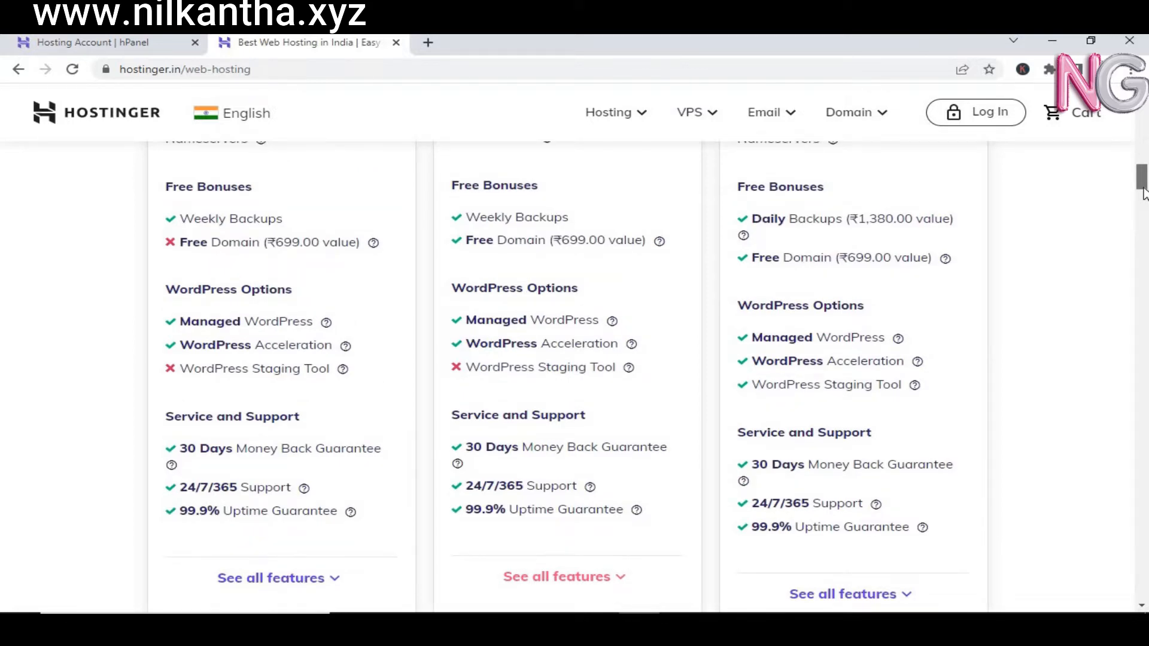
pyautogui.scroll(-2, 1143, 195)
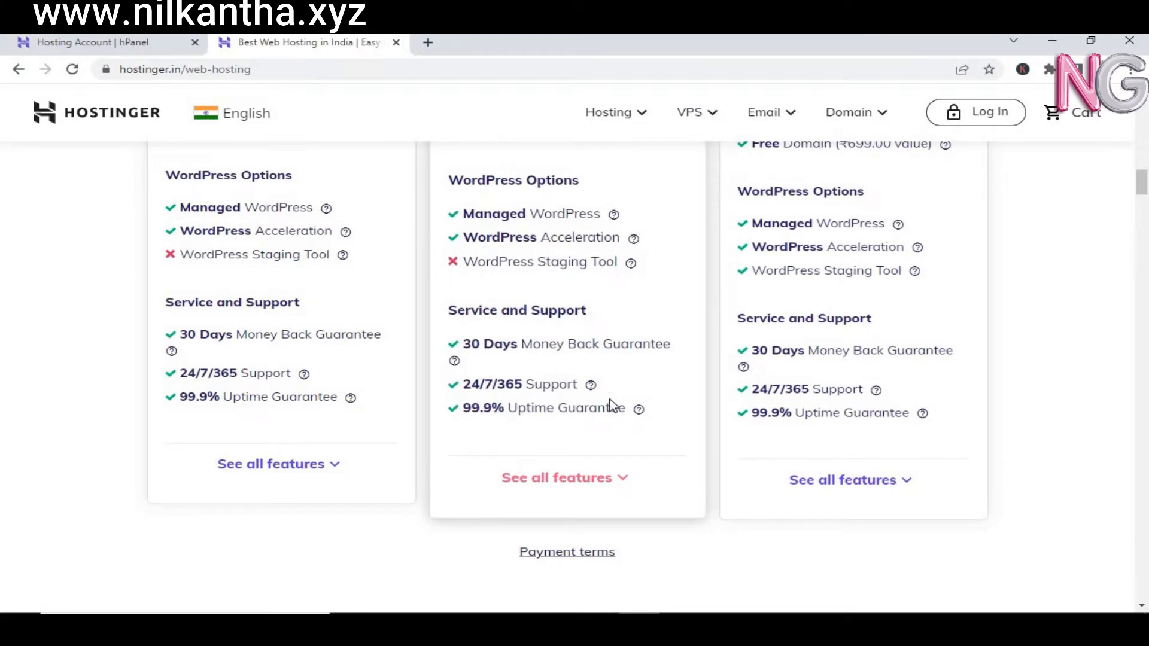
pyautogui.moveTo(638, 410)
pyautogui.moveTo(1144, 189); pyautogui.dragTo(1144, 101)
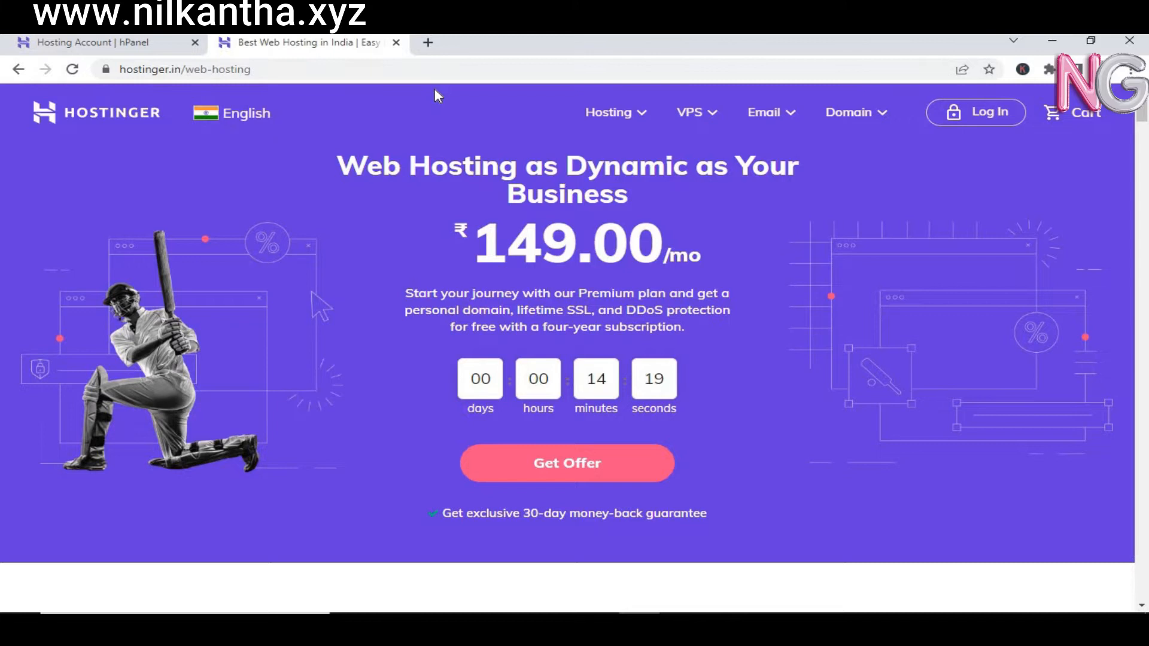
# Step: Close the Hostinger web tab and start an Auto Installer WordPress setup titled 'Online B2C'
pyautogui.click(396, 43)
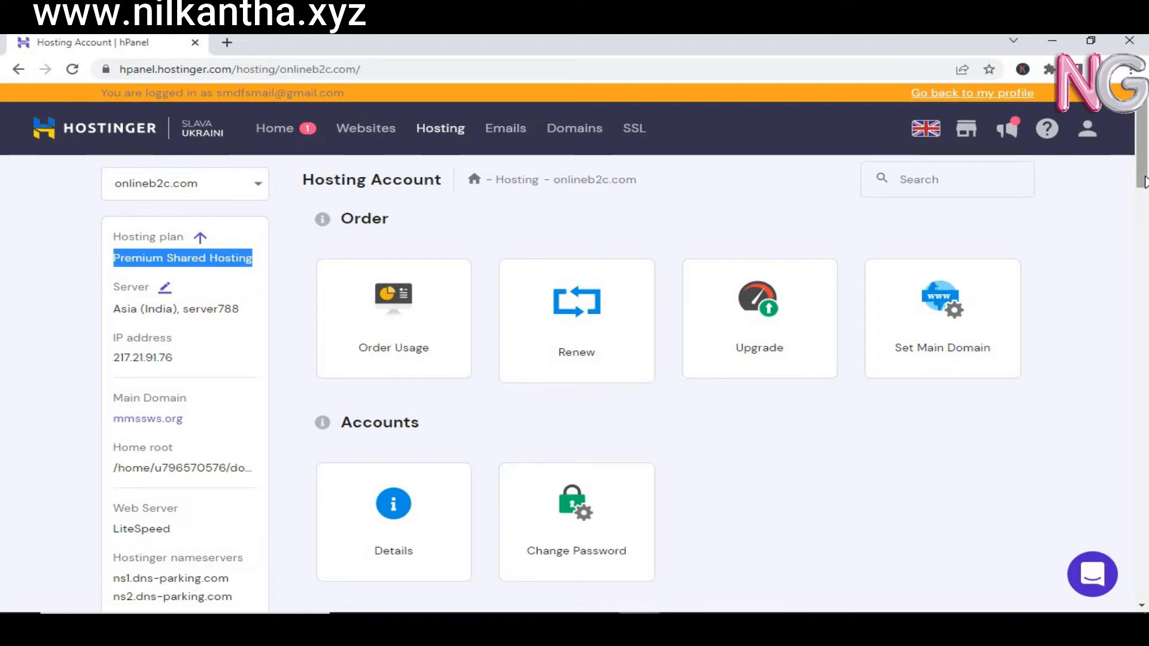
pyautogui.moveTo(1144, 182); pyautogui.dragTo(1146, 349)
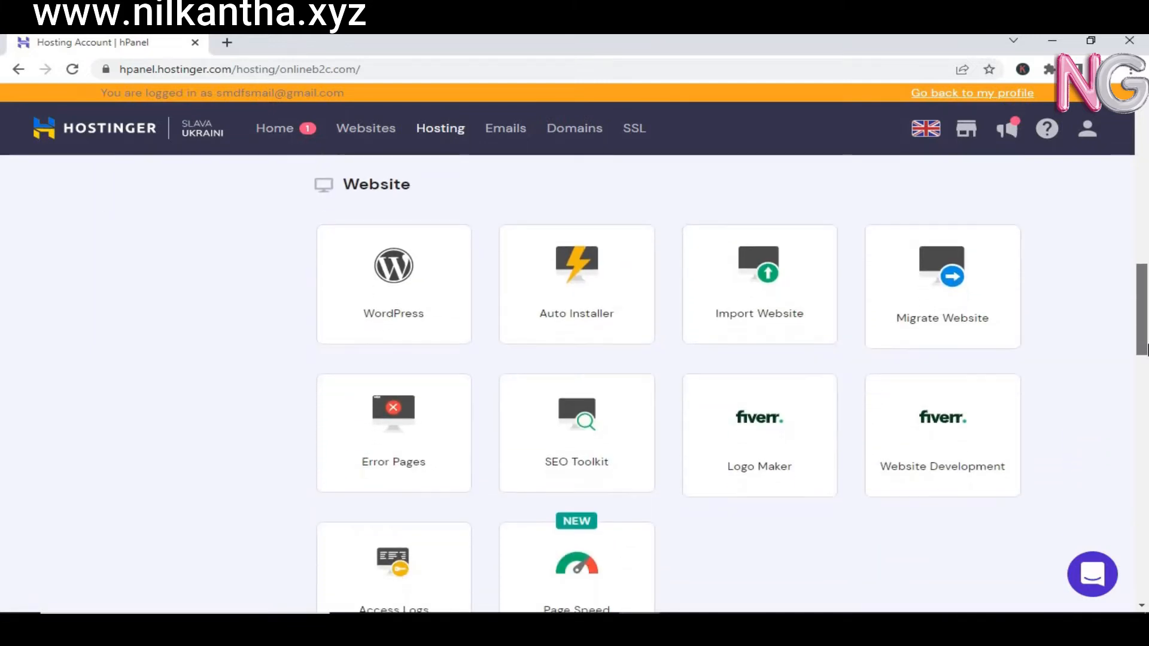
pyautogui.click(626, 324)
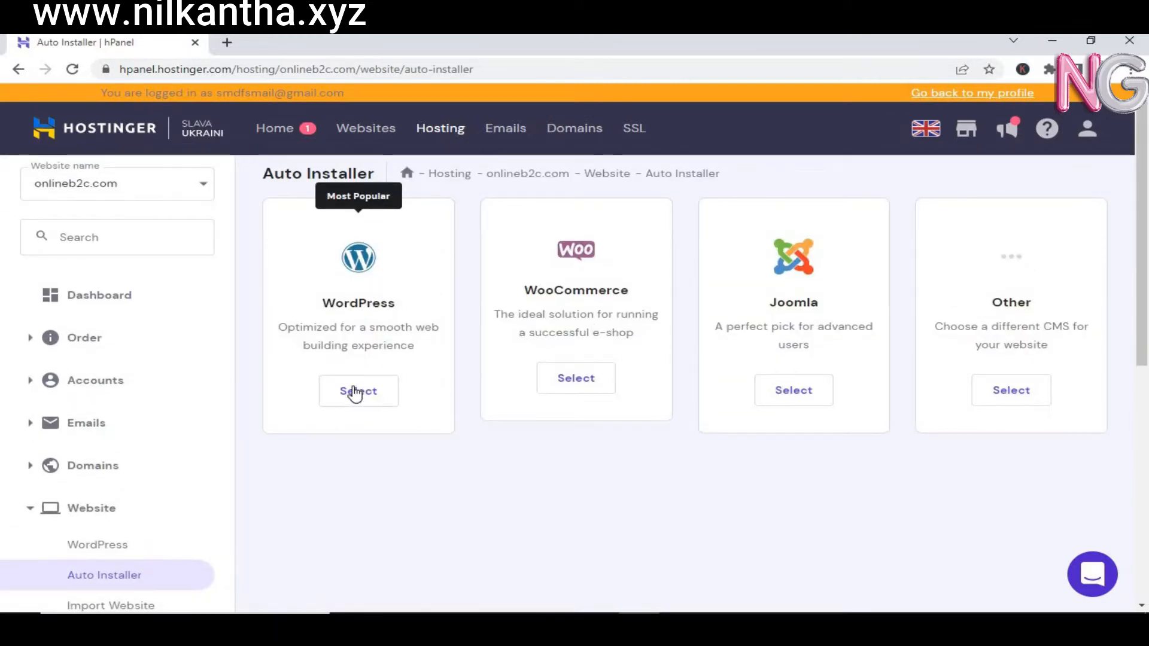
pyautogui.click(354, 392)
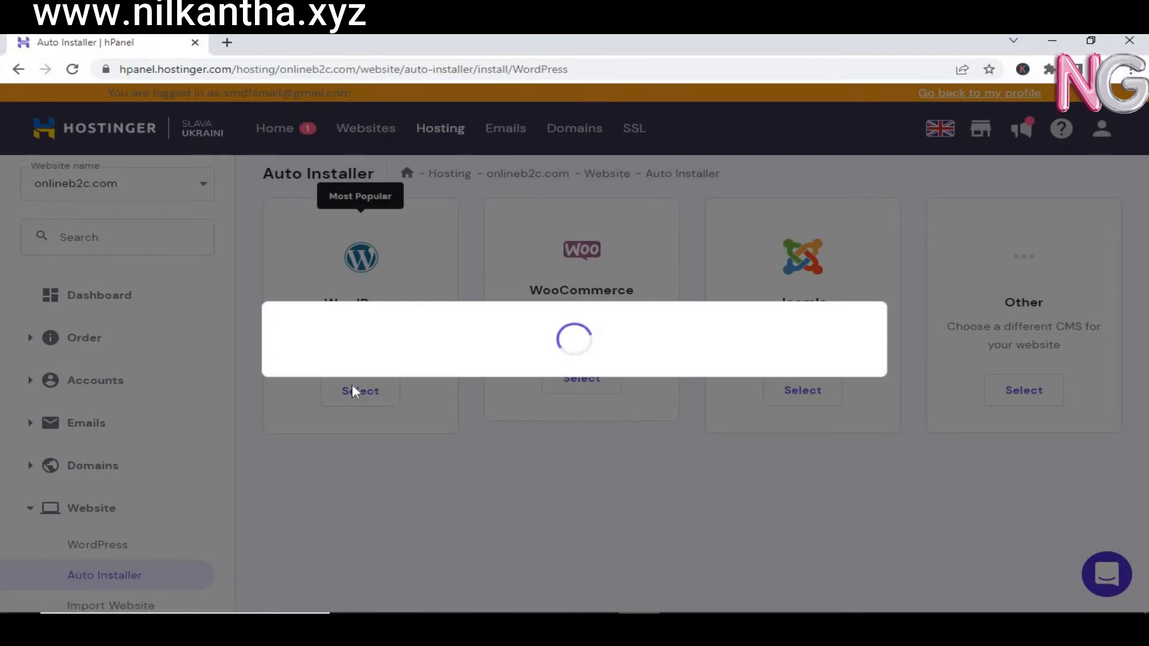
pyautogui.click(381, 304)
pyautogui.click(401, 383)
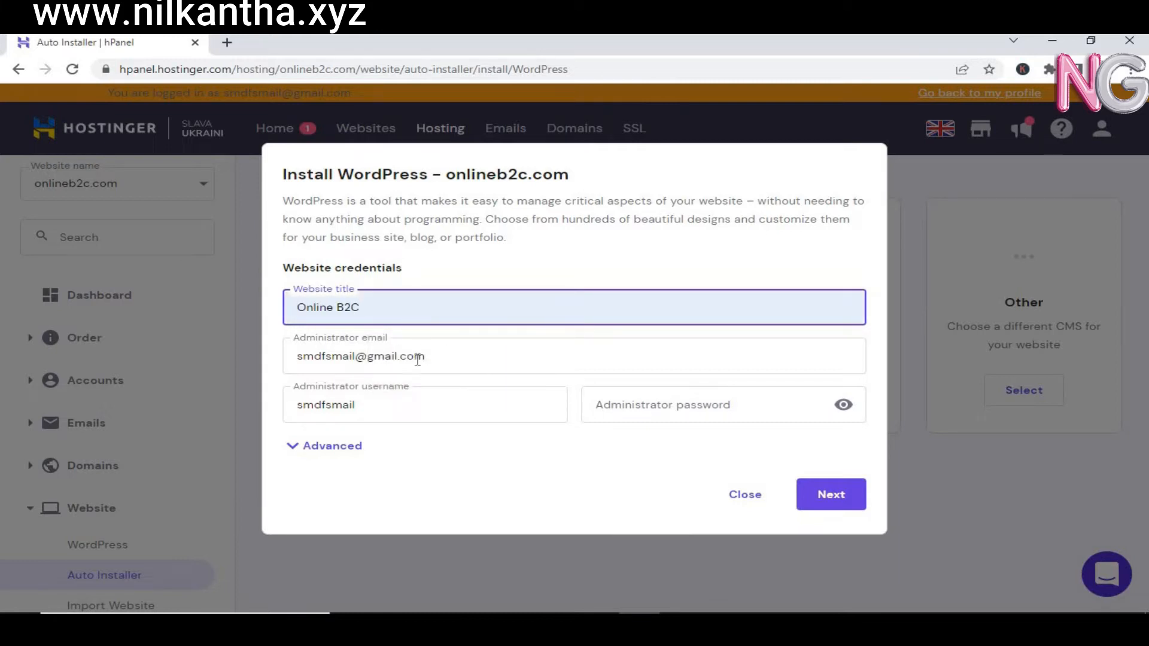
# Step: Enter the administrator password, expand Advanced options, and continue to the version step
pyautogui.click(604, 405)
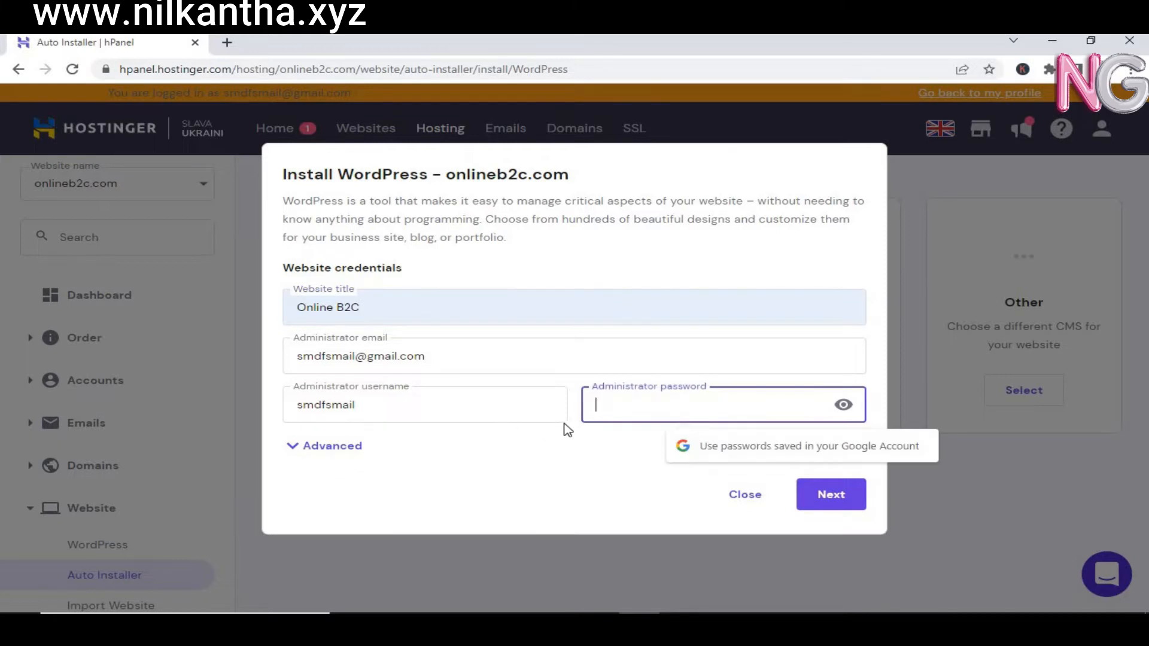
pyautogui.write('•••')
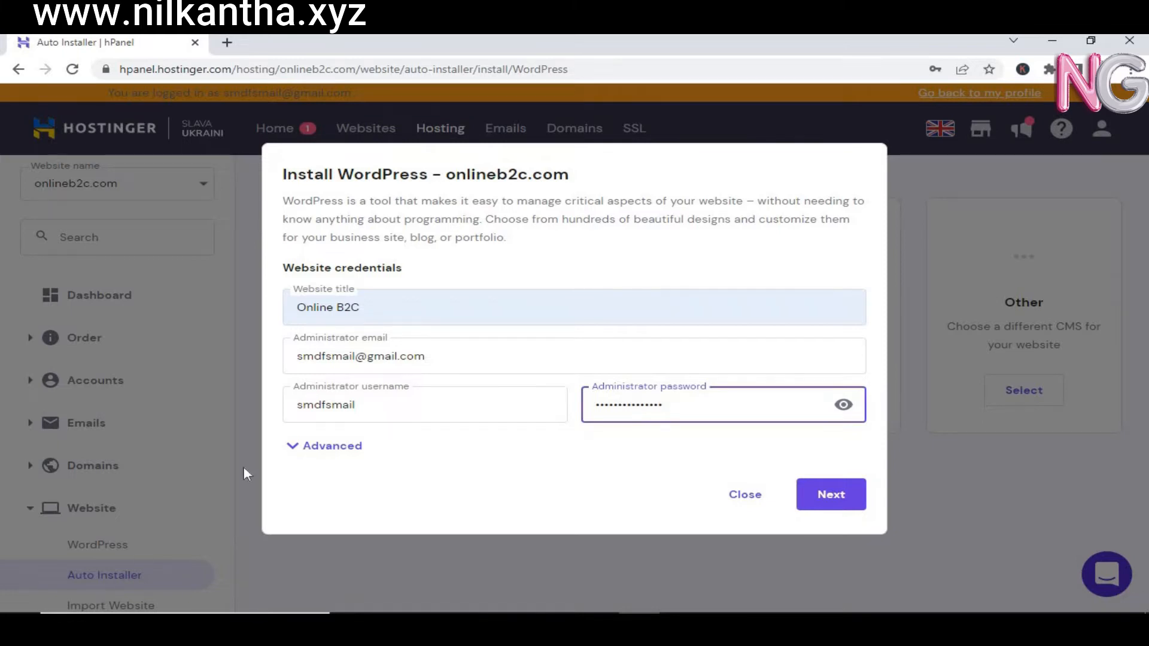
pyautogui.click(312, 450)
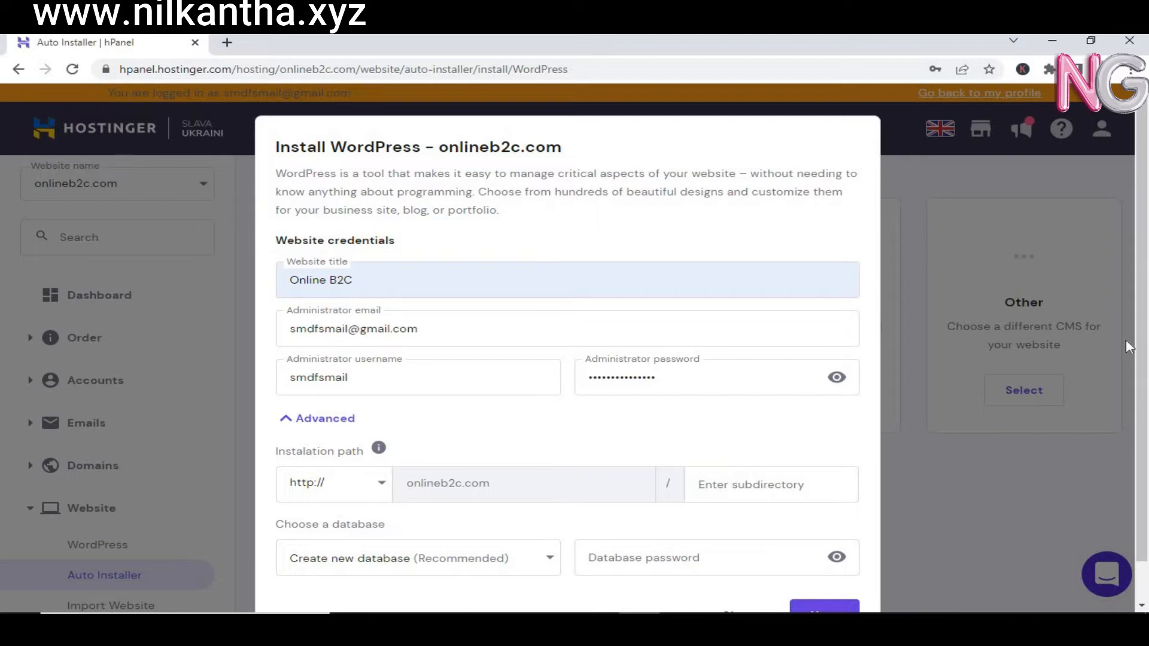
pyautogui.scroll(-1, 1147, 388)
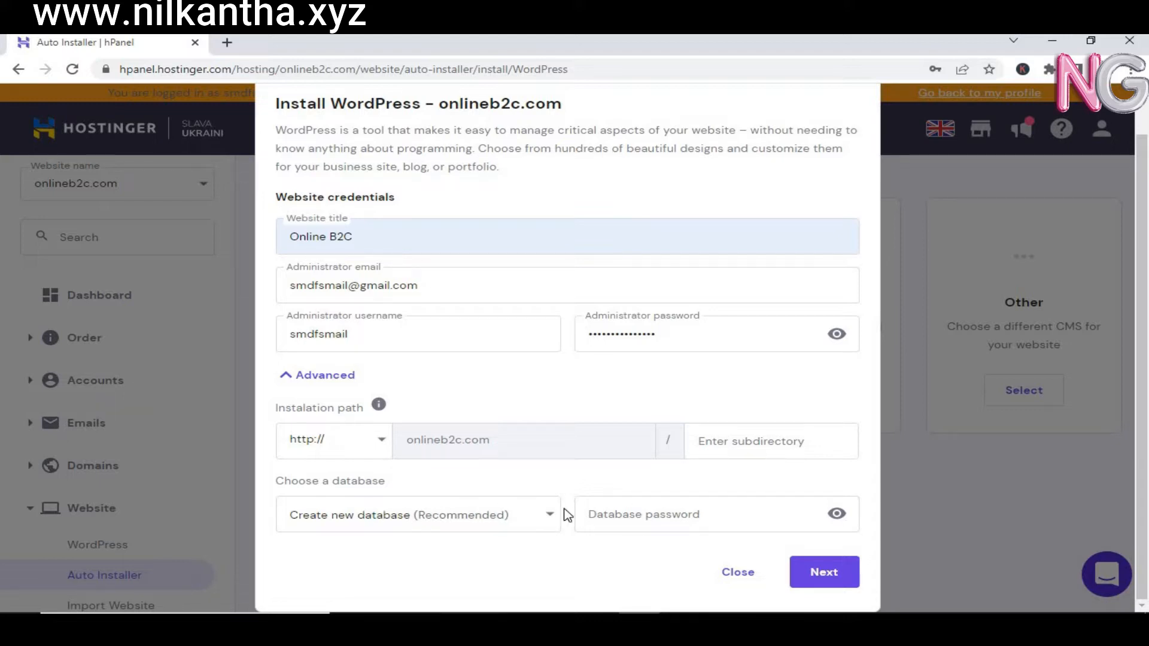
pyautogui.click(825, 576)
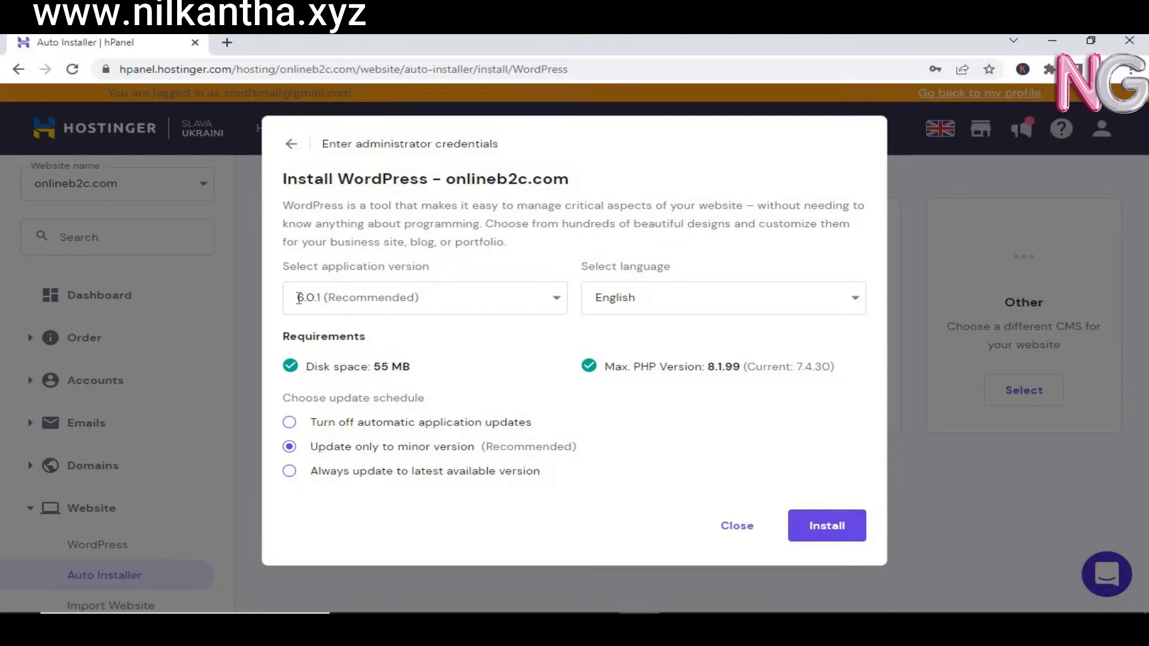
# Step: Keep WordPress 6.0.1 (Recommended), check the PHP and 55 MB disk requirements, and install
pyautogui.moveTo(306, 298); pyautogui.dragTo(323, 297)
pyautogui.click(549, 307)
pyautogui.click(618, 334)
pyautogui.moveTo(711, 366); pyautogui.dragTo(742, 367)
pyautogui.click(696, 429)
pyautogui.moveTo(381, 366); pyautogui.dragTo(412, 375)
pyautogui.click(826, 527)
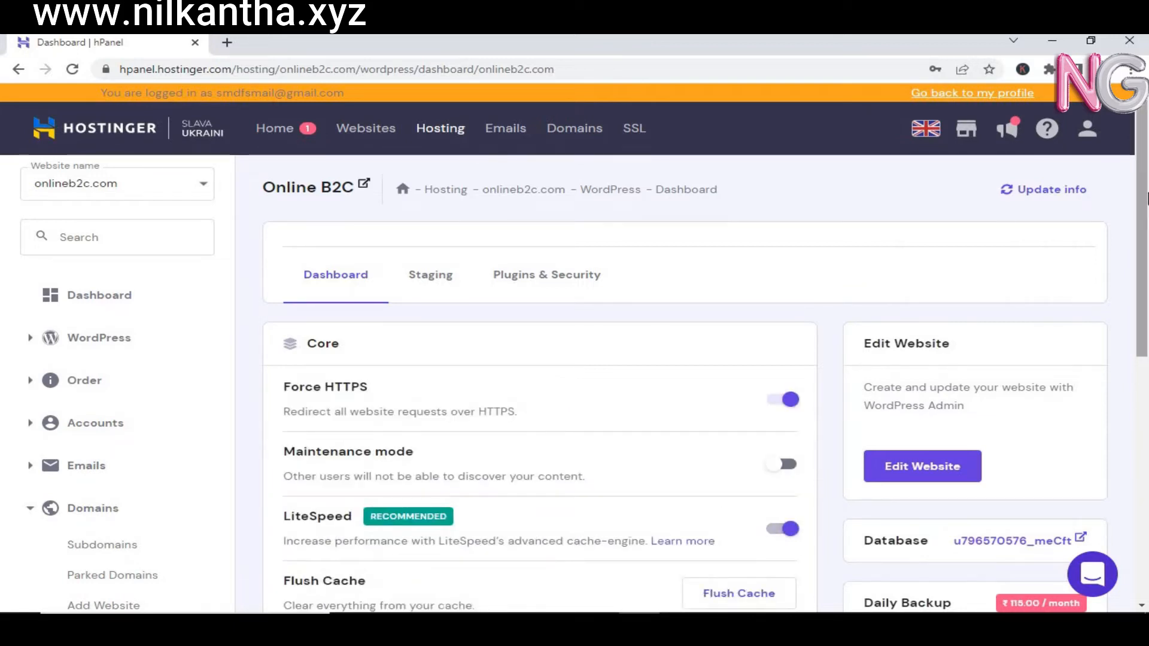
pyautogui.scroll(-2, 1147, 179)
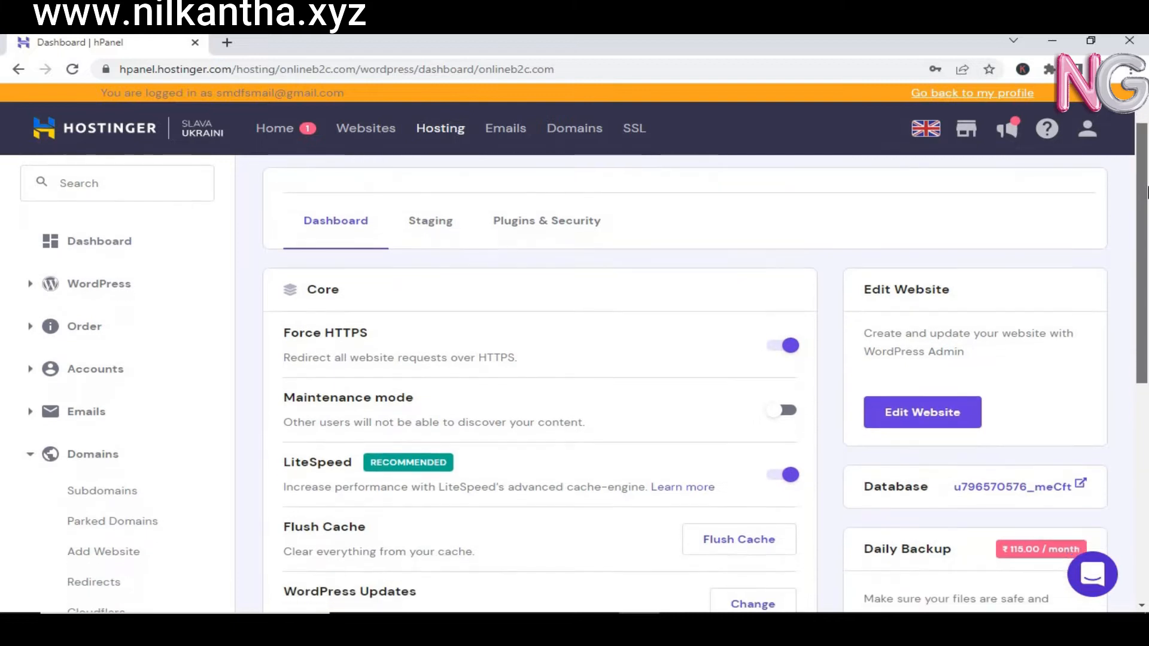
pyautogui.scroll(-1, 1147, 231)
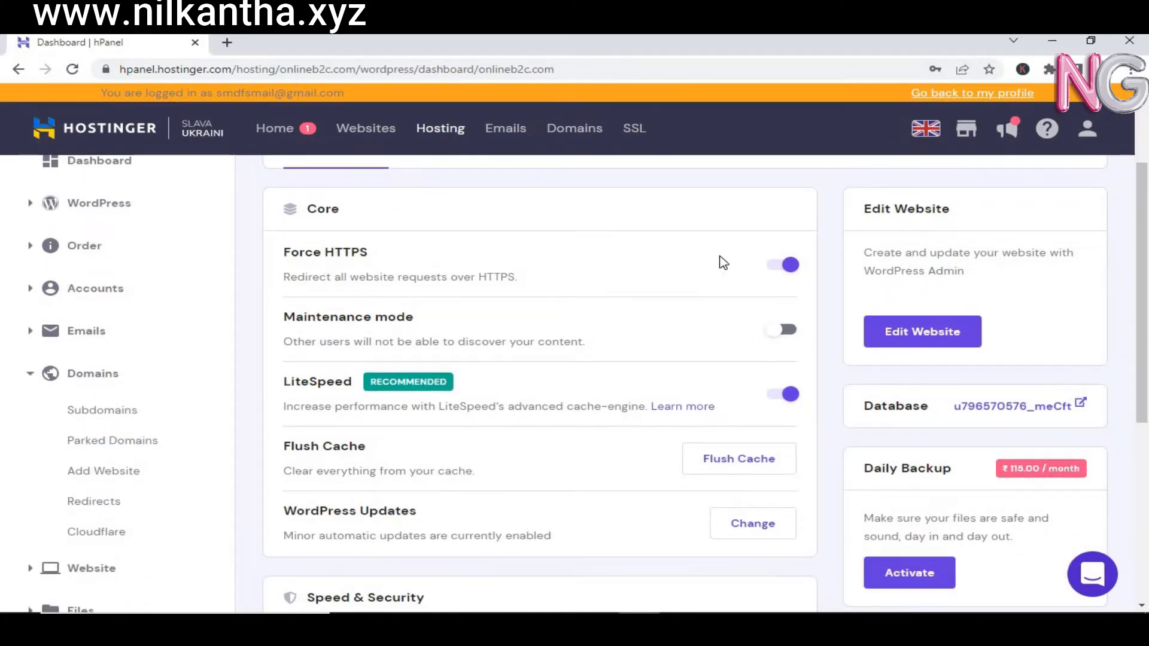
pyautogui.scroll(-1, 1147, 173)
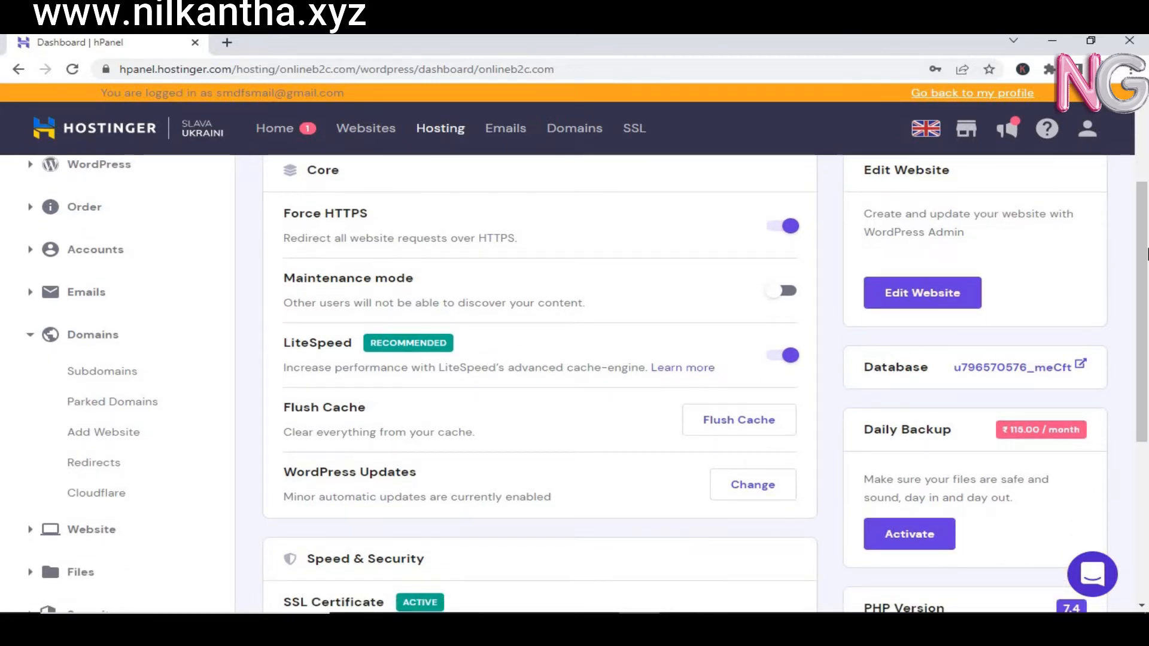
pyautogui.moveTo(1147, 252); pyautogui.dragTo(1147, 363)
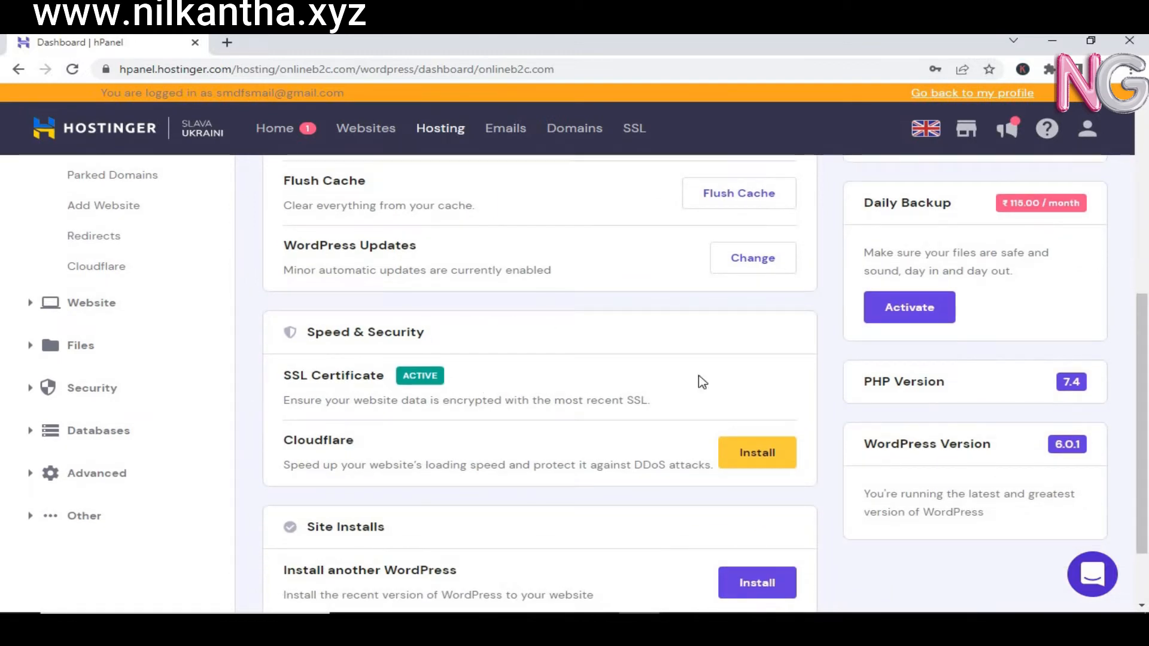
pyautogui.moveTo(1147, 352); pyautogui.dragTo(1147, 383)
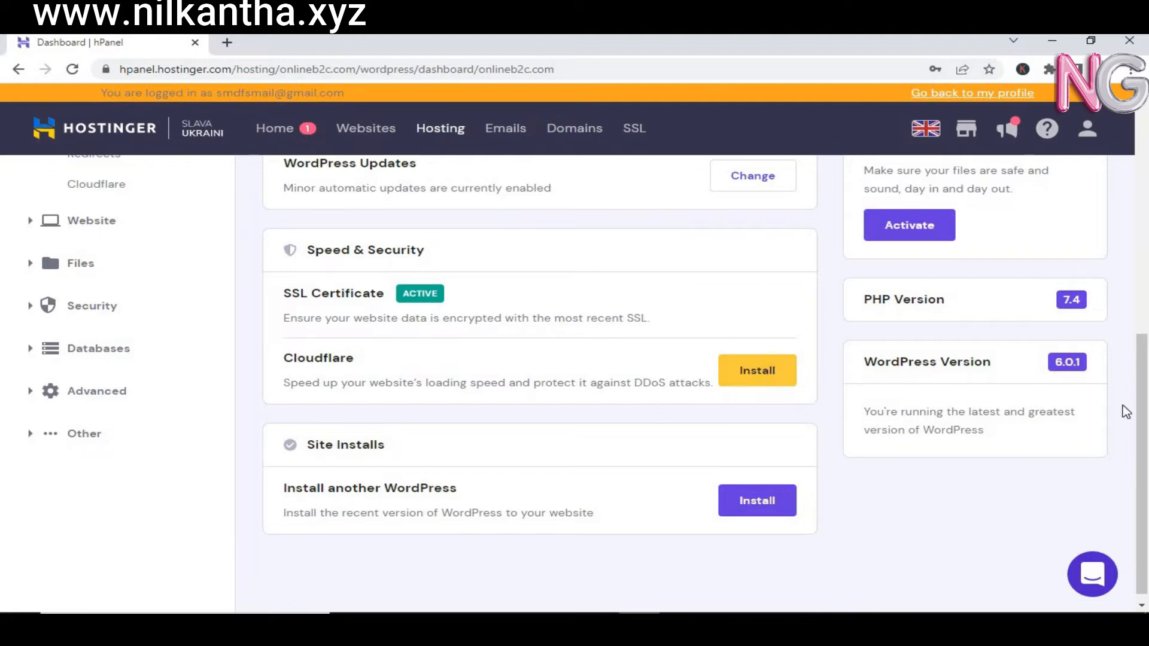
pyautogui.moveTo(1144, 409); pyautogui.dragTo(1146, 447)
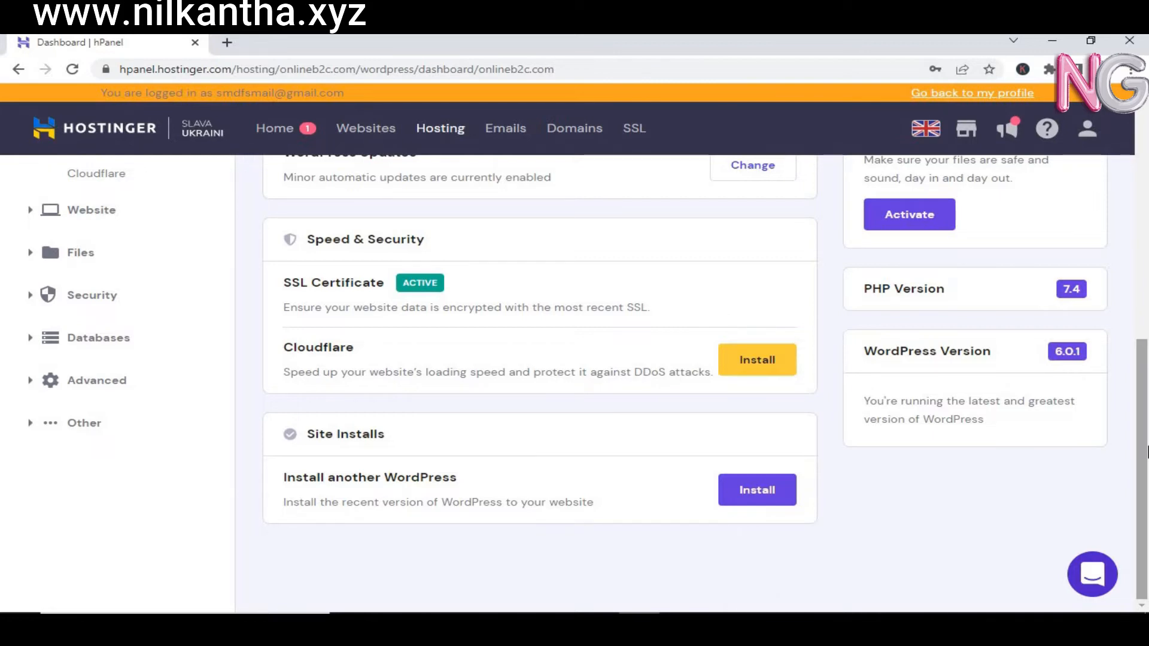
pyautogui.moveTo(1146, 448); pyautogui.dragTo(1146, 266)
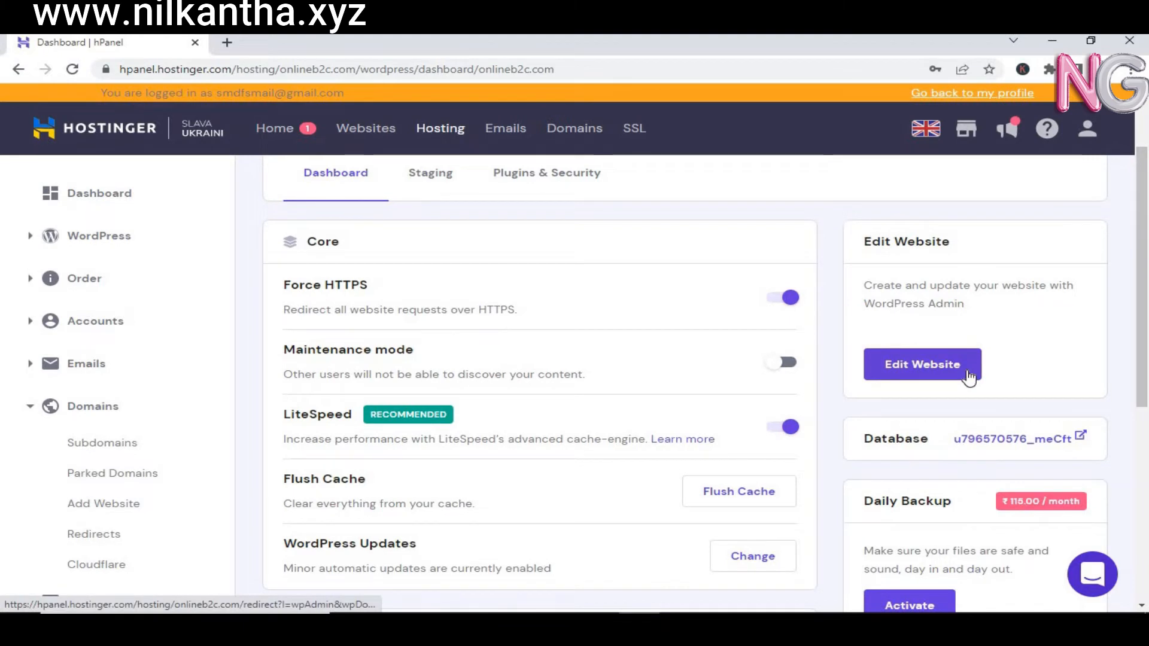
# Step: Open the Online B2C WordPress dashboard via Edit Website and dismiss the Welcome panel
pyautogui.click(913, 365)
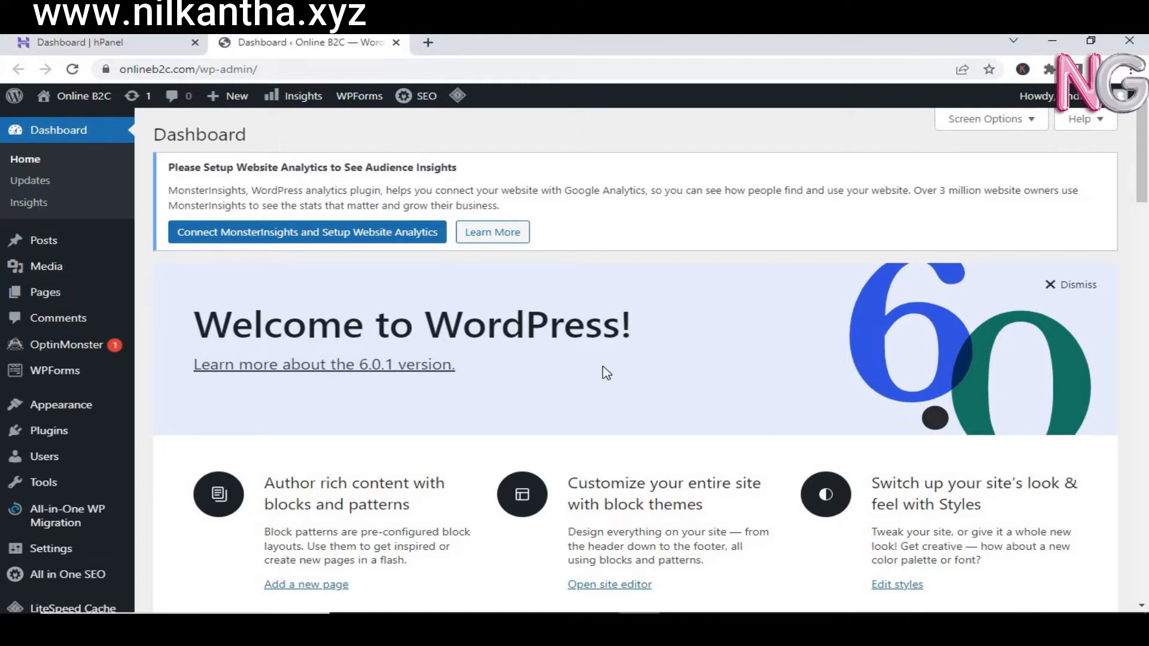
pyautogui.click(1060, 288)
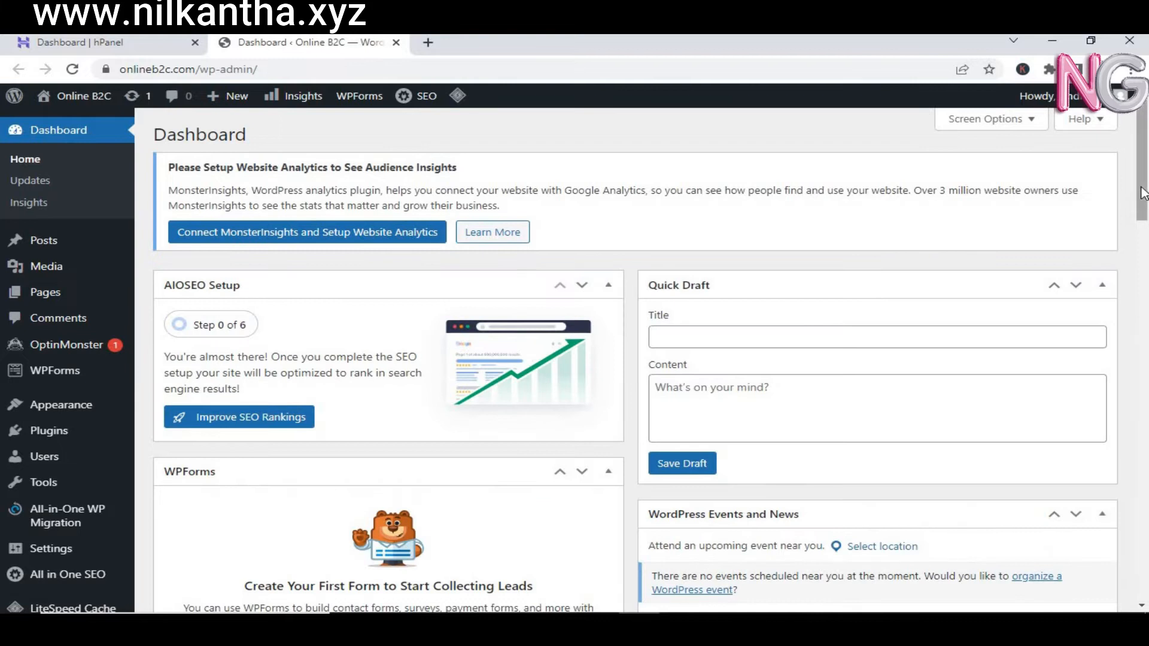
pyautogui.moveTo(1142, 201); pyautogui.dragTo(1146, 292)
pyautogui.scroll(-12, 1146, 300)
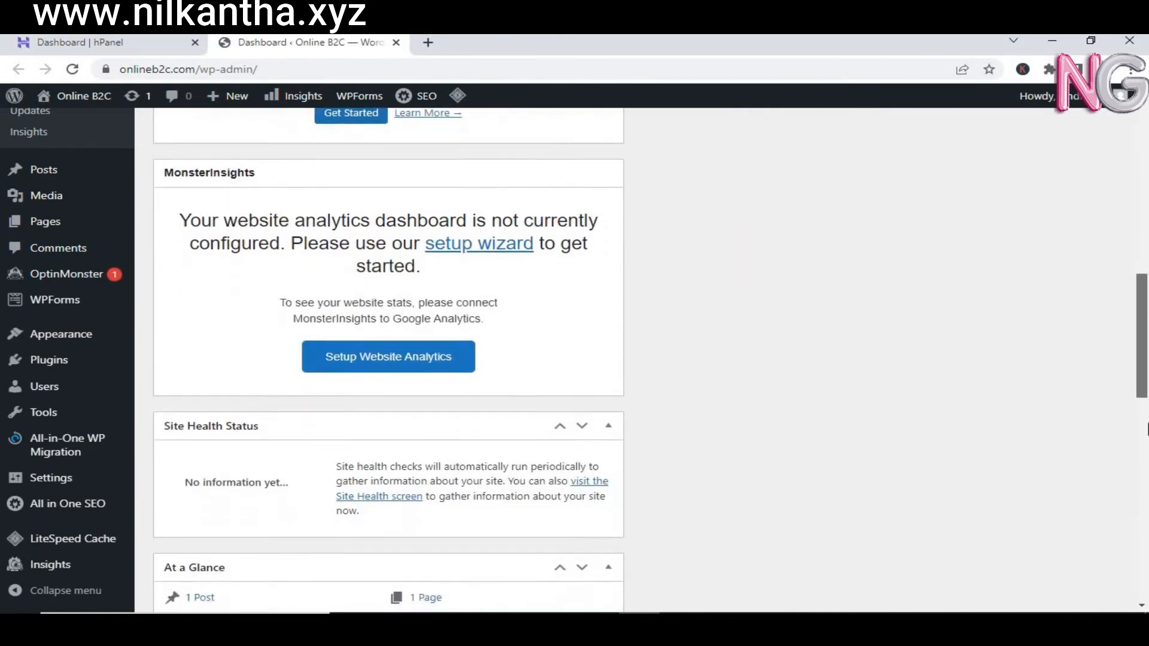
pyautogui.scroll(10, 1147, 311)
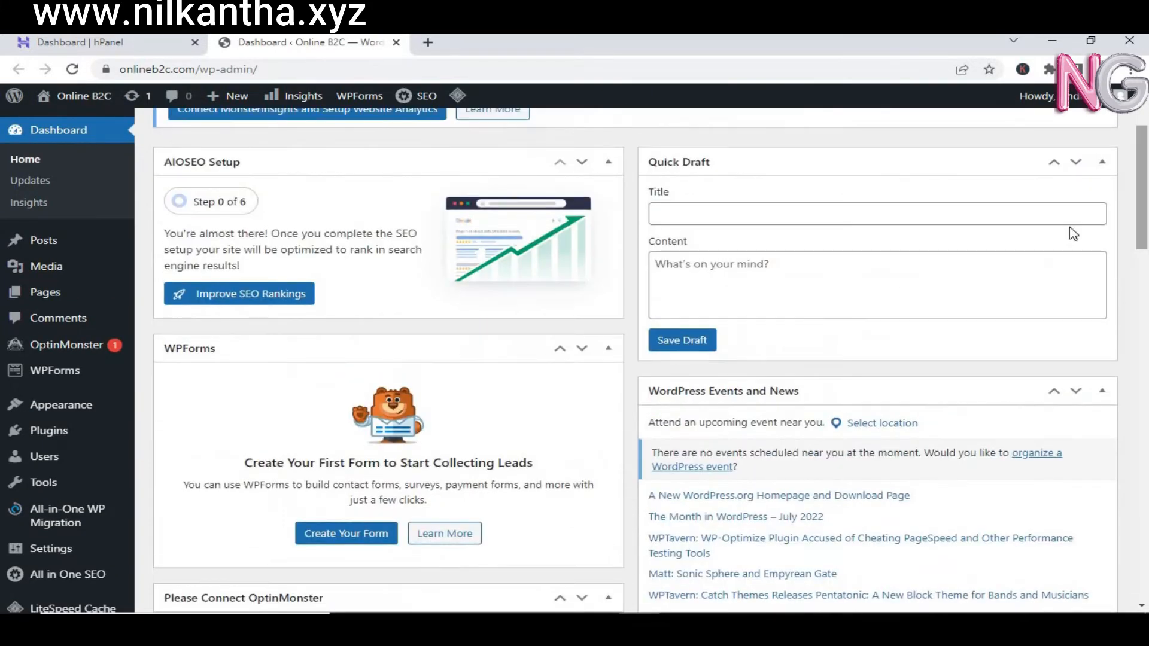
pyautogui.moveTo(67, 411)
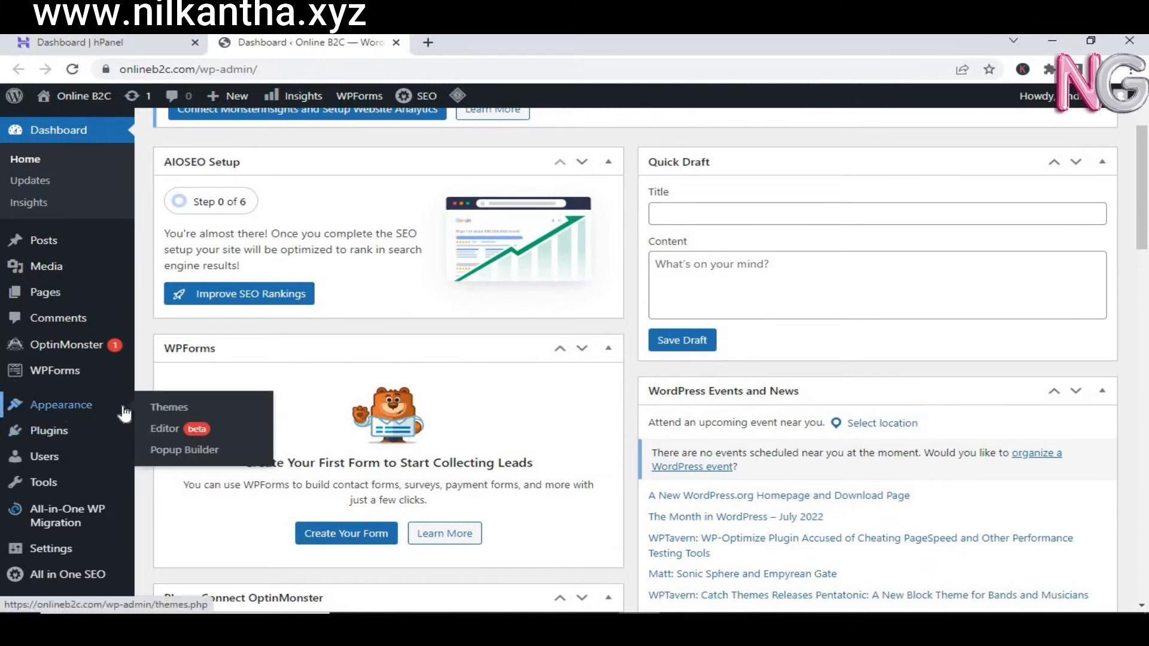
# Step: Review the three installed themes, with Twenty Twenty-Two active, then go to Add New themes
pyautogui.click(152, 408)
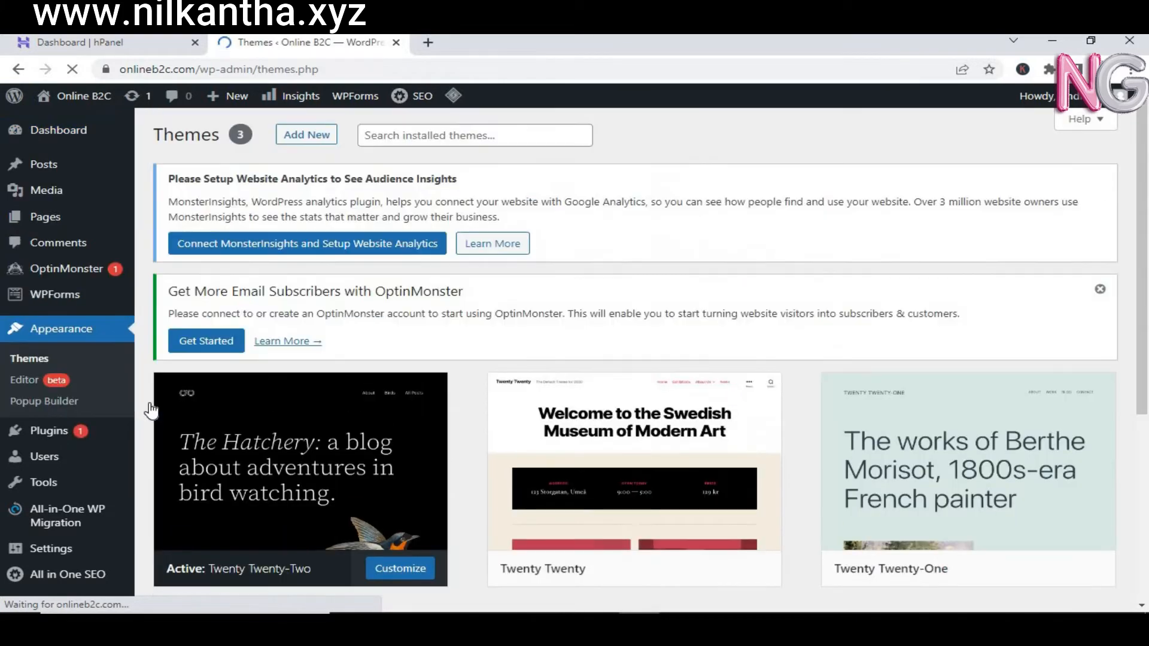
pyautogui.moveTo(1140, 151); pyautogui.dragTo(1147, 228)
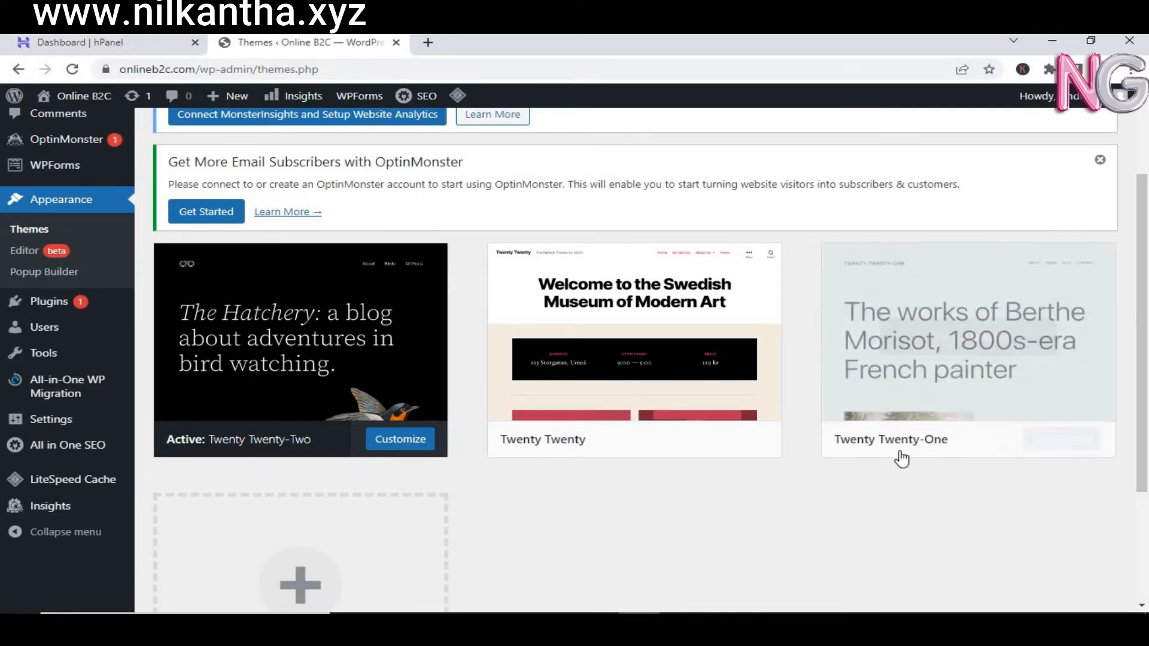
pyautogui.moveTo(555, 461)
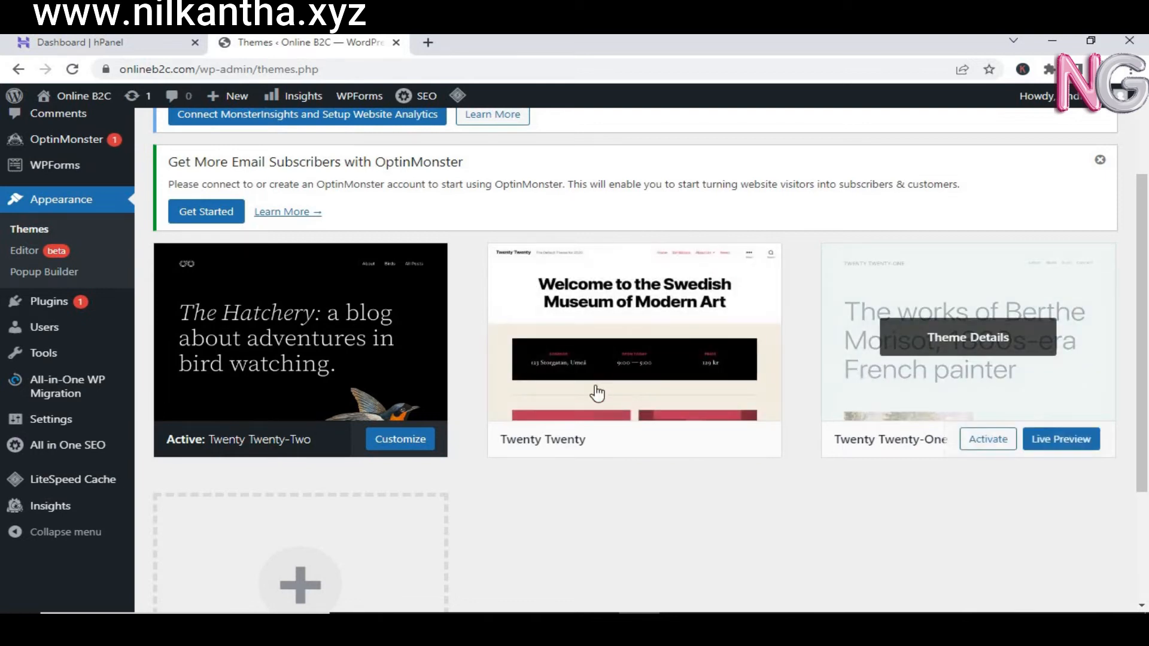
pyautogui.scroll(2, 1147, 183)
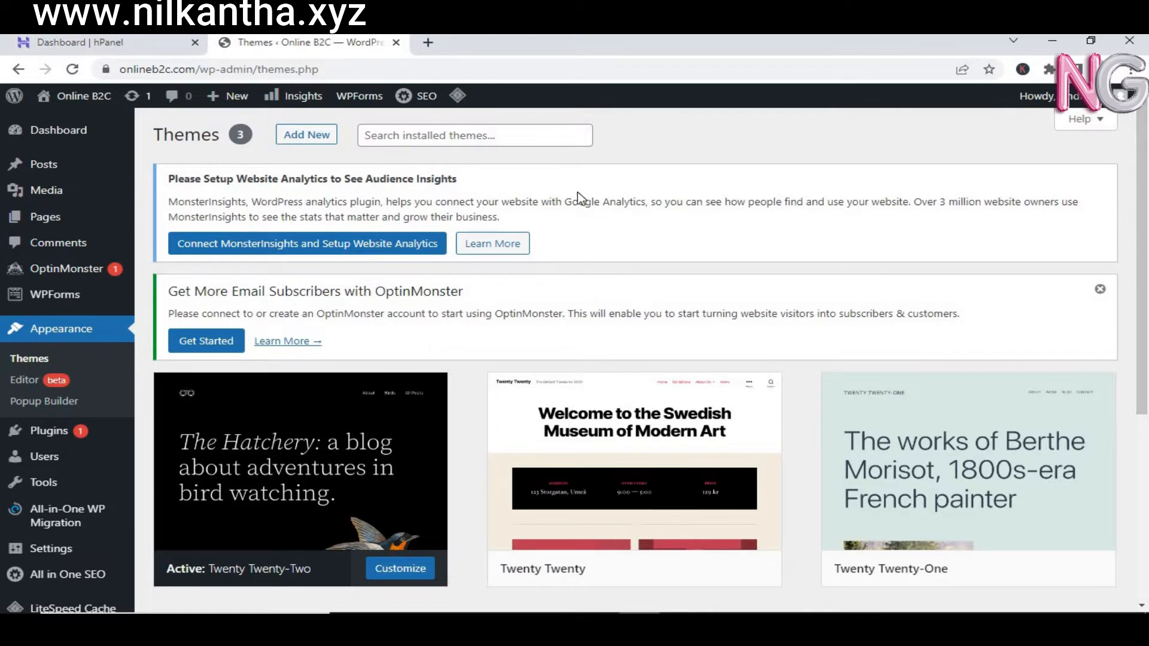
pyautogui.click(326, 142)
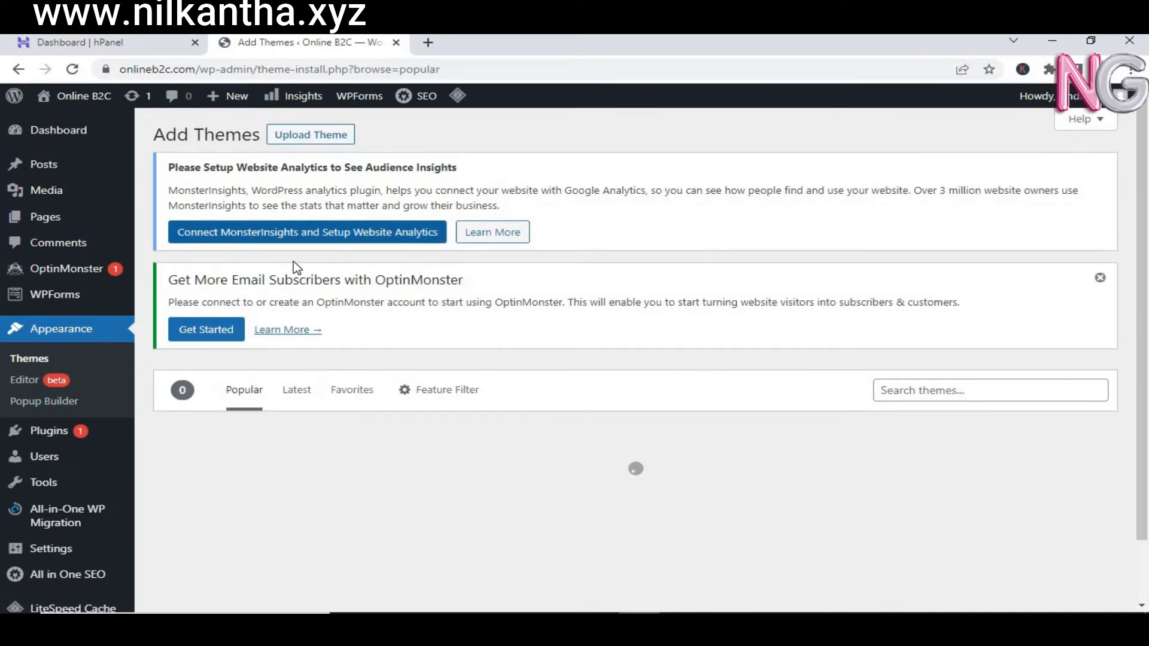
# Step: Upload 'latest version.zip' from Desktop > OnlineB2C as a new theme
pyautogui.click(310, 136)
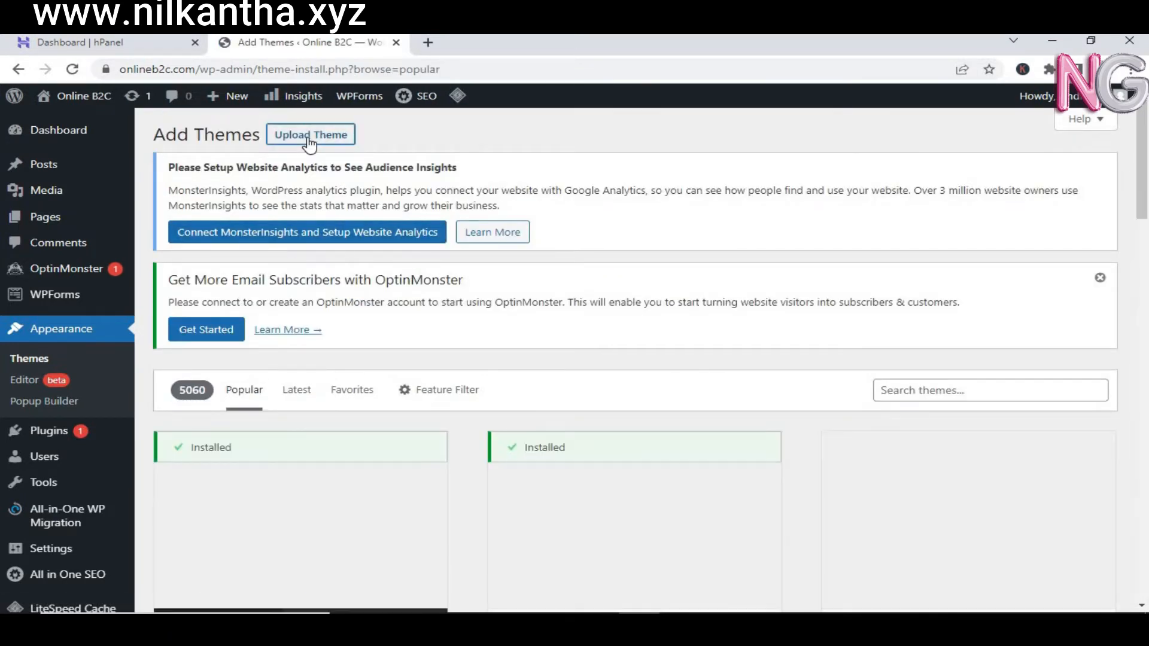
pyautogui.click(537, 485)
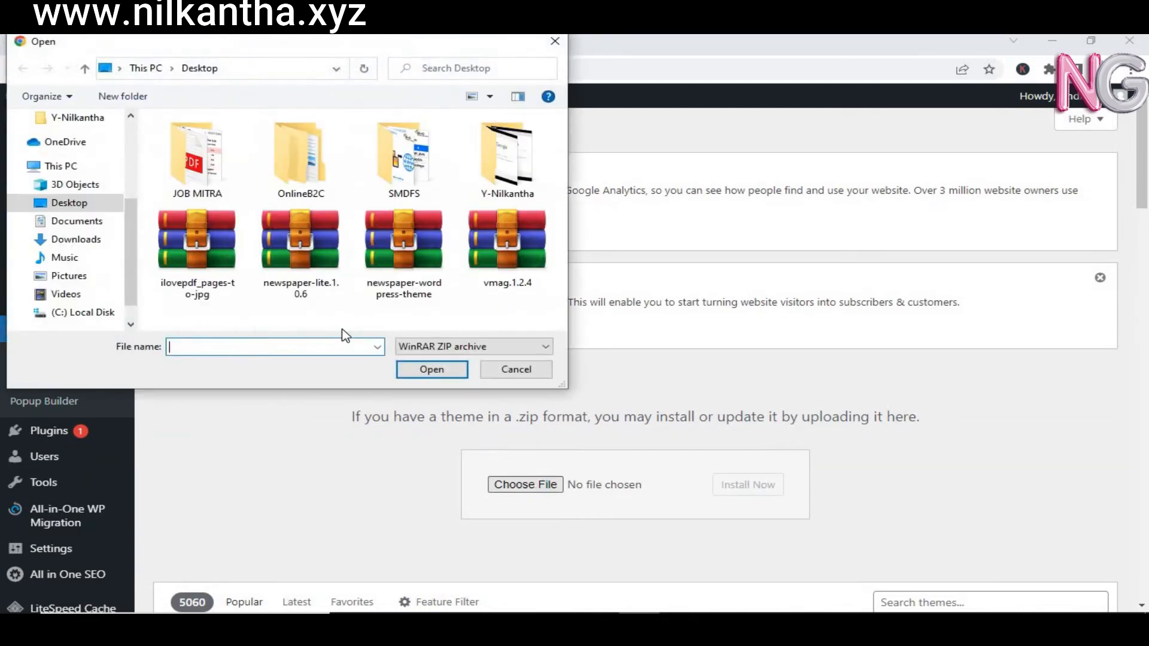
pyautogui.doubleClick(291, 180)
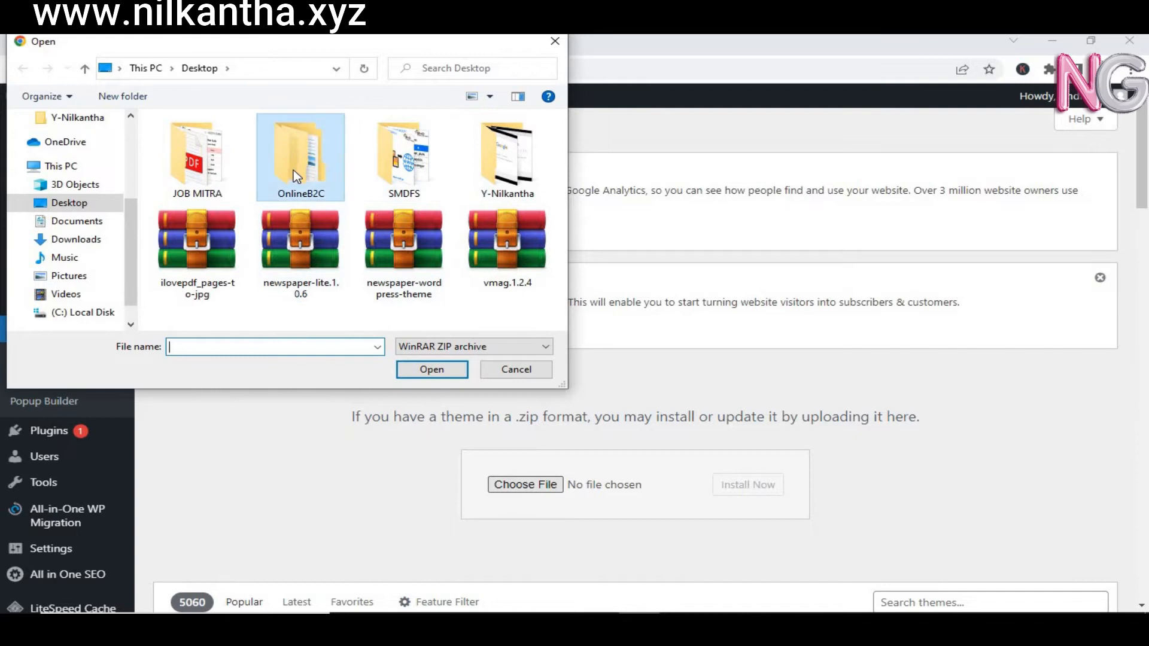
pyautogui.click(244, 147)
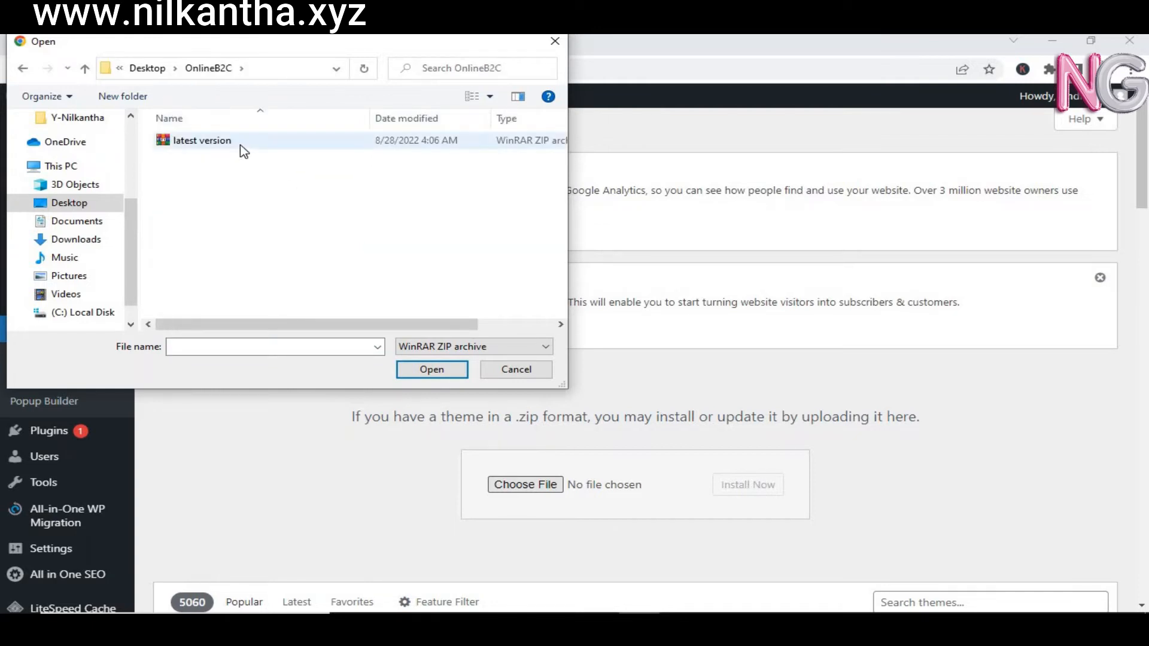
pyautogui.click(407, 371)
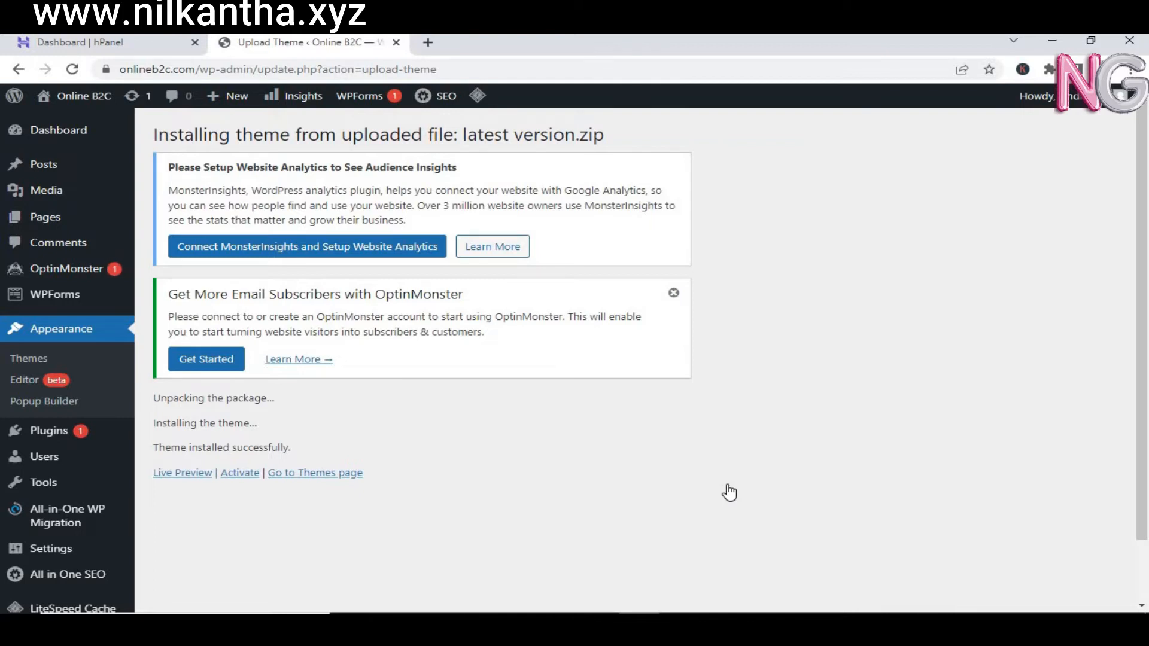
# Step: Activate the newly uploaded Newspaper theme from its 'Theme installed successfully' message
pyautogui.moveTo(1140, 207); pyautogui.dragTo(1141, 158)
pyautogui.moveTo(153, 399); pyautogui.dragTo(297, 443)
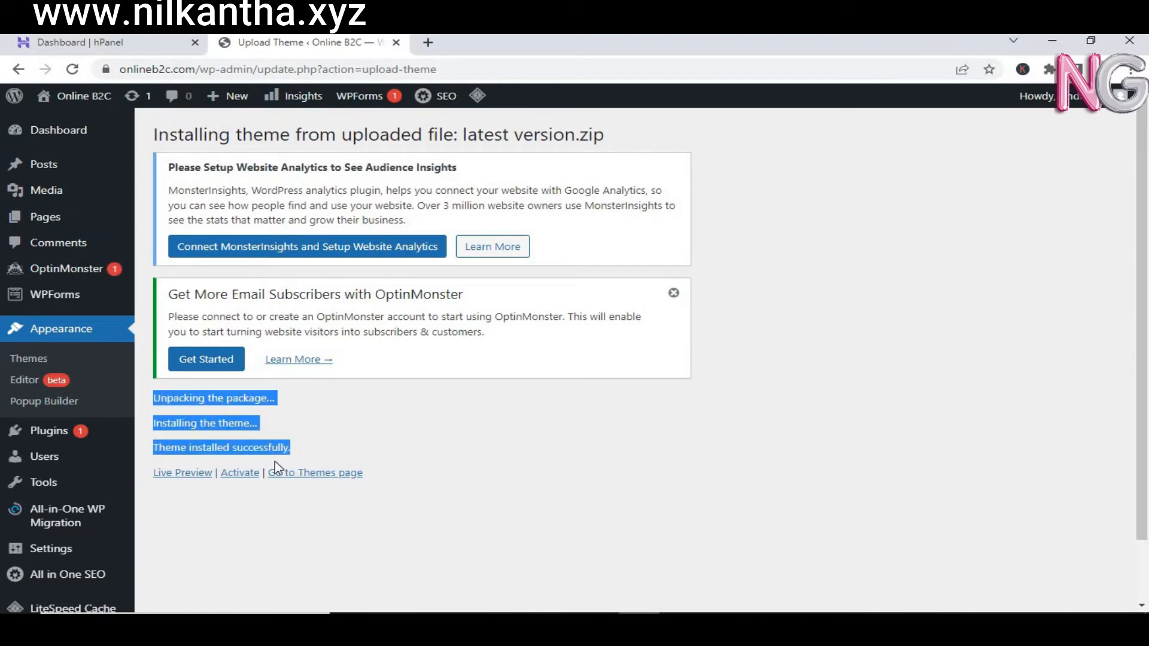
pyautogui.click(239, 477)
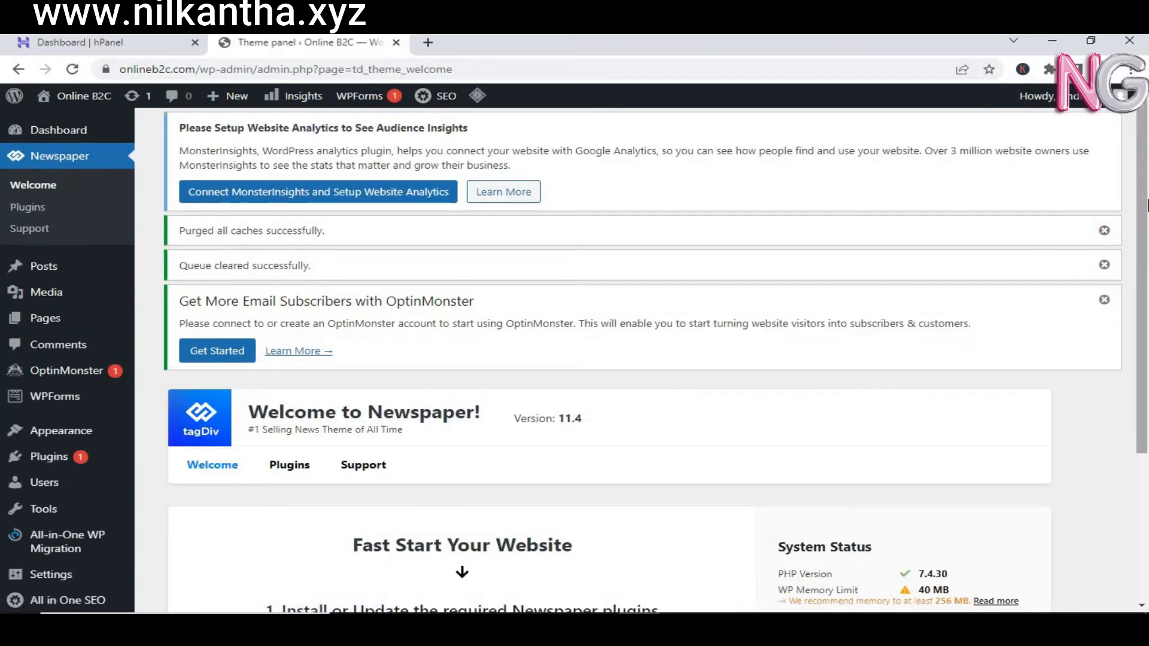
# Step: Open Newspaper's Plugins page and browse the premium plugins, including tagDiv Composer and tagDiv Cloud Library
pyautogui.scroll(-3, 1140, 359)
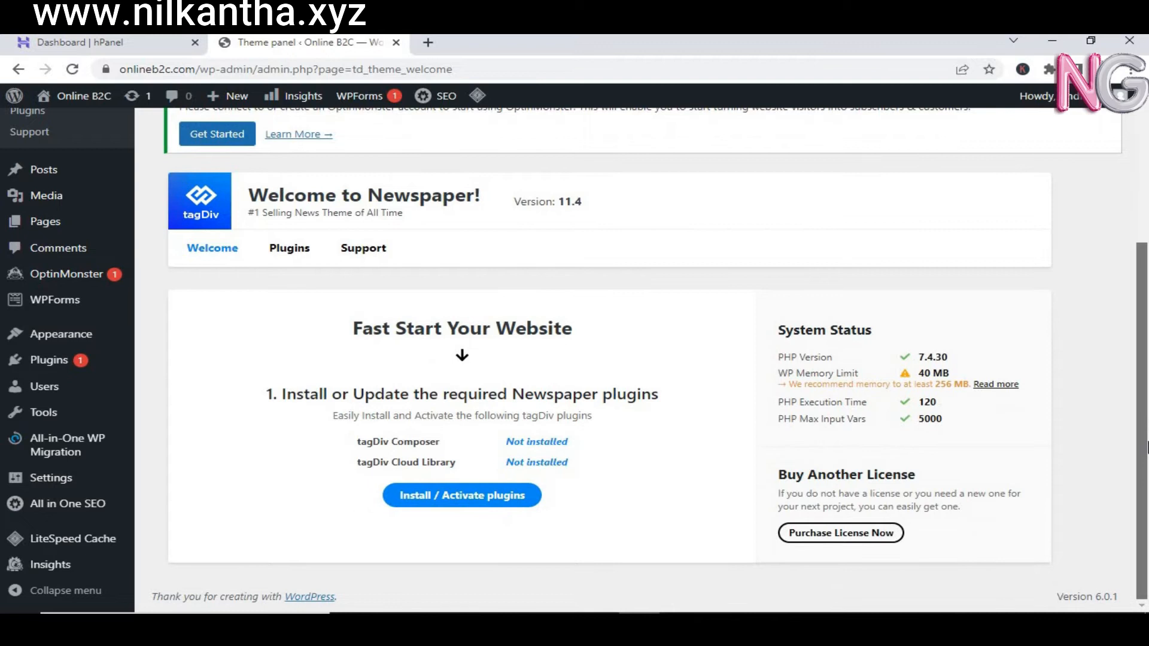
pyautogui.moveTo(1146, 378); pyautogui.dragTo(1140, 193)
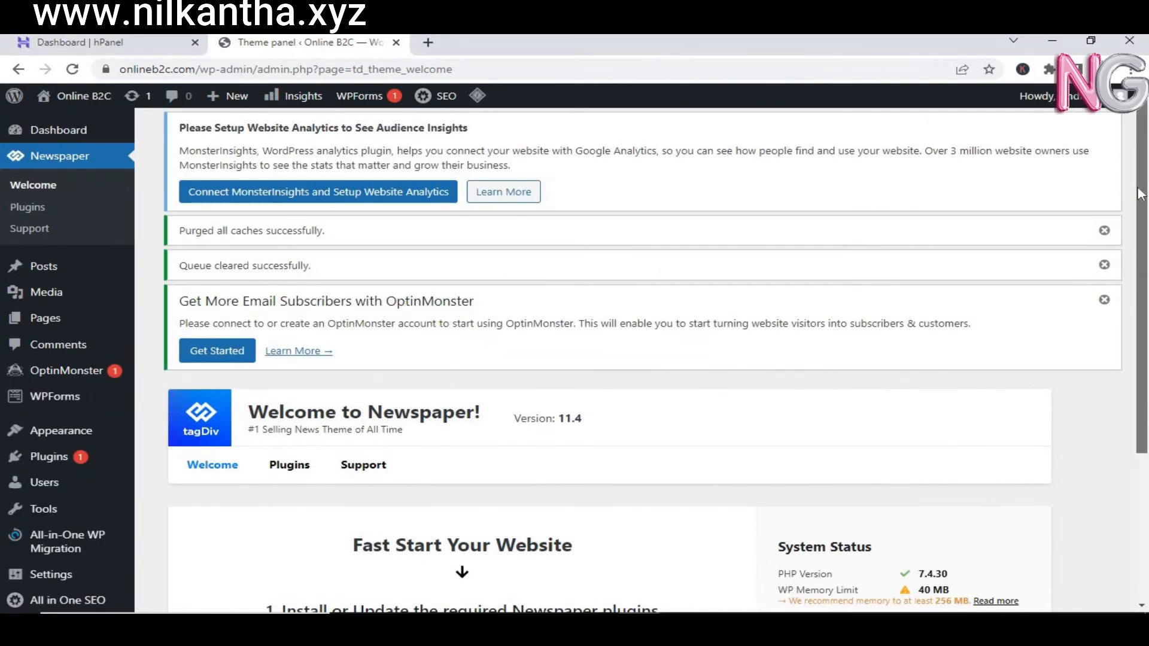
pyautogui.click(283, 471)
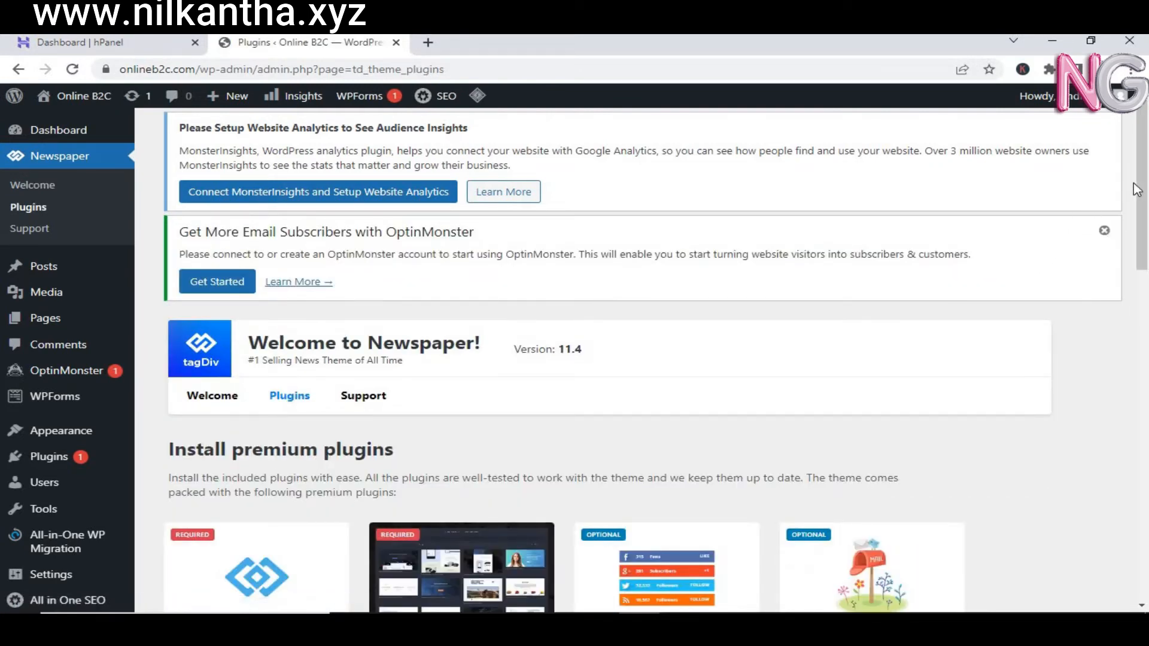
pyautogui.moveTo(1137, 190); pyautogui.dragTo(1147, 341)
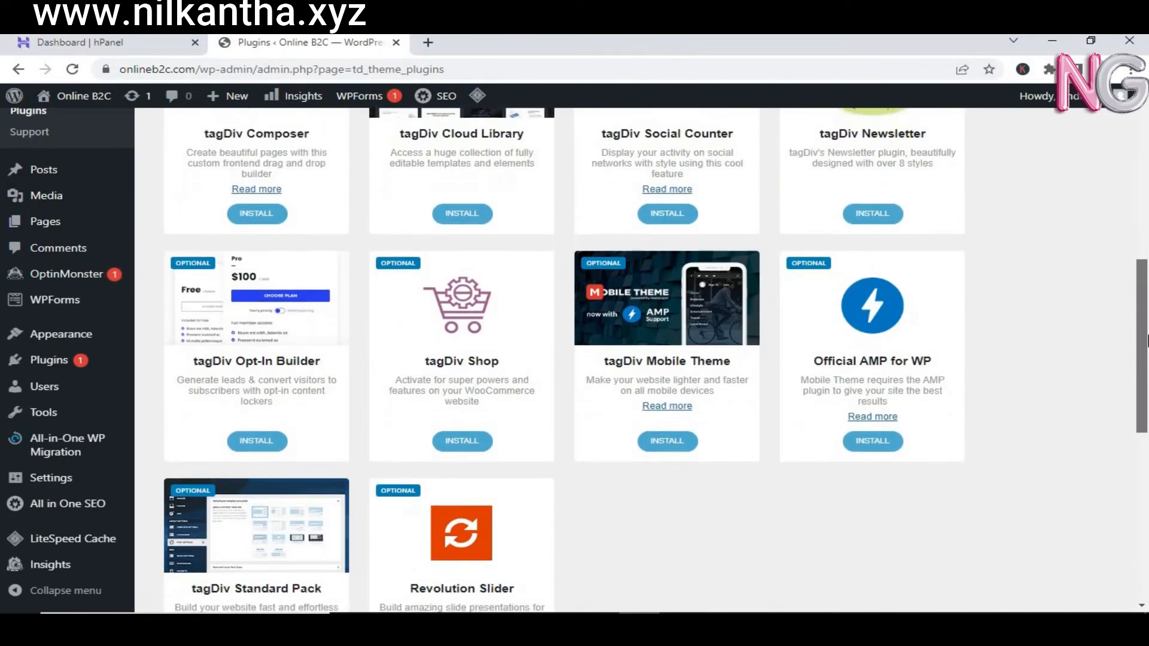
pyautogui.moveTo(1147, 400); pyautogui.dragTo(1139, 209)
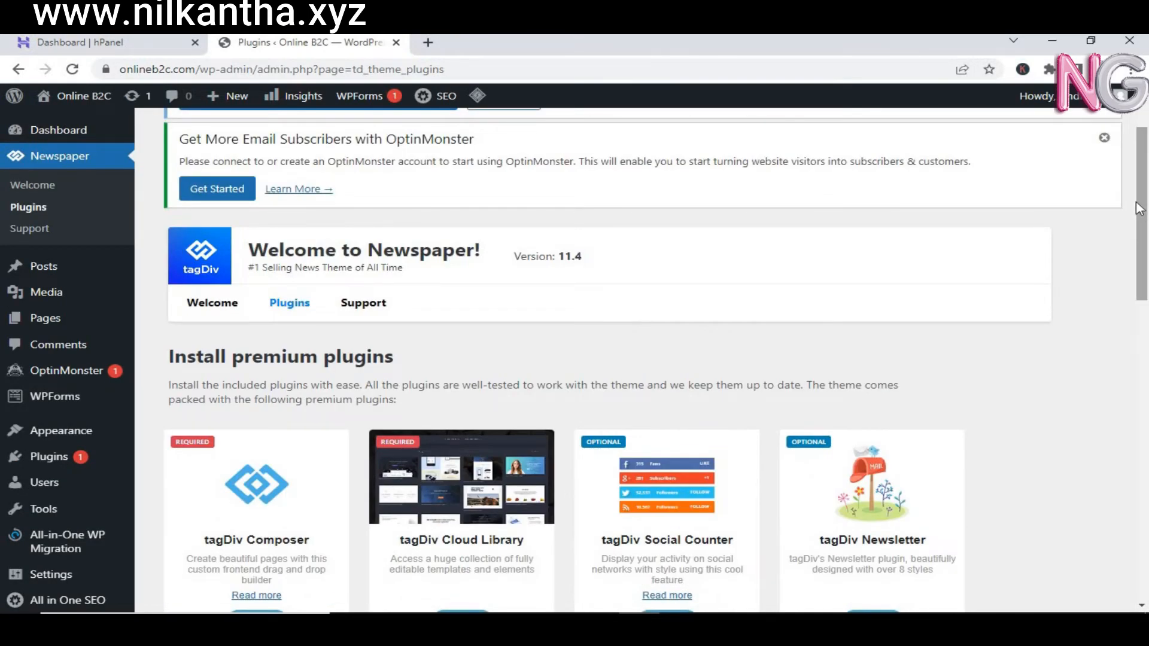
pyautogui.moveTo(1139, 208); pyautogui.dragTo(1139, 182)
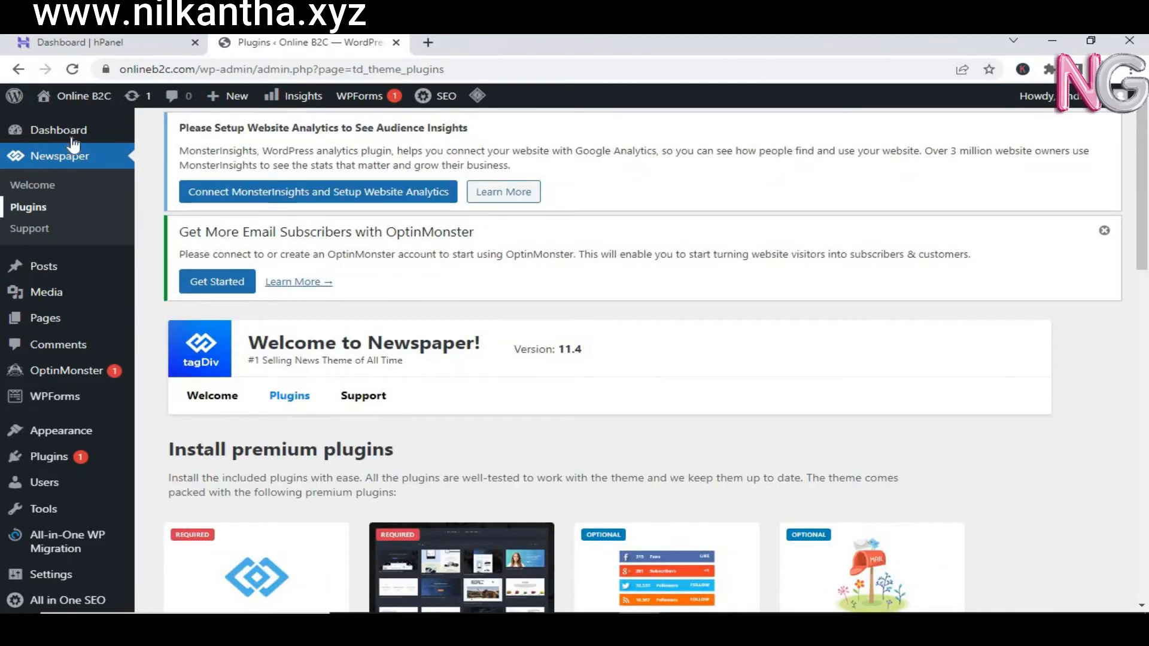
# Step: On the installed Themes page, delete the Twenty Twenty theme
pyautogui.moveTo(78, 440)
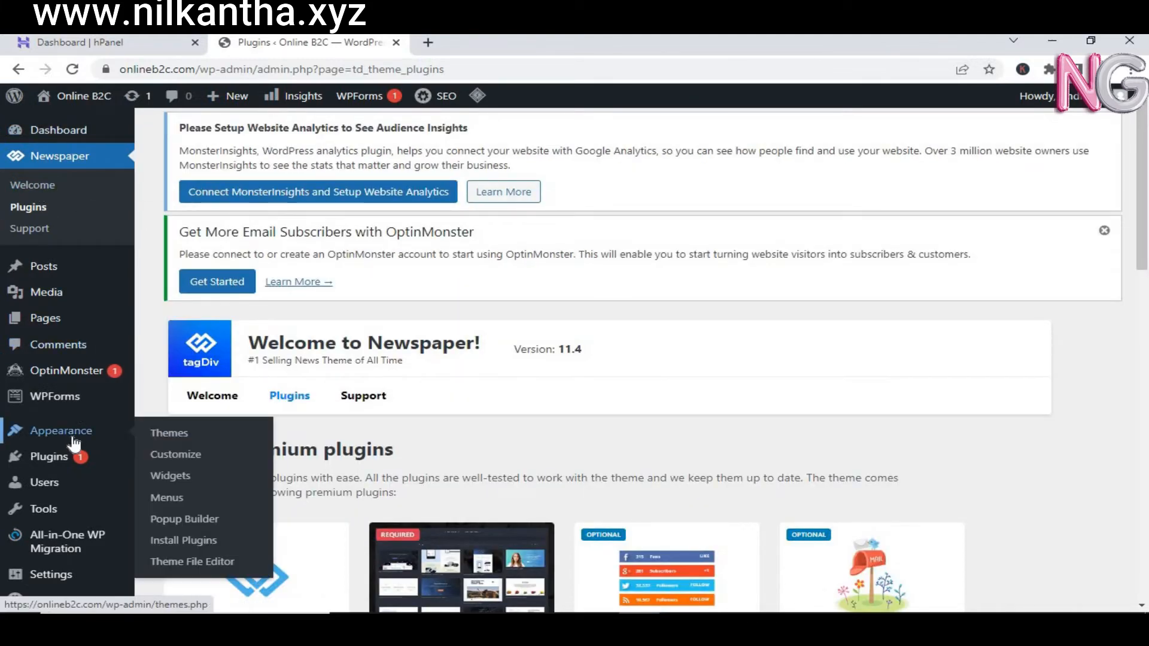
pyautogui.click(154, 432)
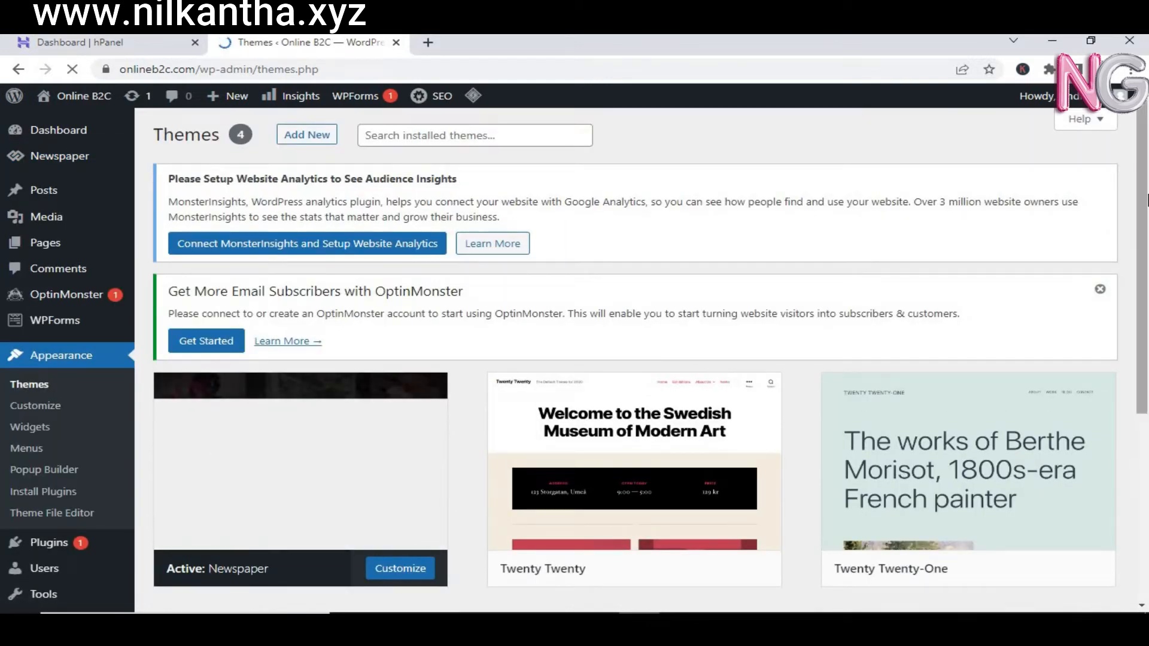
pyautogui.moveTo(1146, 200); pyautogui.dragTo(1146, 295)
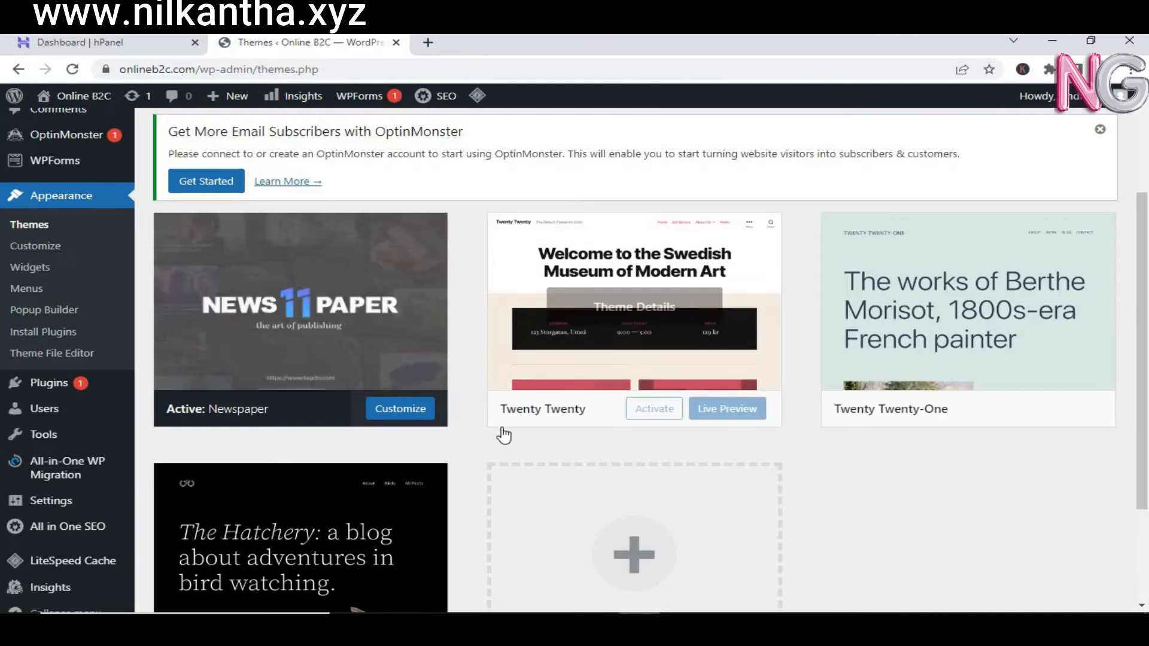
pyautogui.click(593, 383)
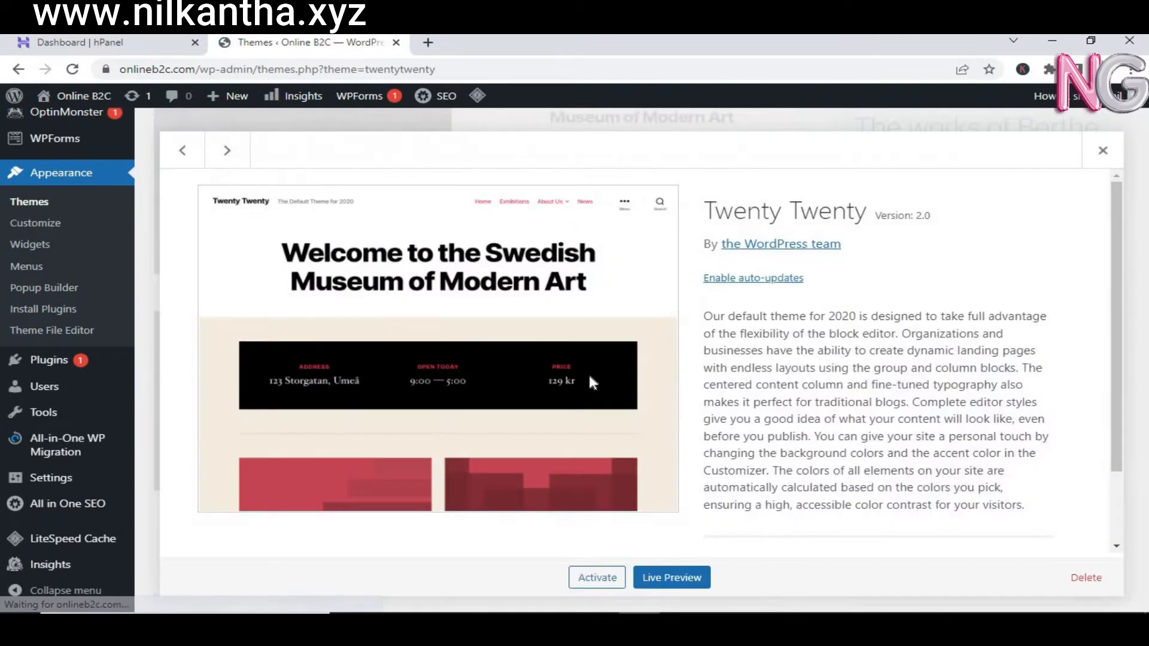
pyautogui.click(1086, 577)
pyautogui.click(656, 186)
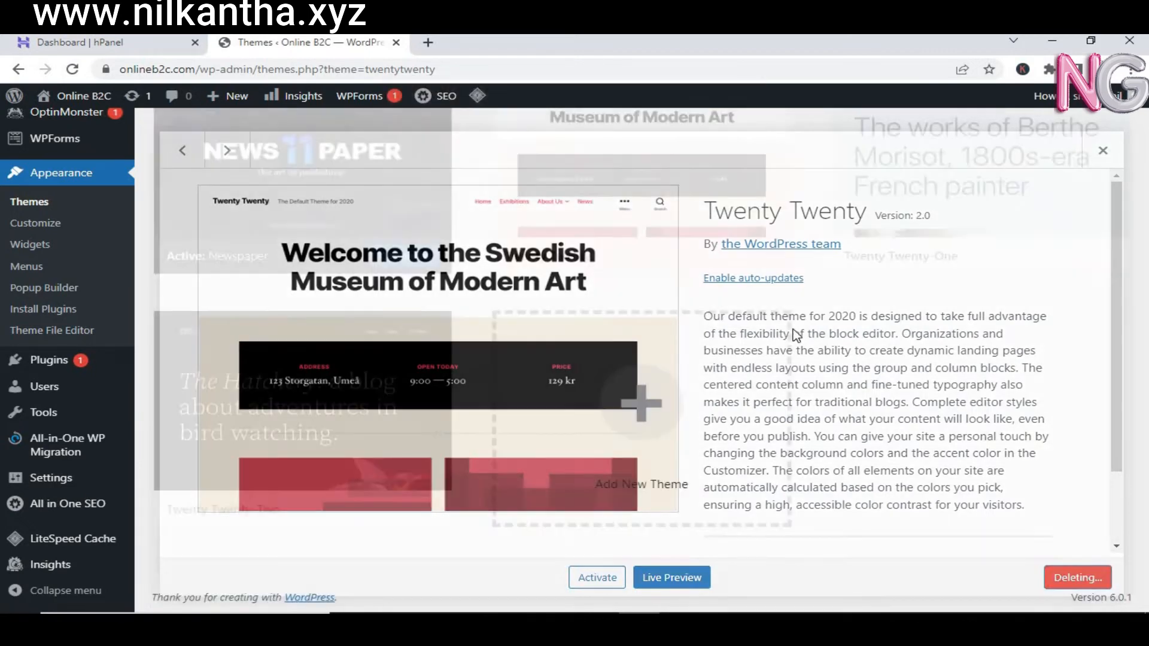
# Step: Delete Twenty Twenty-One and Twenty Twenty-Two, then open the theme's required plugins list
pyautogui.click(705, 200)
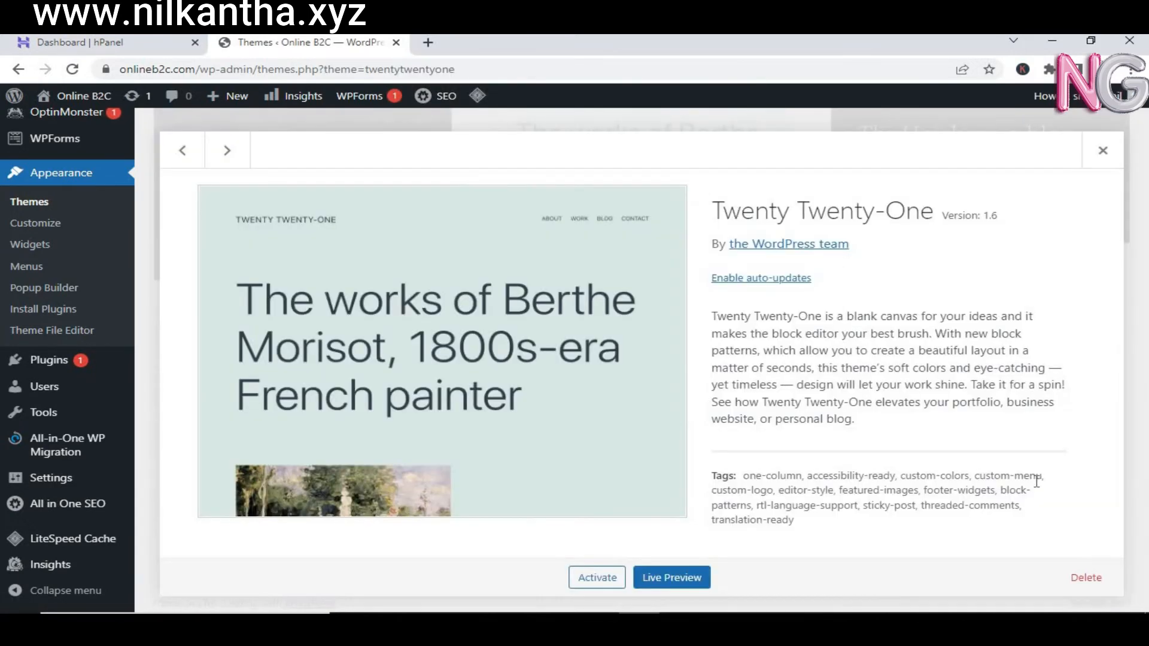
pyautogui.click(1101, 579)
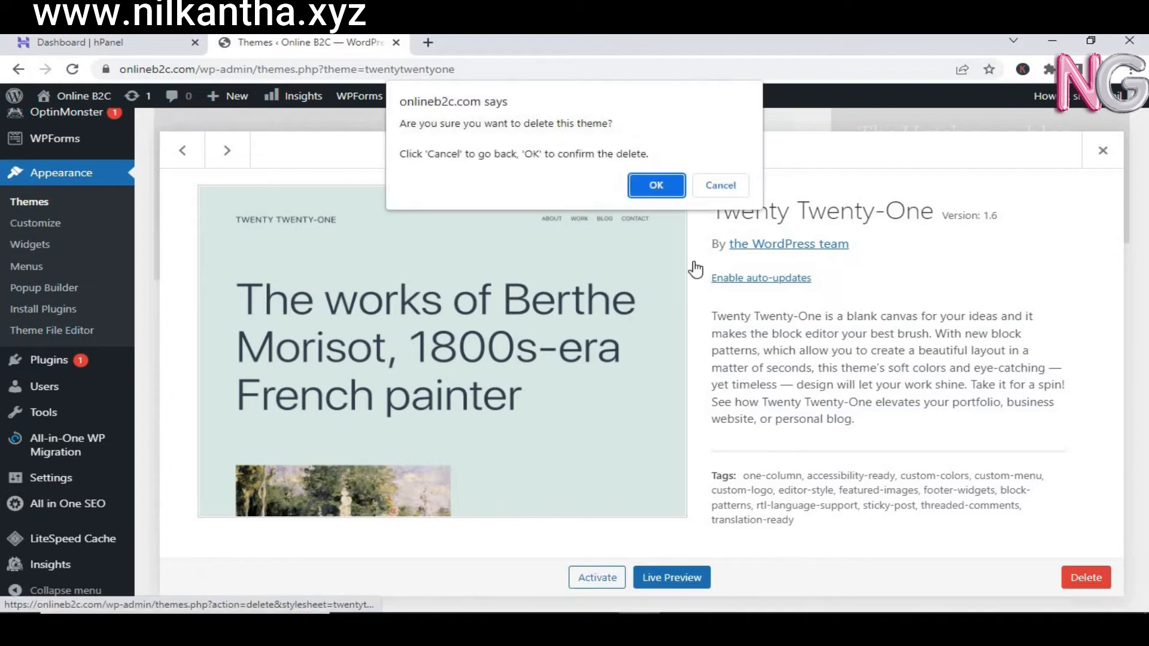
pyautogui.click(657, 186)
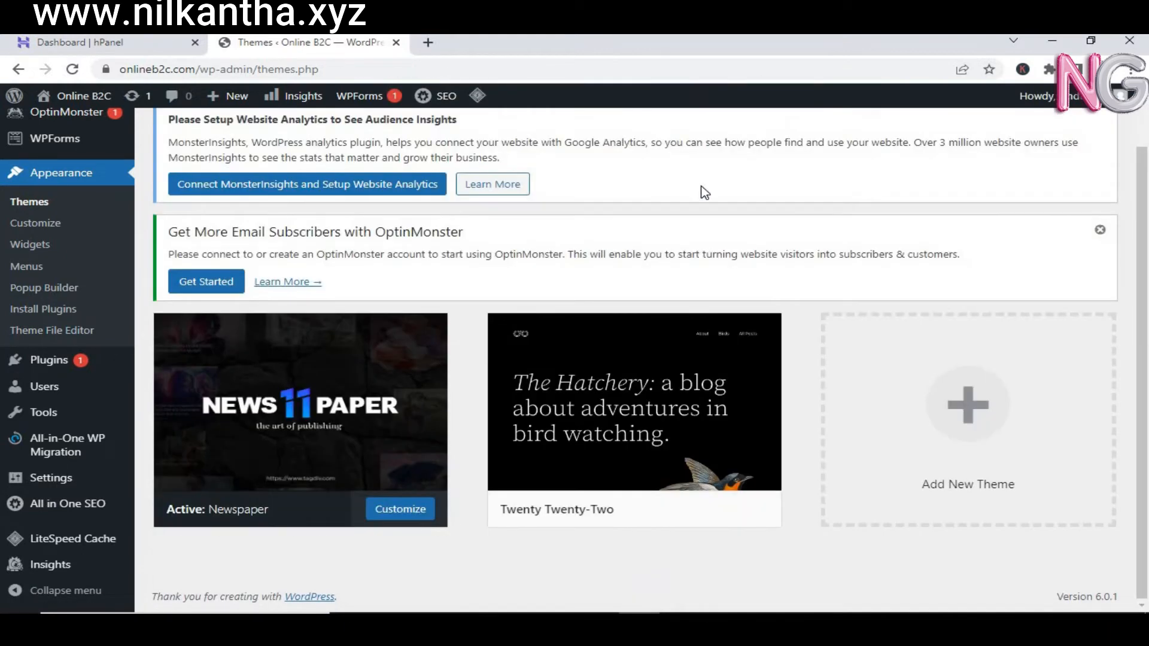
pyautogui.click(680, 368)
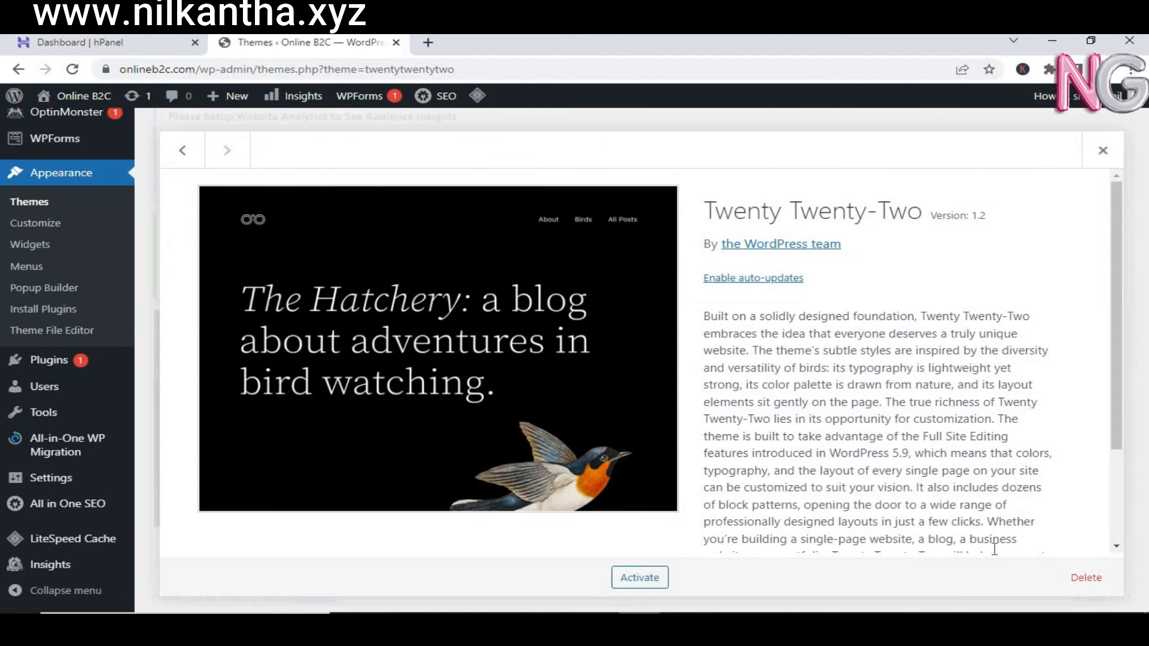
pyautogui.click(1085, 578)
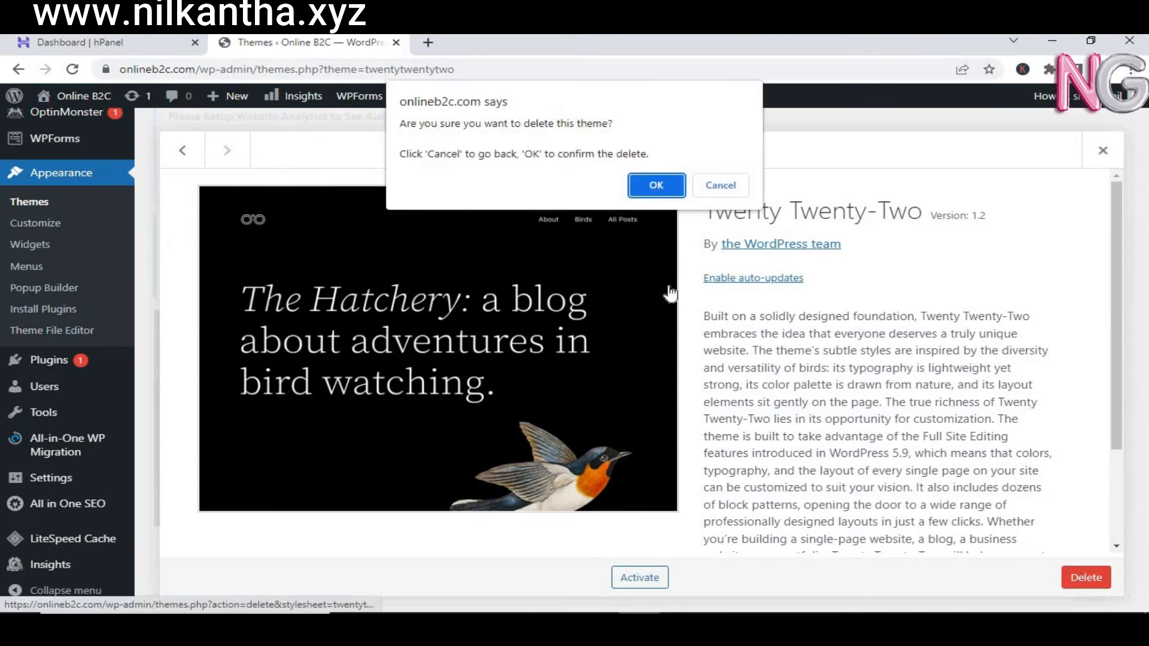
pyautogui.click(658, 184)
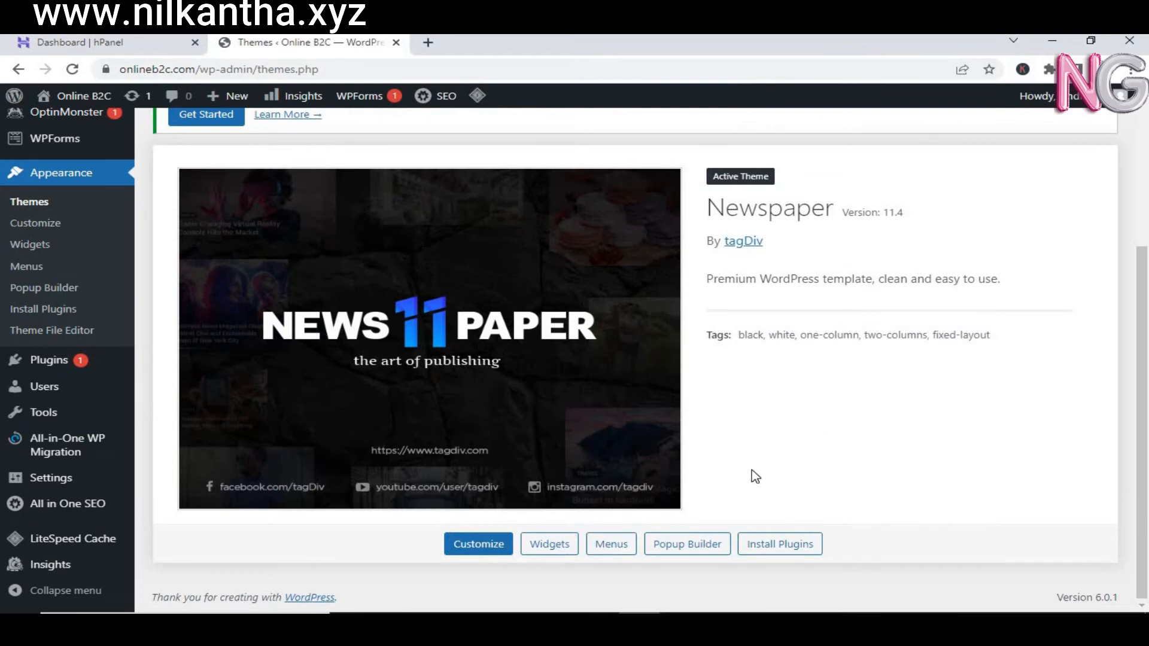
pyautogui.click(778, 544)
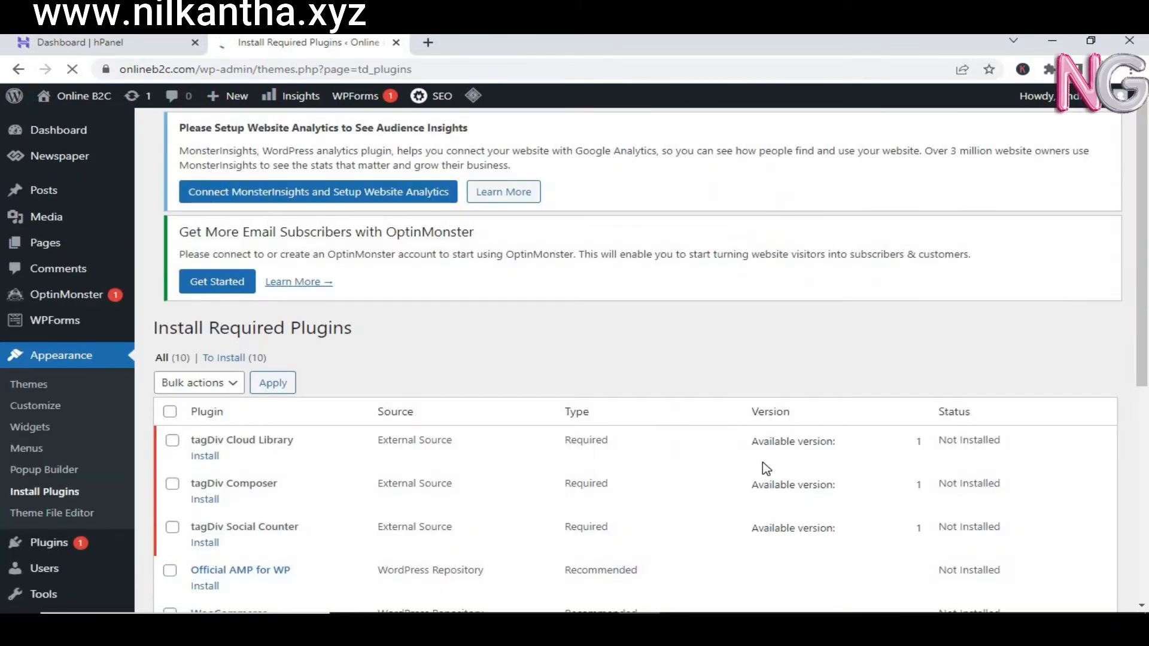
# Step: Review the 10 uninstalled plugins in Install Required Plugins, then go back to Themes
pyautogui.moveTo(1138, 273); pyautogui.dragTo(1147, 508)
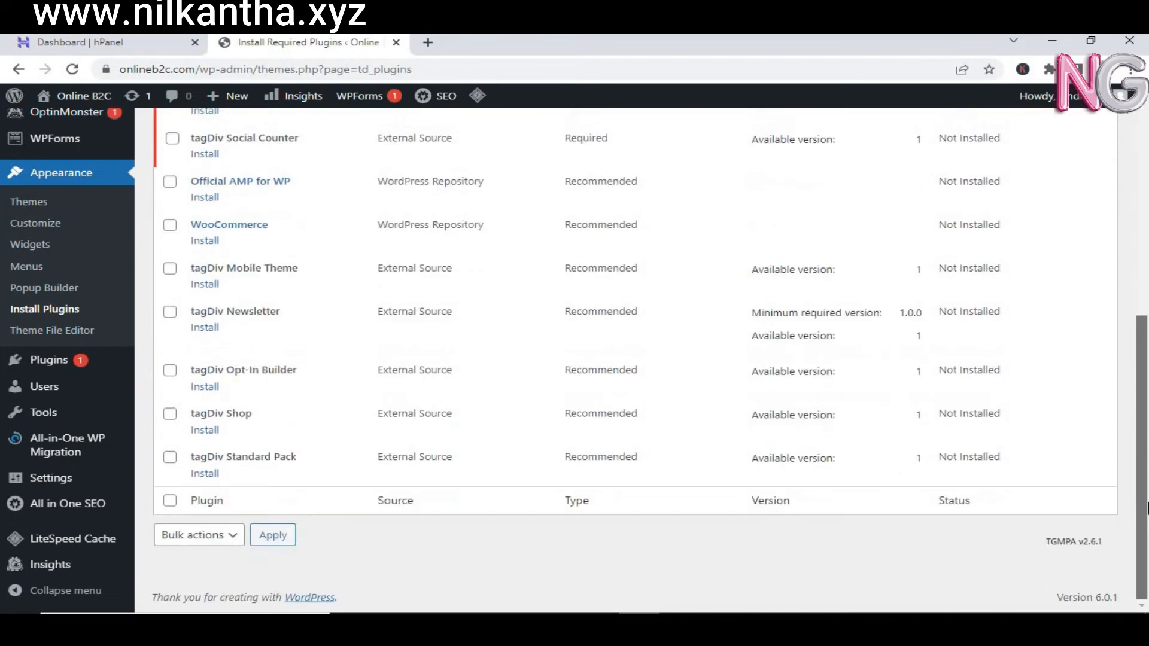
pyautogui.moveTo(1147, 426); pyautogui.dragTo(1140, 180)
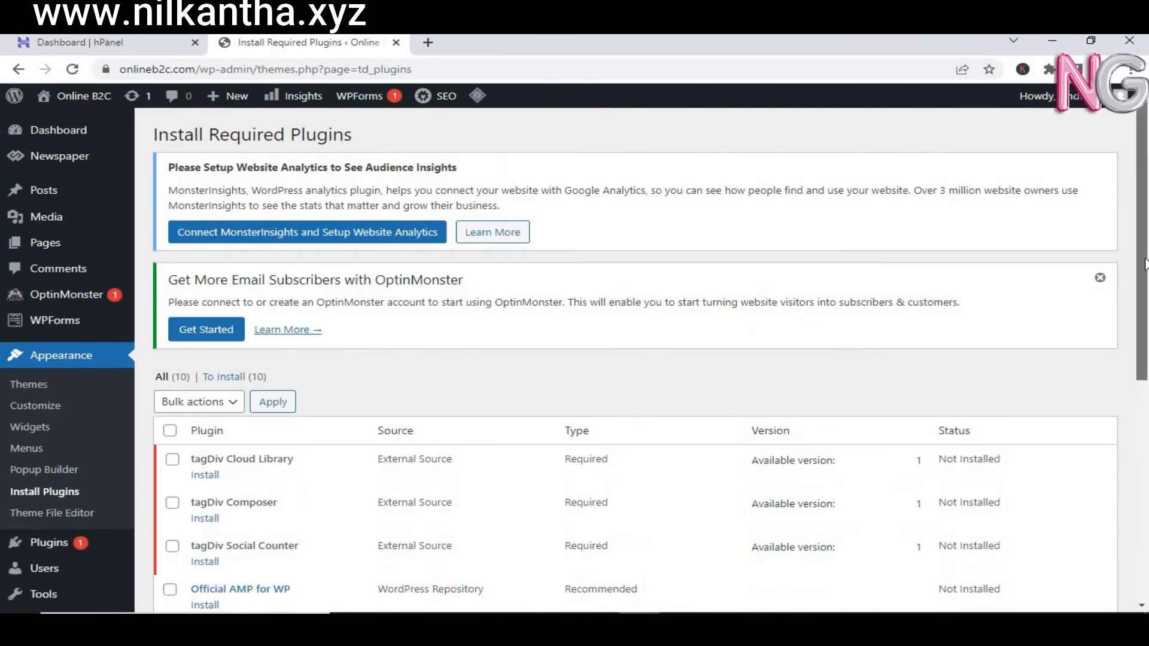
pyautogui.moveTo(72, 97)
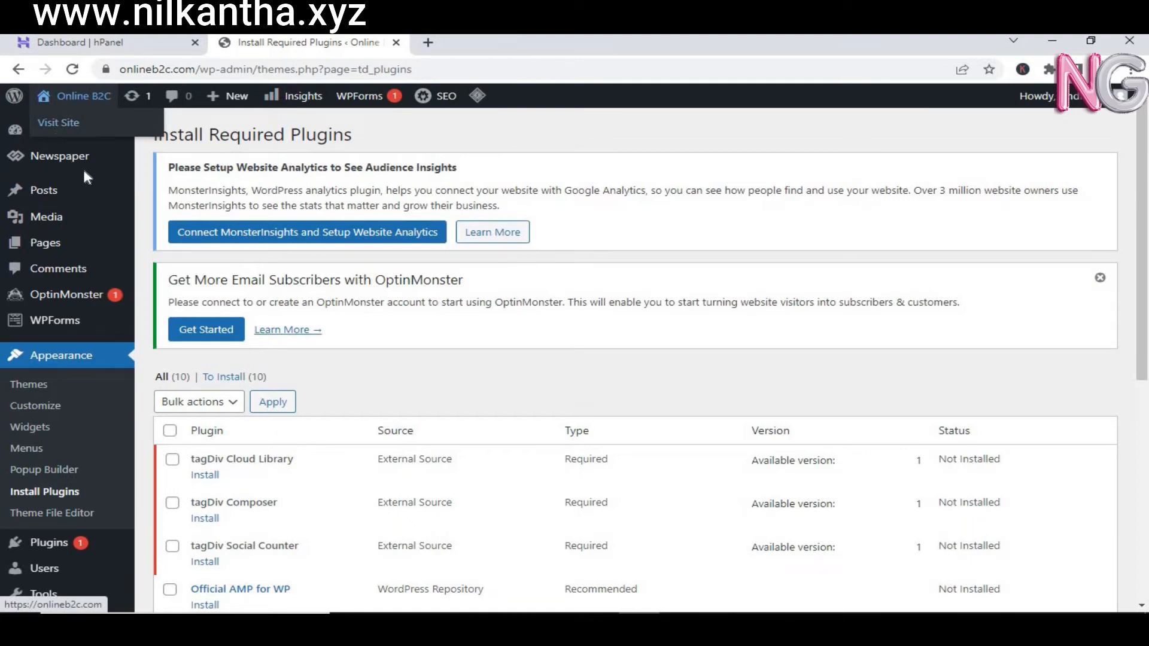
pyautogui.moveTo(70, 131)
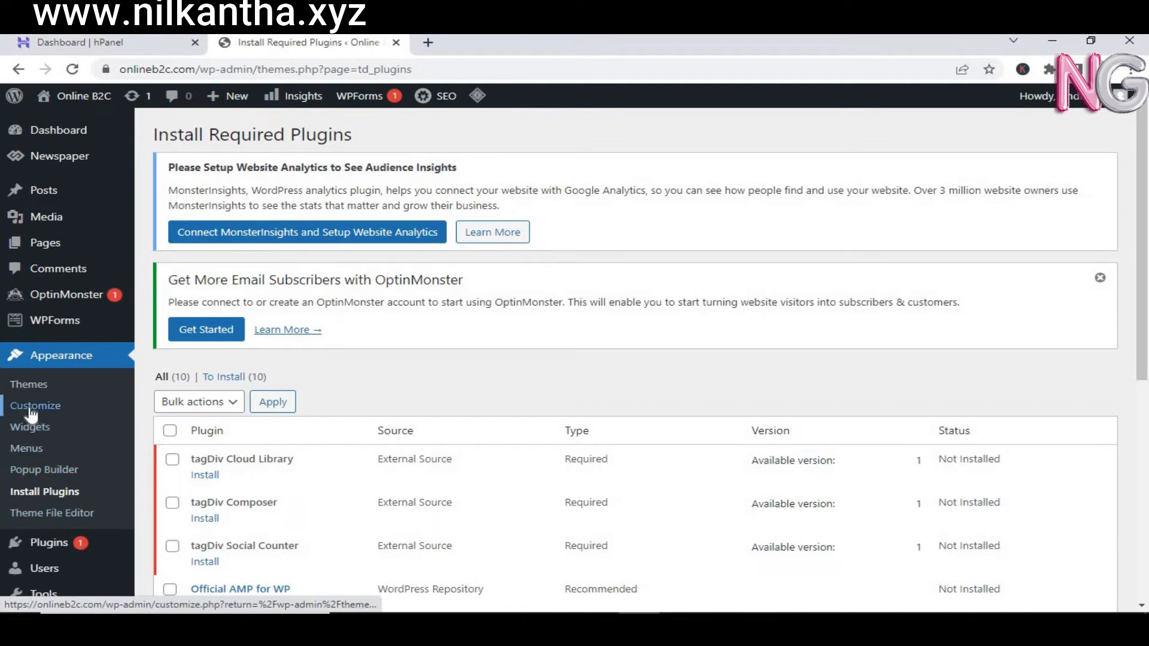
pyautogui.click(31, 386)
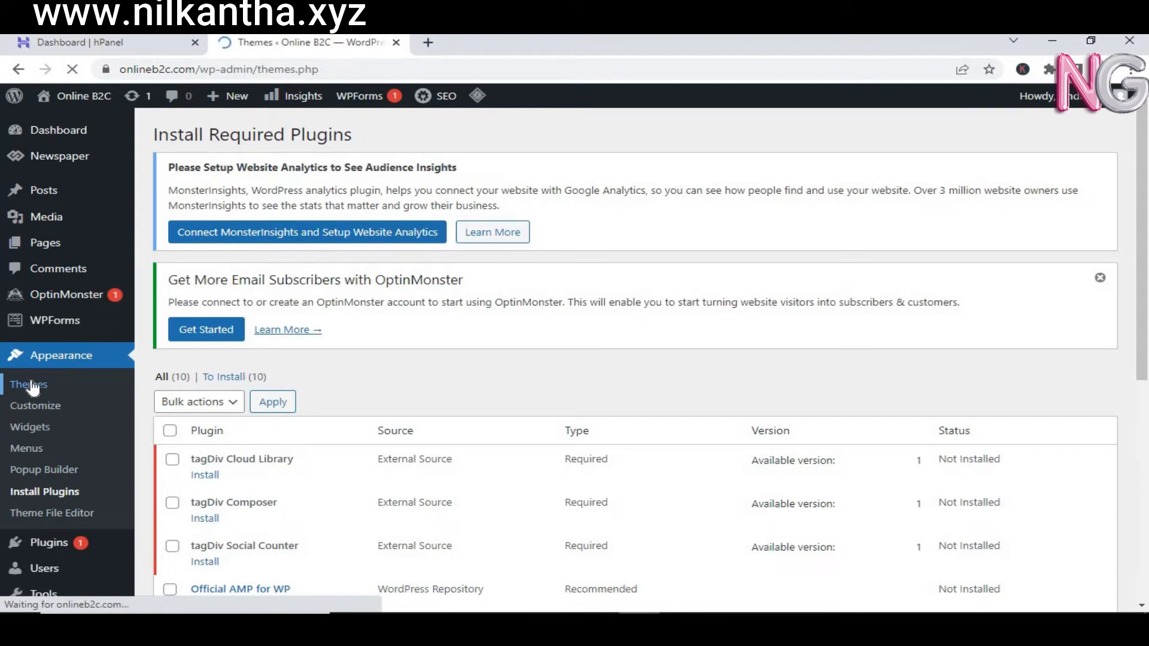
# Step: Open the Menus editor, then go to Newspaper > Welcome in the sidebar
pyautogui.scroll(-4, 60, 366)
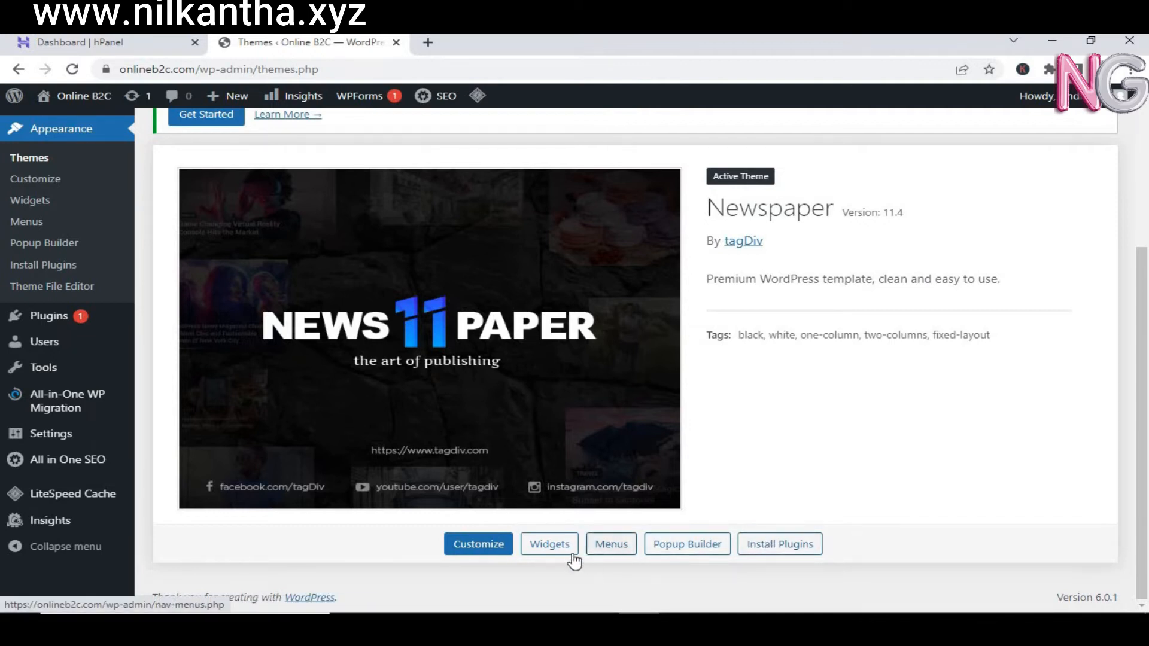
pyautogui.click(602, 557)
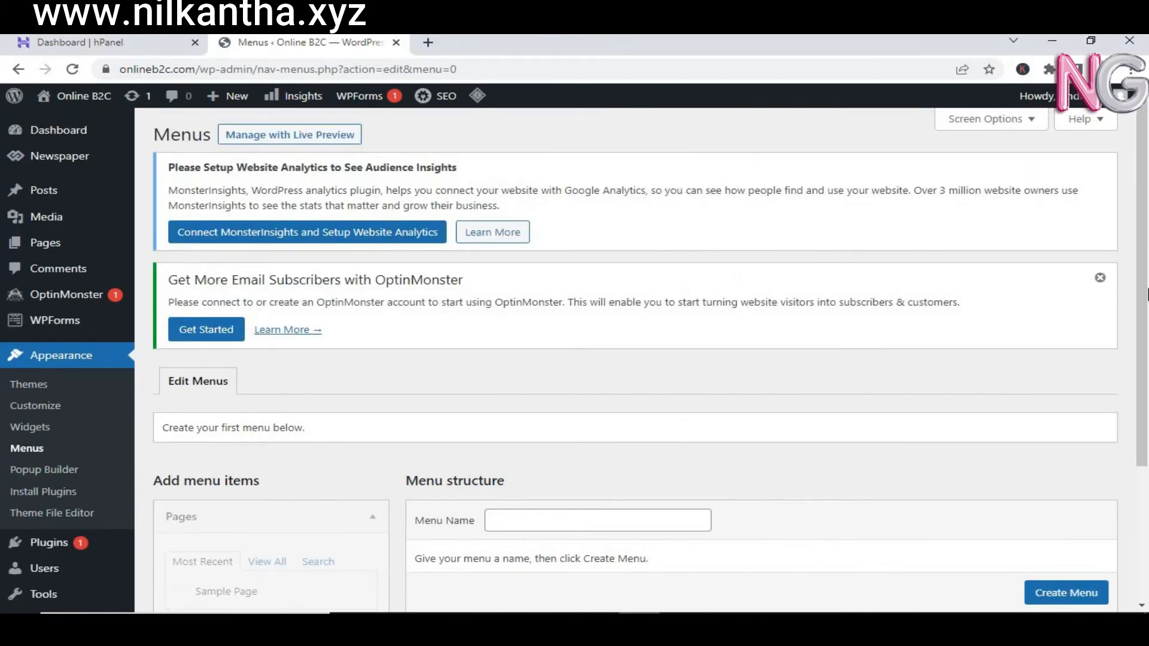
pyautogui.moveTo(108, 110)
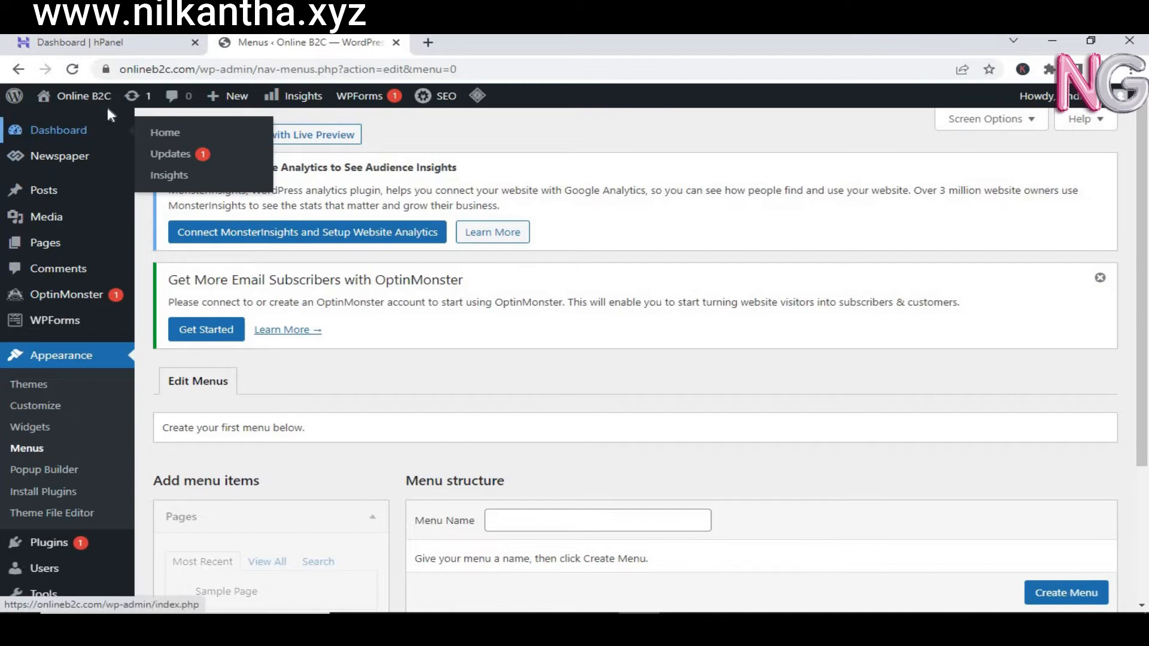
pyautogui.moveTo(84, 160)
pyautogui.click(159, 161)
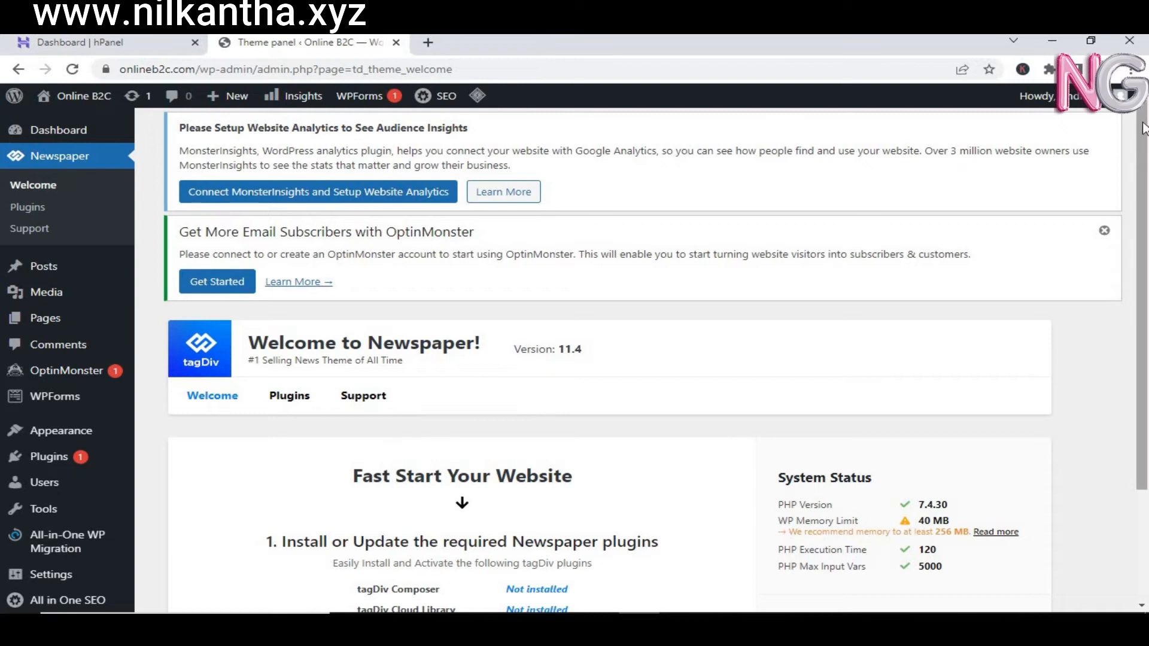
# Step: Install and activate the required tagDiv Composer and tagDiv Cloud Library plugins from the Welcome page
pyautogui.moveTo(1142, 128); pyautogui.dragTo(1146, 326)
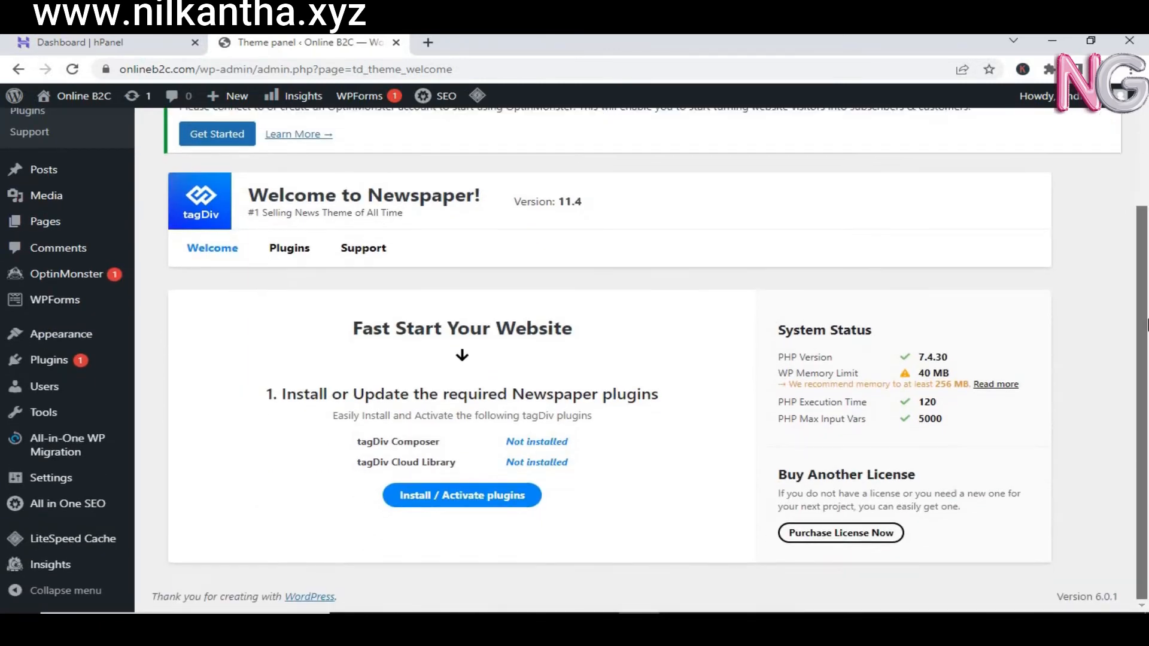
pyautogui.click(460, 497)
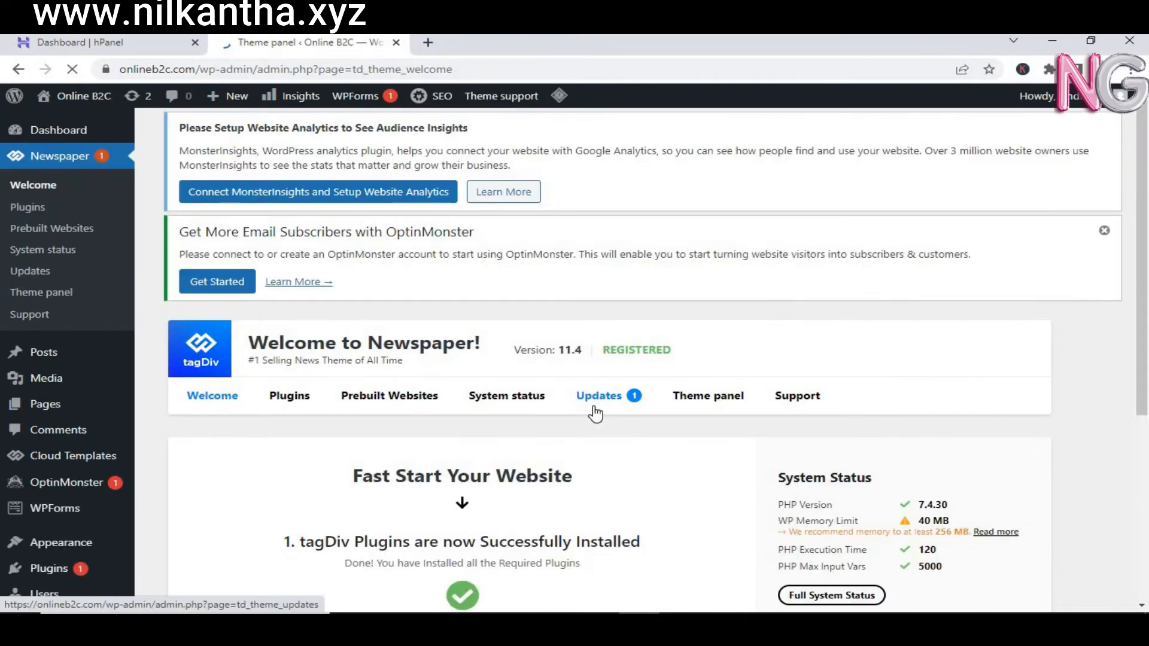
# Step: Inspect the System status theme version and registration details, then return to the Dashboard
pyautogui.click(484, 405)
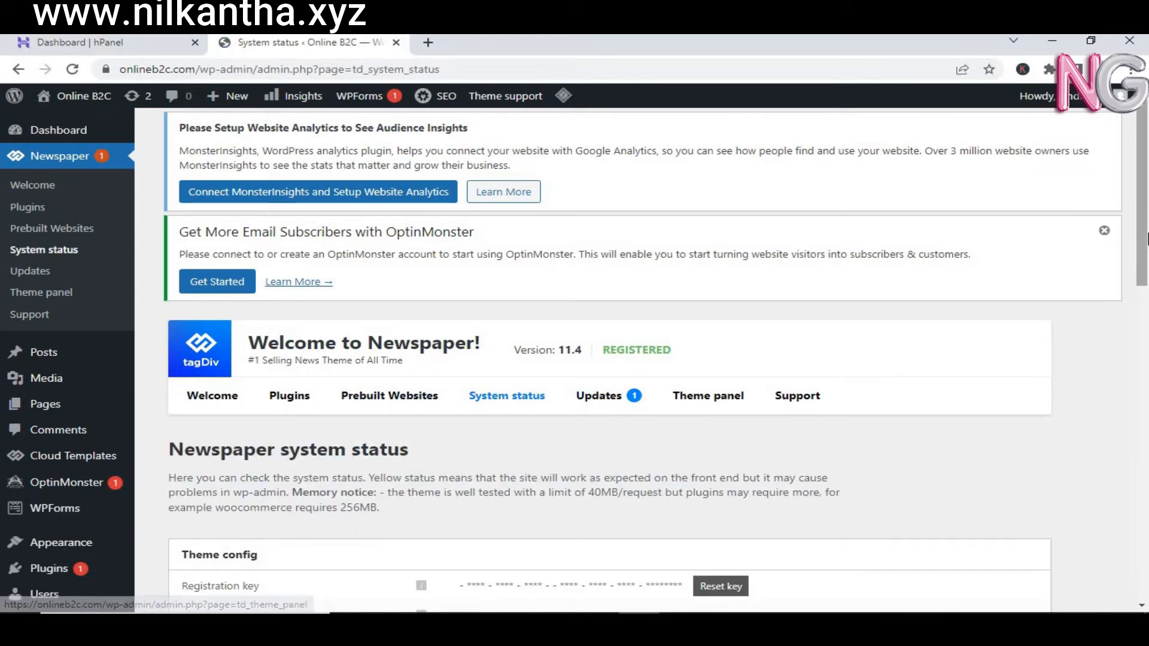
pyautogui.scroll(-4, 793, 323)
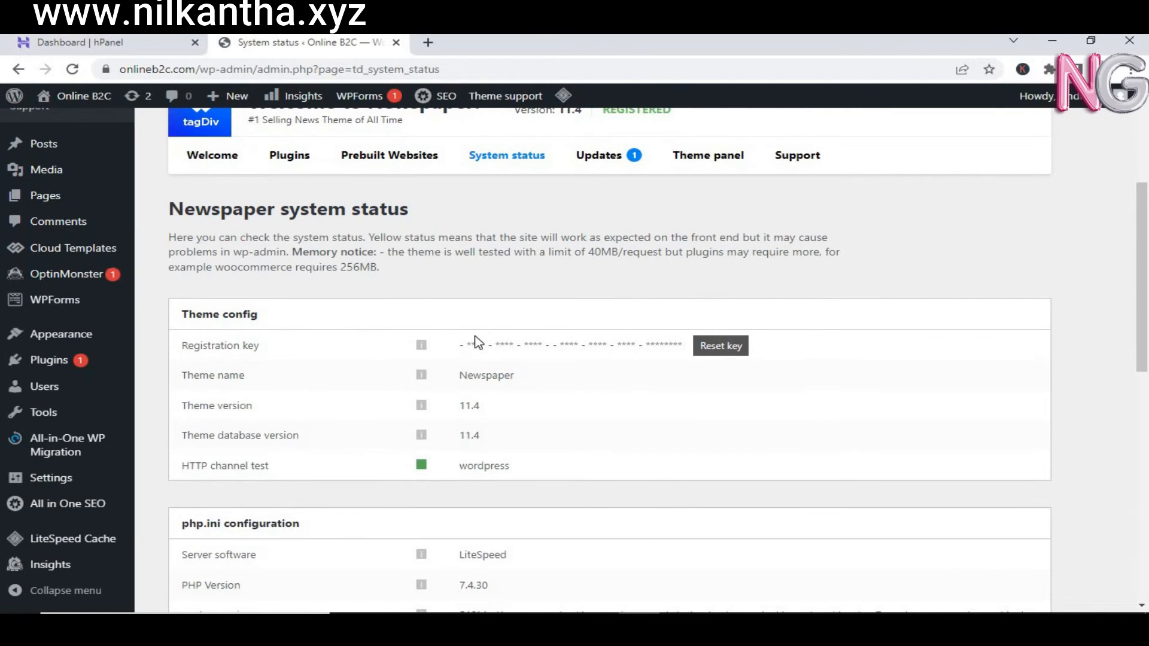
pyautogui.doubleClick(481, 344)
pyautogui.moveTo(578, 344); pyautogui.dragTo(574, 345)
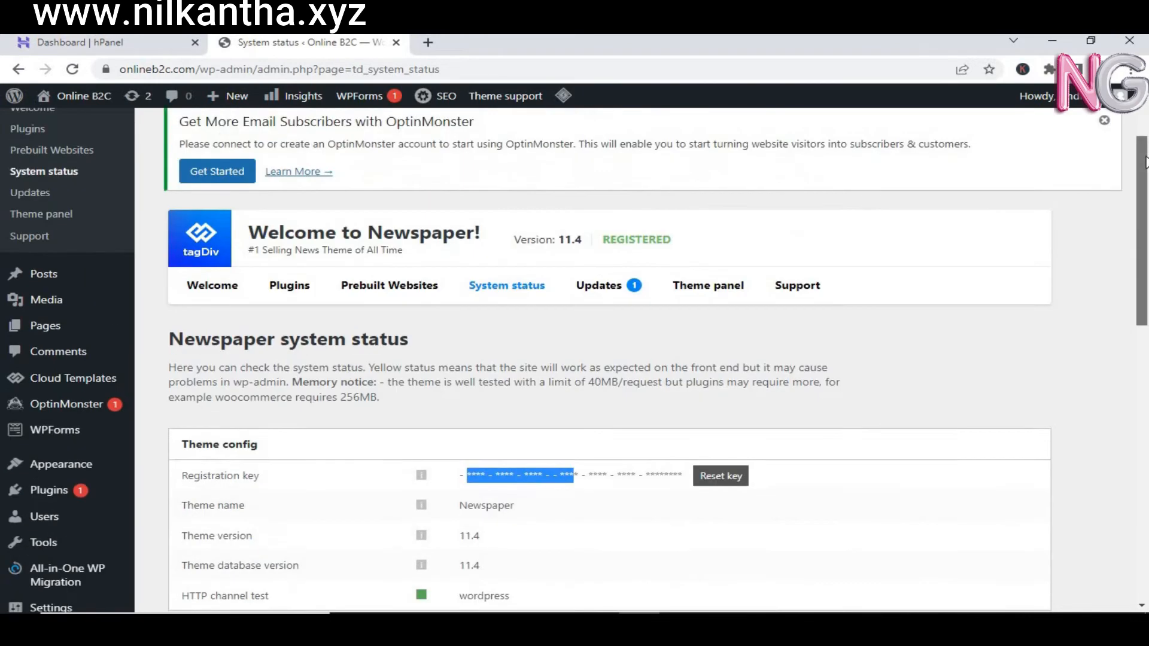
pyautogui.scroll(3, 1137, 193)
pyautogui.moveTo(667, 252); pyautogui.dragTo(520, 253)
pyautogui.moveTo(1147, 235); pyautogui.dragTo(1140, 179)
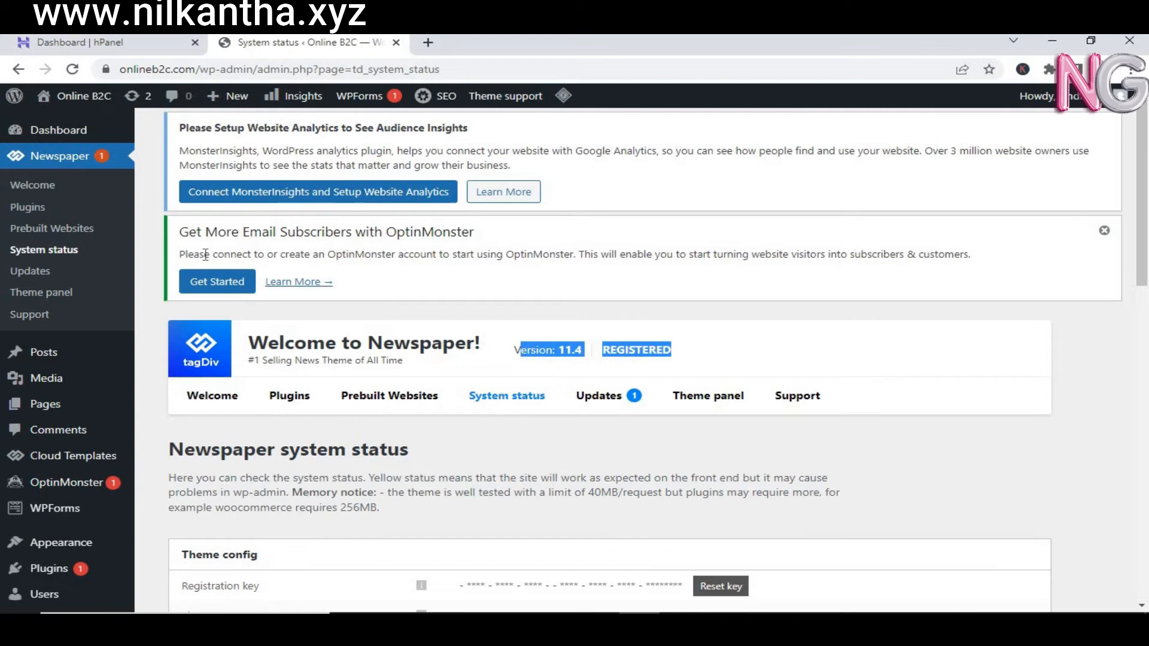
pyautogui.click(70, 133)
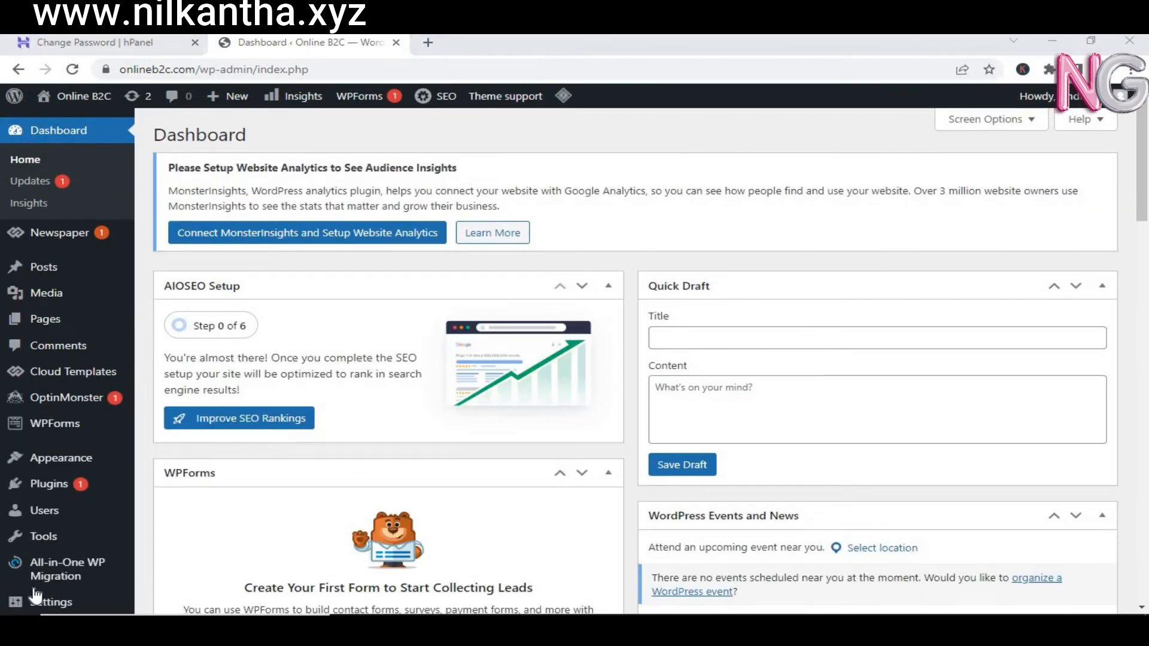
# Step: Bulk-deactivate all installed plugins
pyautogui.moveTo(56, 490)
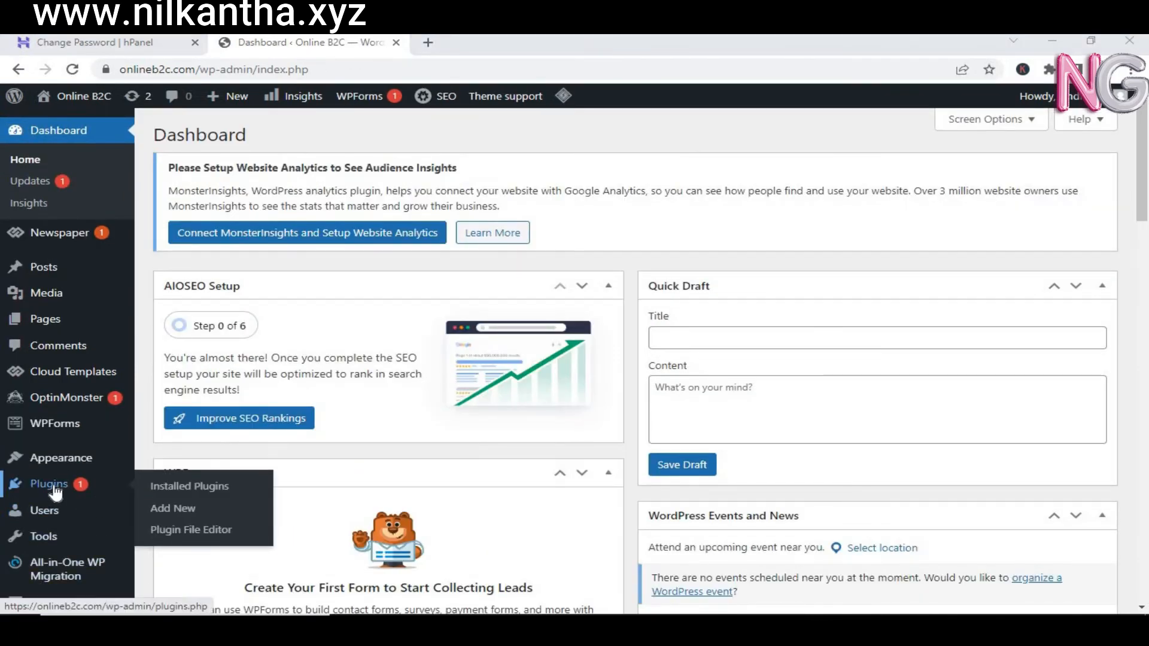
pyautogui.click(56, 489)
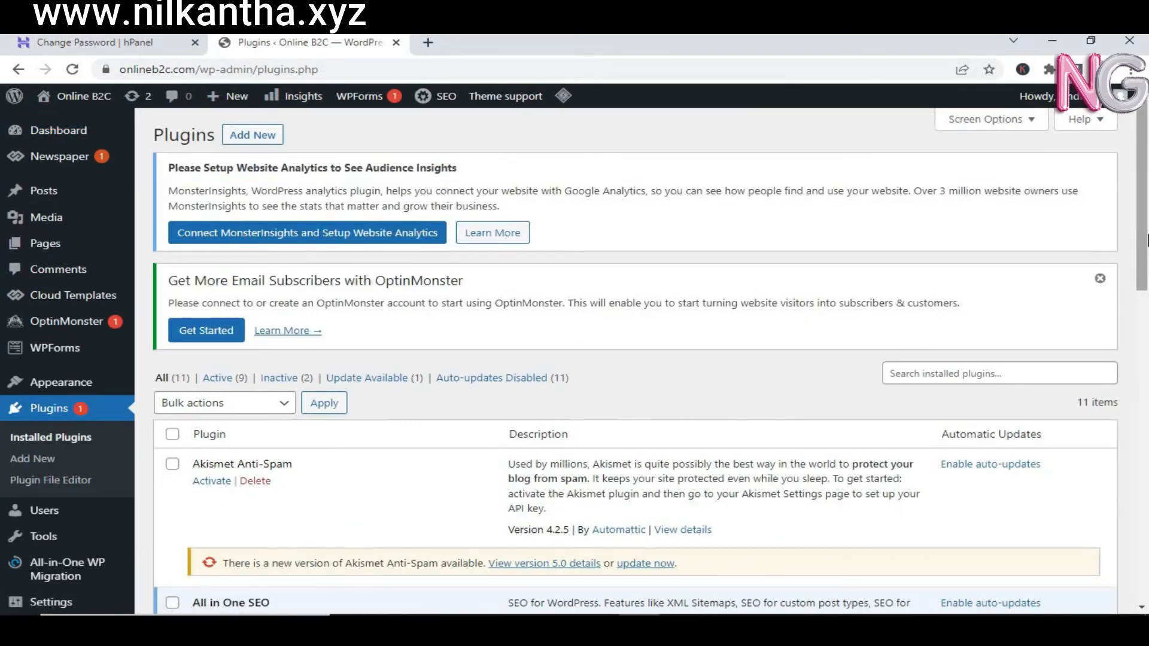
pyautogui.scroll(-4, 836, 384)
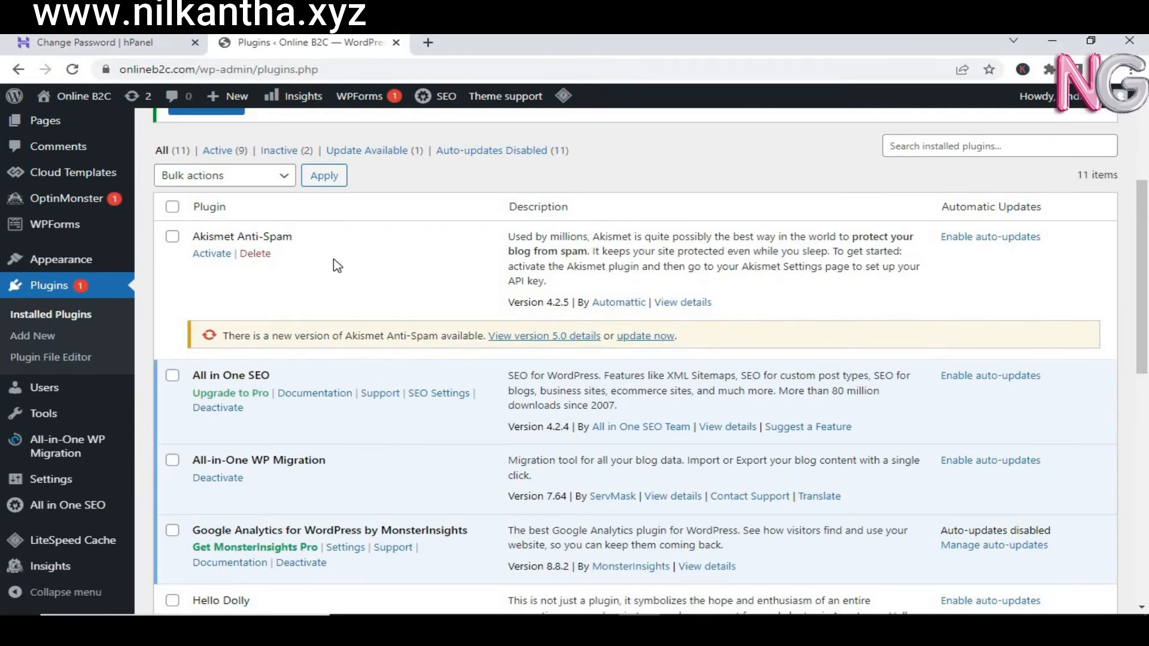
pyautogui.click(173, 207)
pyautogui.click(234, 182)
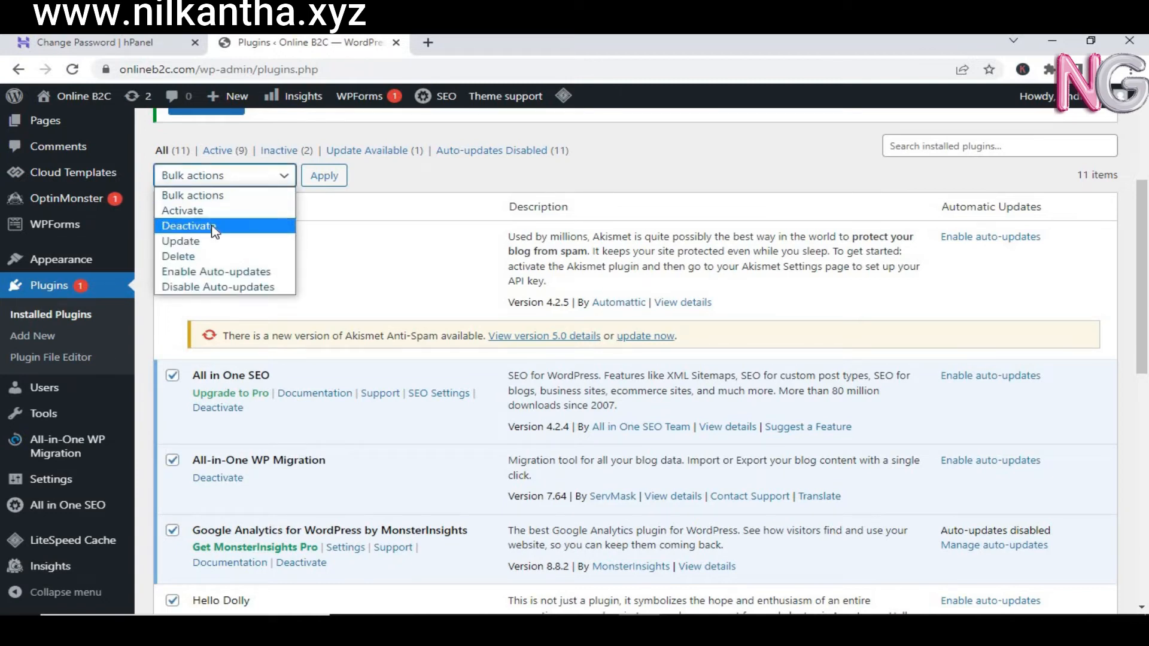
pyautogui.click(216, 226)
pyautogui.click(336, 182)
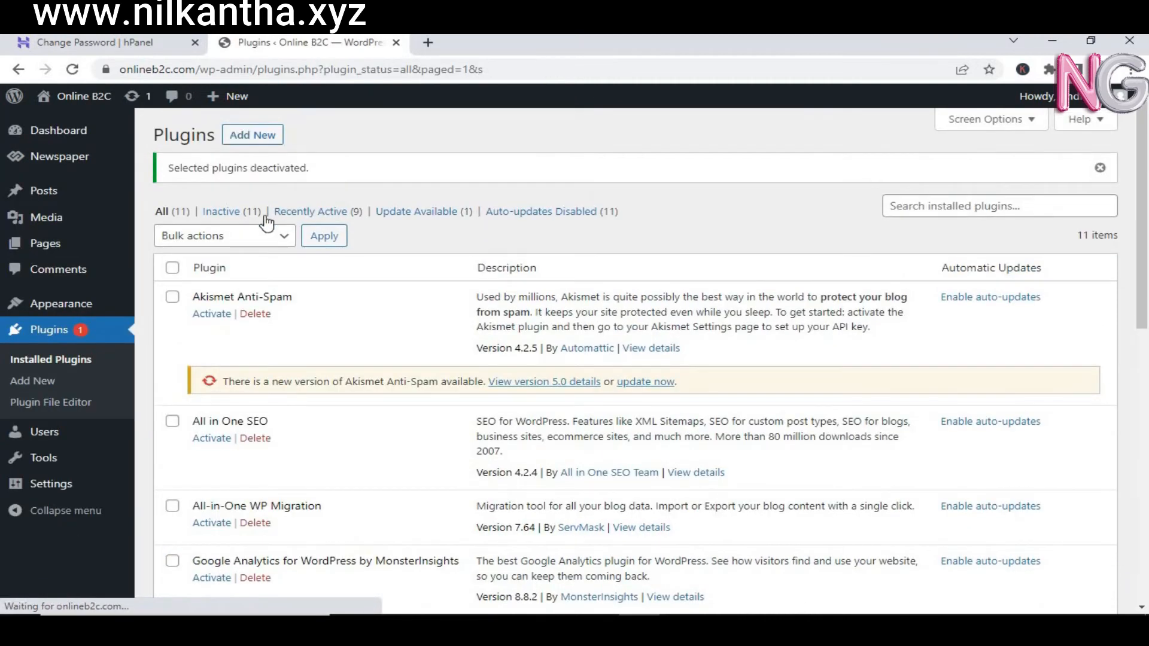
# Step: Select every plugin except Akismet Anti-Spam, tagDiv Composer and tagDiv Cloud Library
pyautogui.click(172, 268)
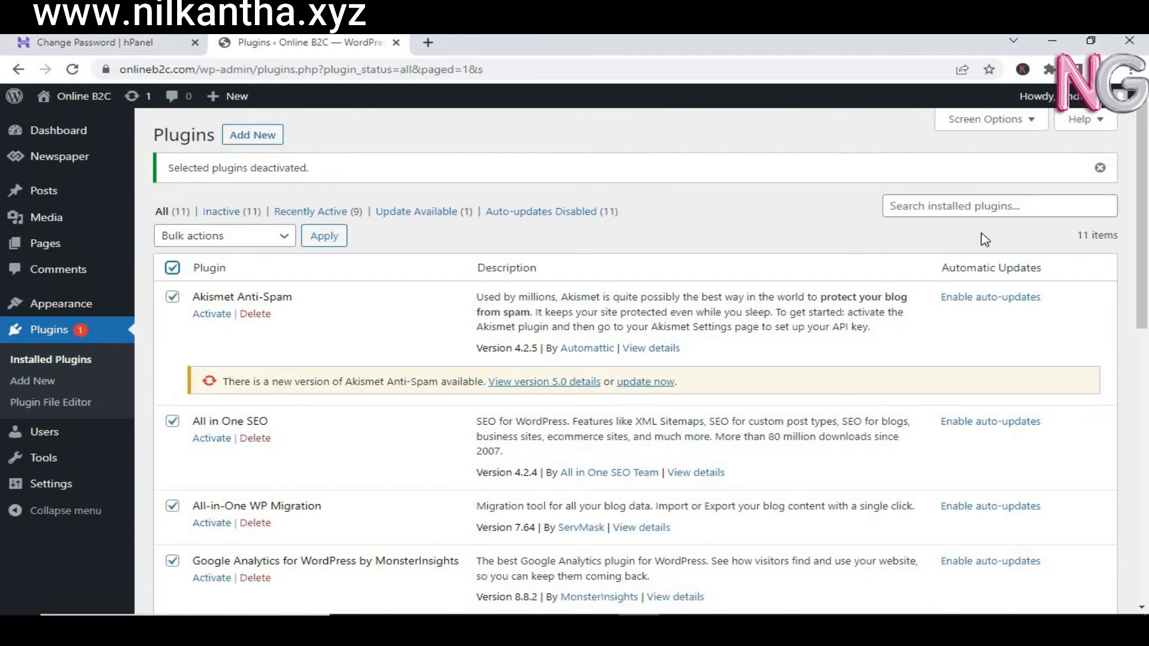
pyautogui.moveTo(1142, 194); pyautogui.dragTo(1140, 467)
pyautogui.scroll(-2, 1140, 467)
pyautogui.scroll(1, 1138, 467)
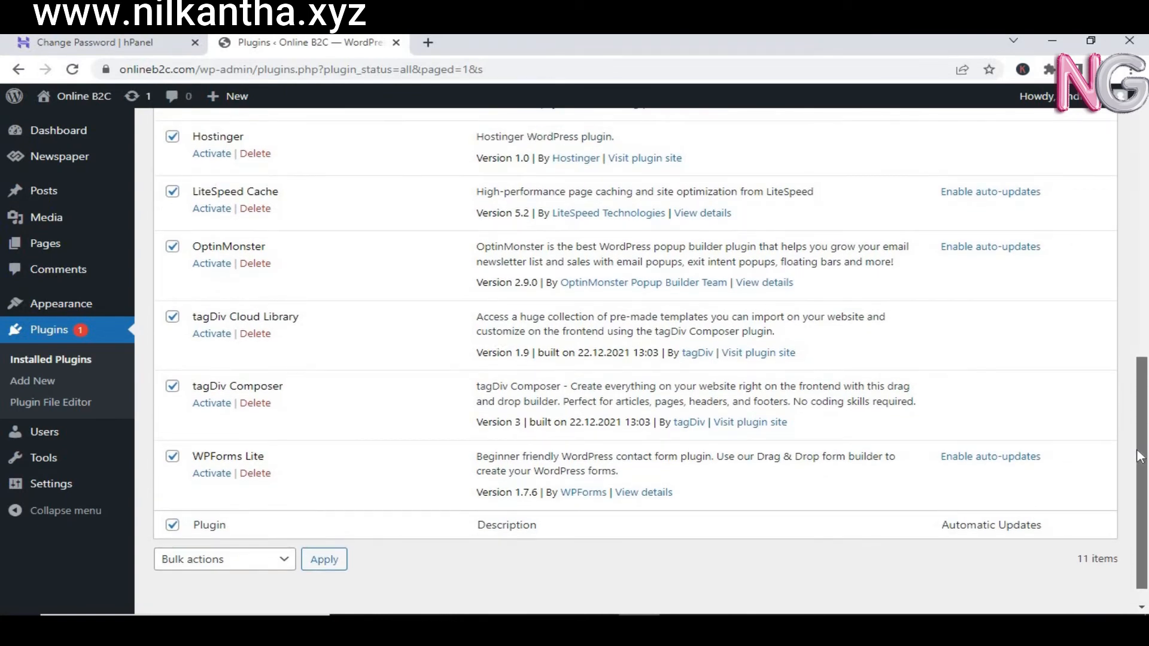
pyautogui.scroll(1, 1140, 456)
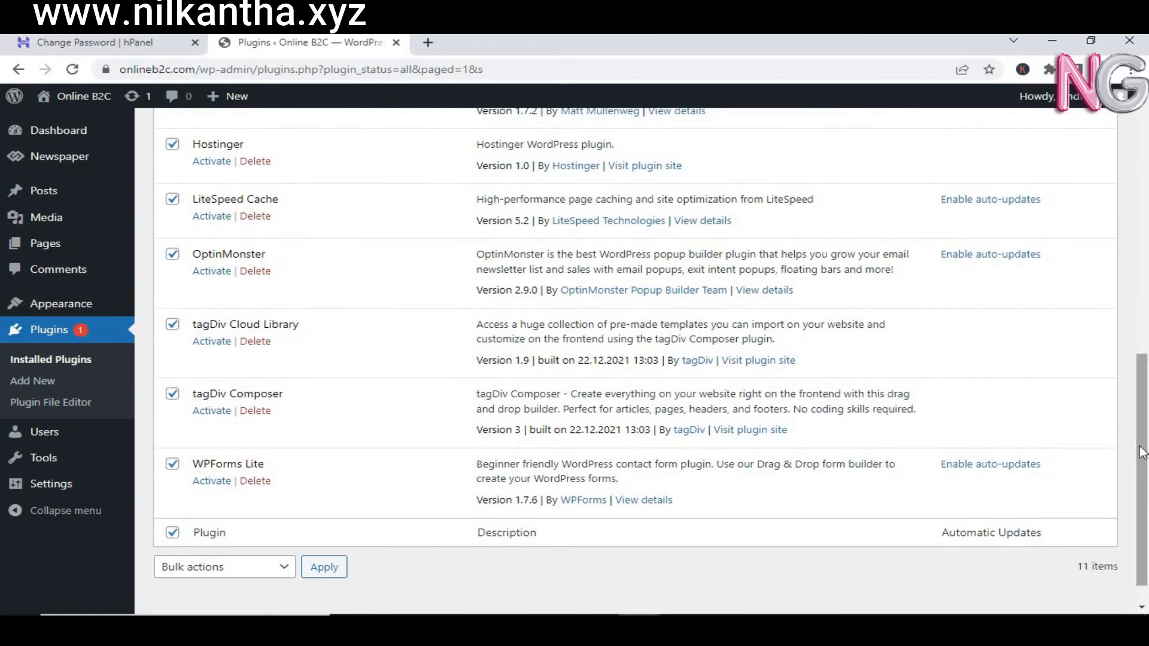
pyautogui.click(172, 326)
pyautogui.click(172, 395)
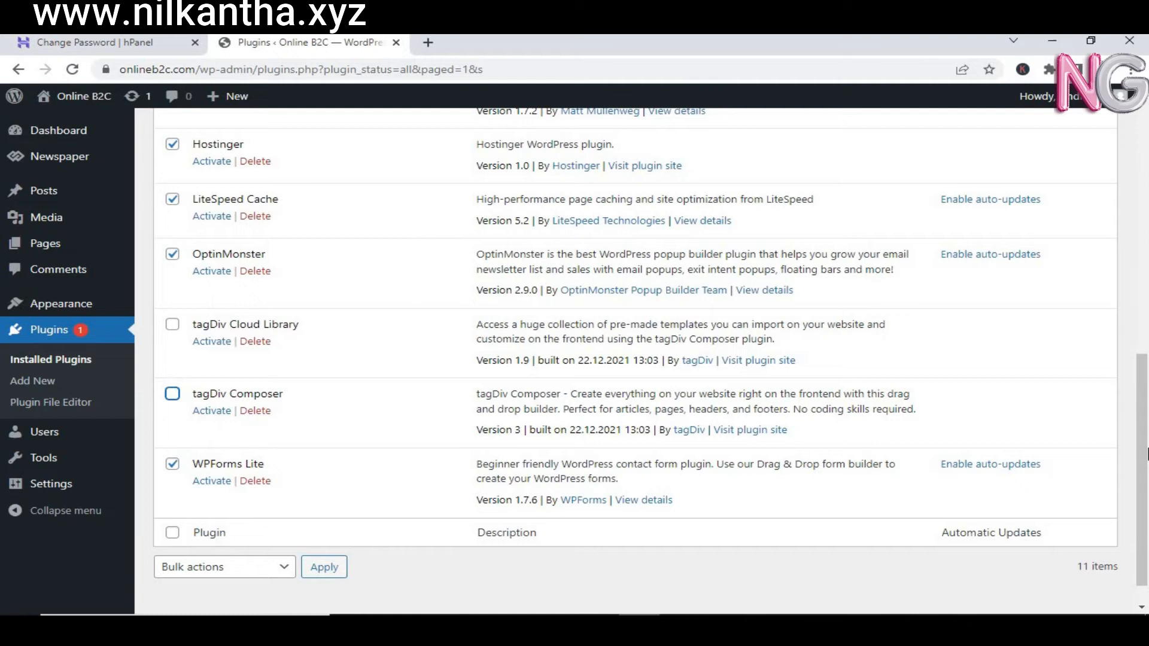
pyautogui.moveTo(1145, 441); pyautogui.dragTo(1147, 249)
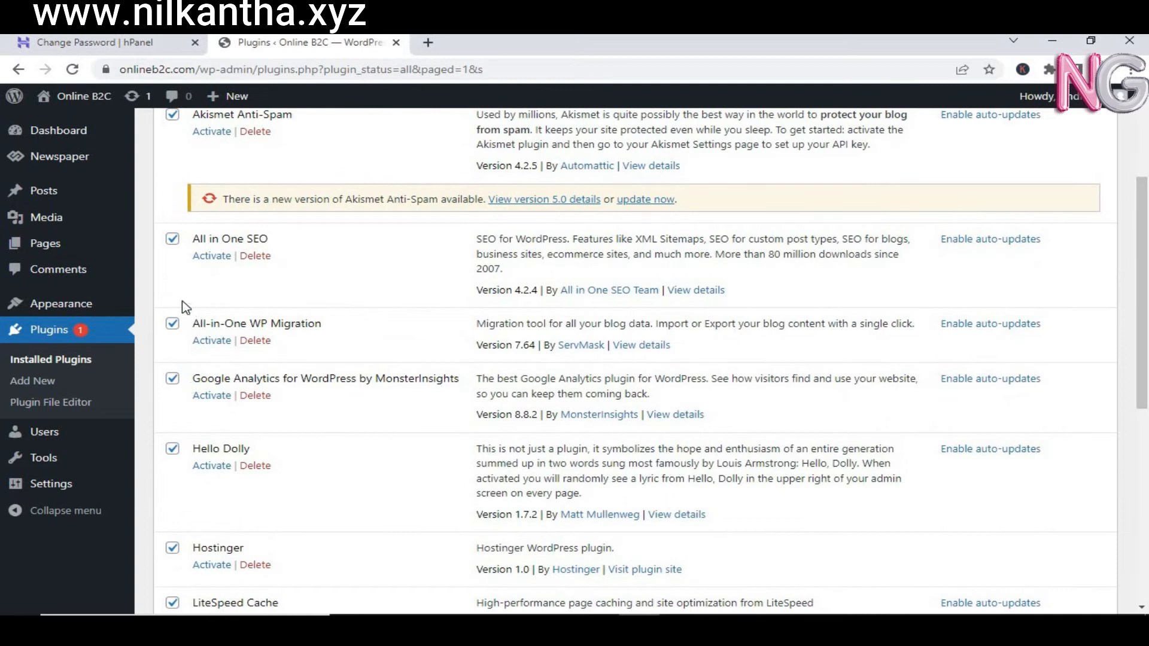
pyautogui.click(174, 325)
pyautogui.click(172, 326)
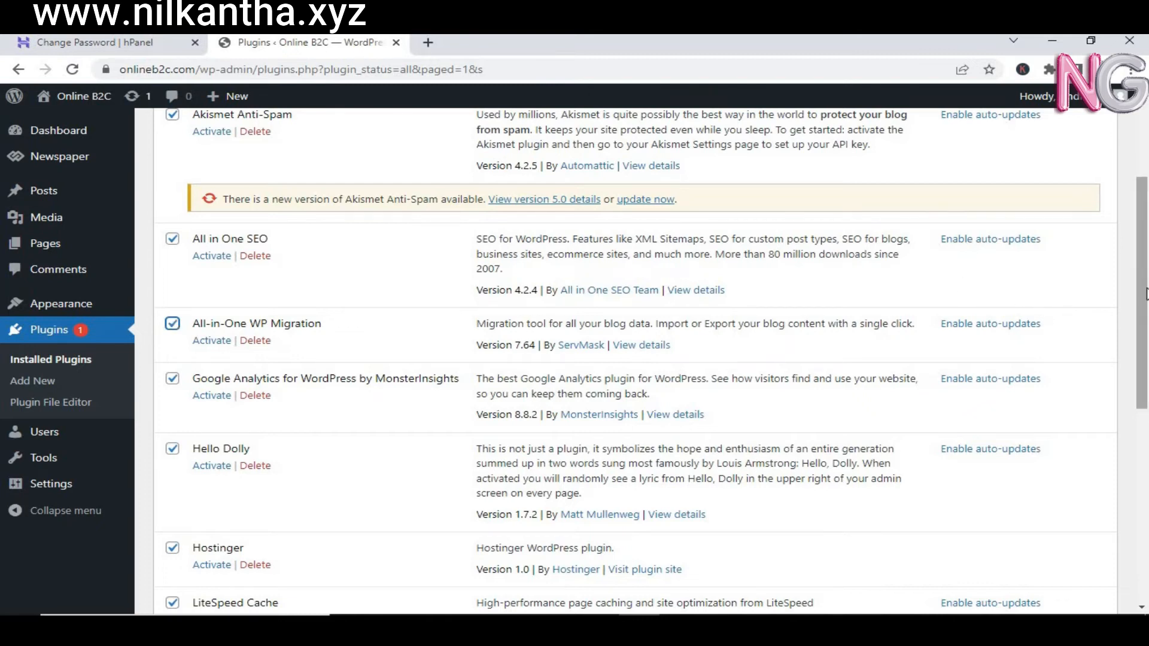
pyautogui.scroll(3, 1146, 328)
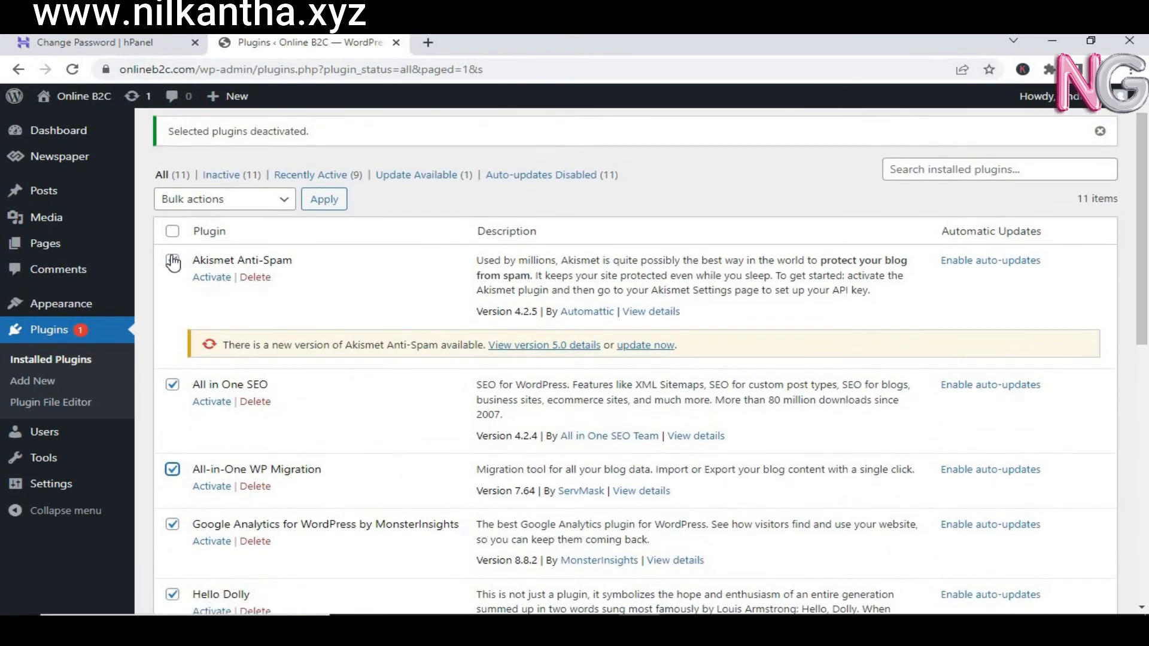
pyautogui.click(173, 263)
# Step: Bulk-delete the selected plugins and confirm removing their data
pyautogui.click(275, 205)
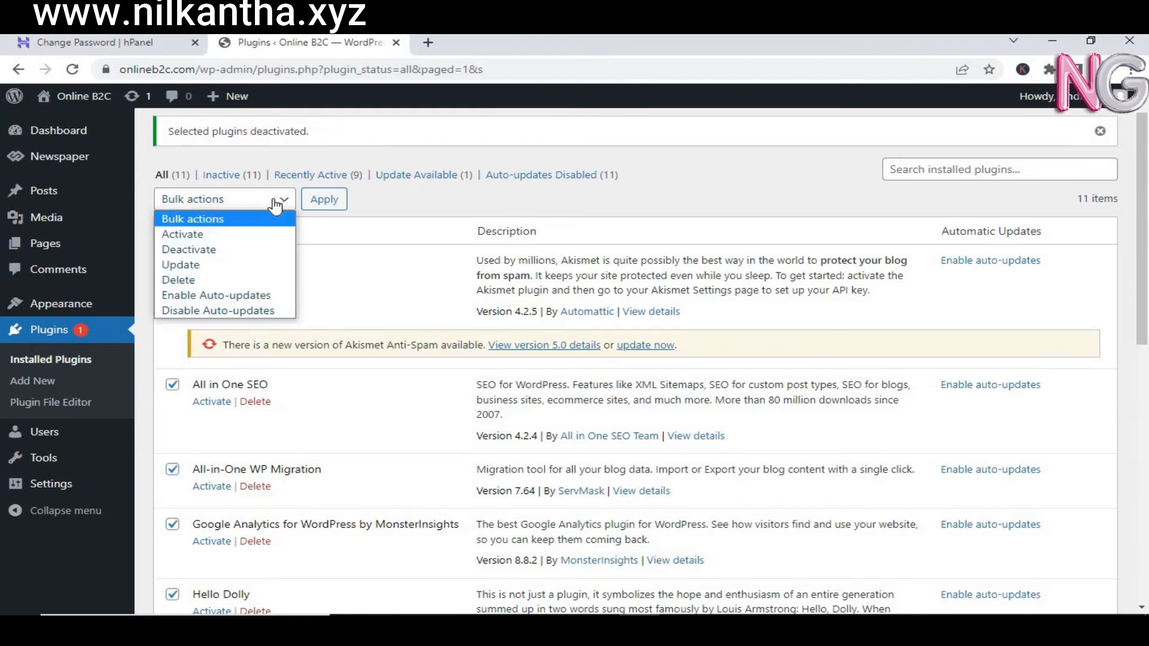
pyautogui.click(196, 282)
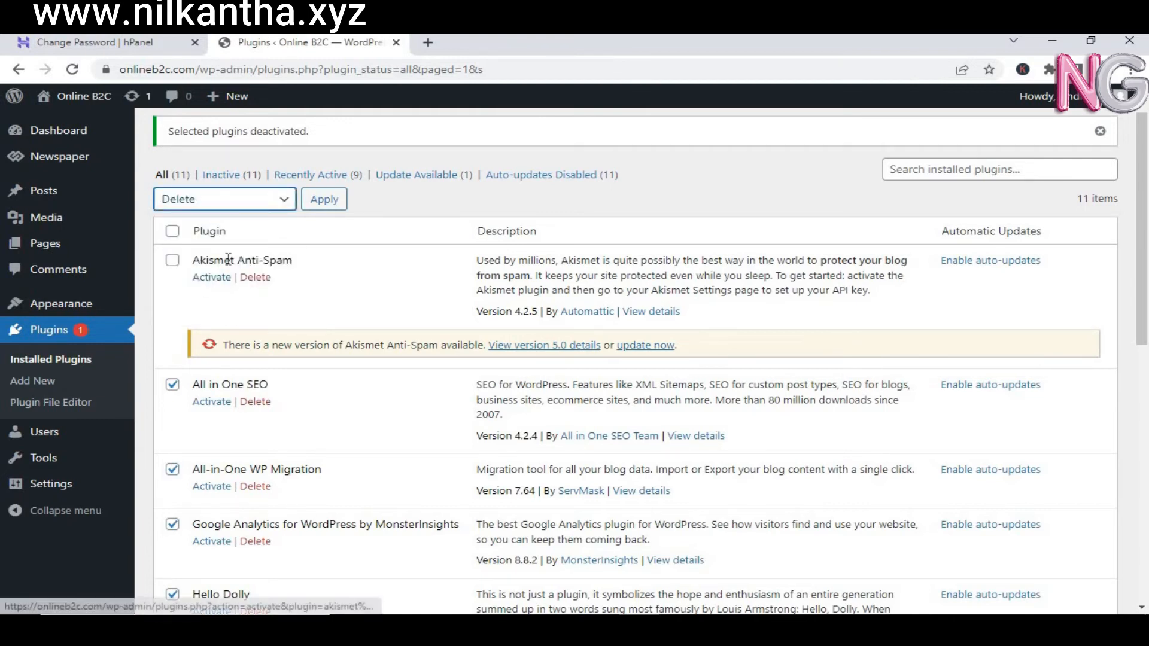
pyautogui.click(326, 200)
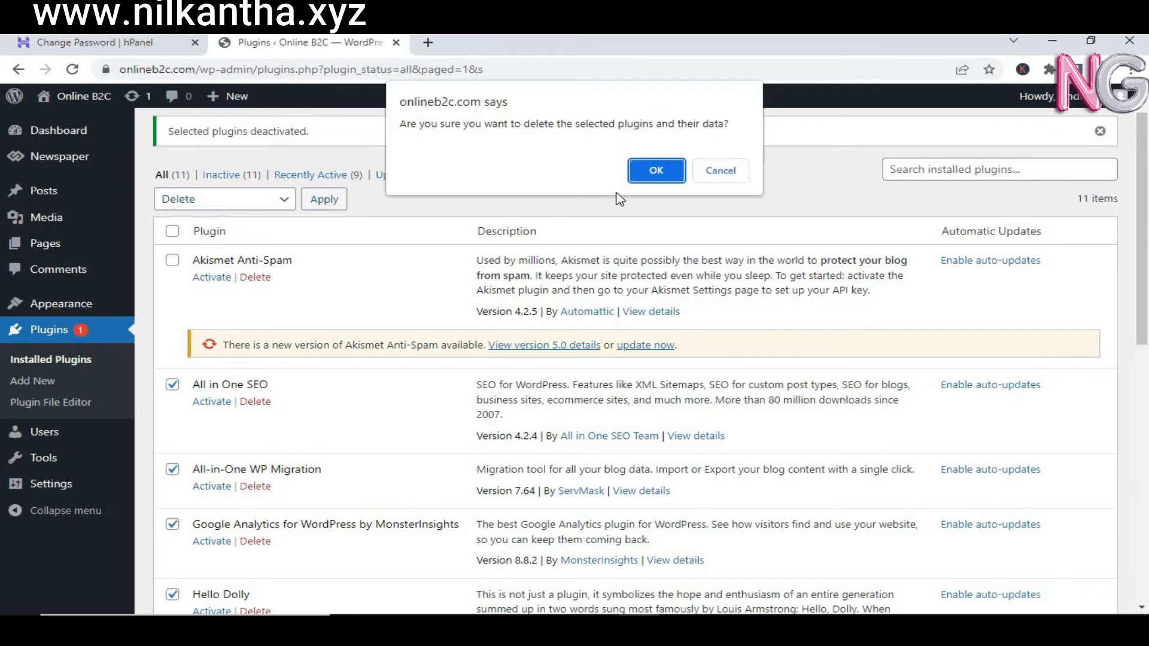
pyautogui.click(640, 177)
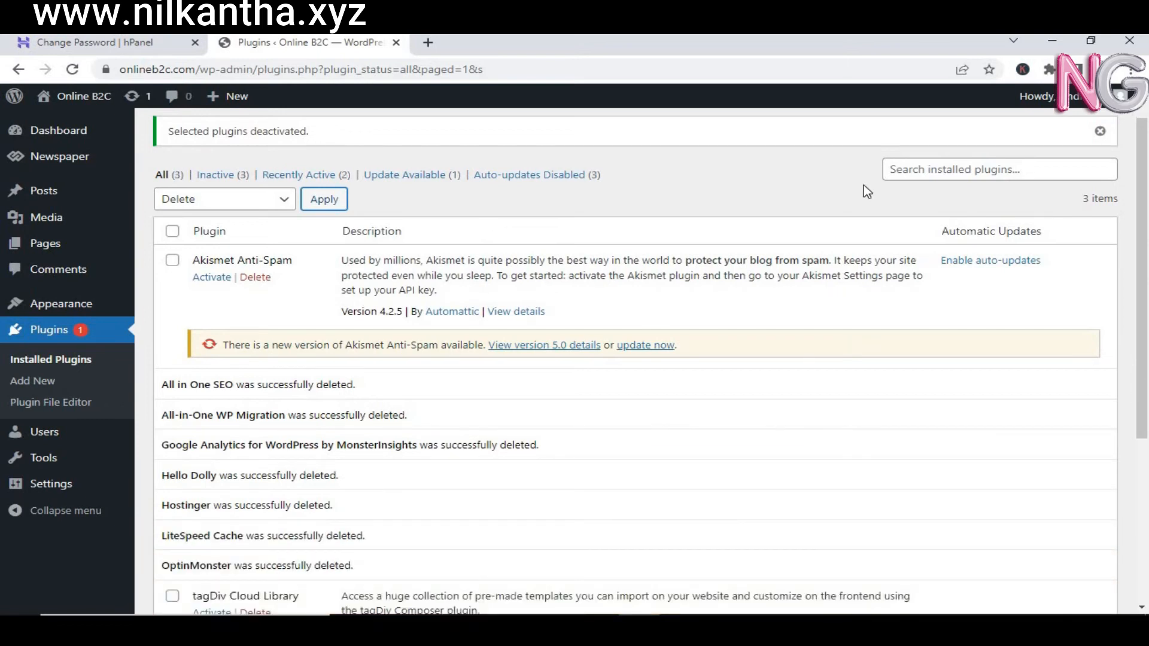
pyautogui.moveTo(1146, 164); pyautogui.dragTo(1146, 133)
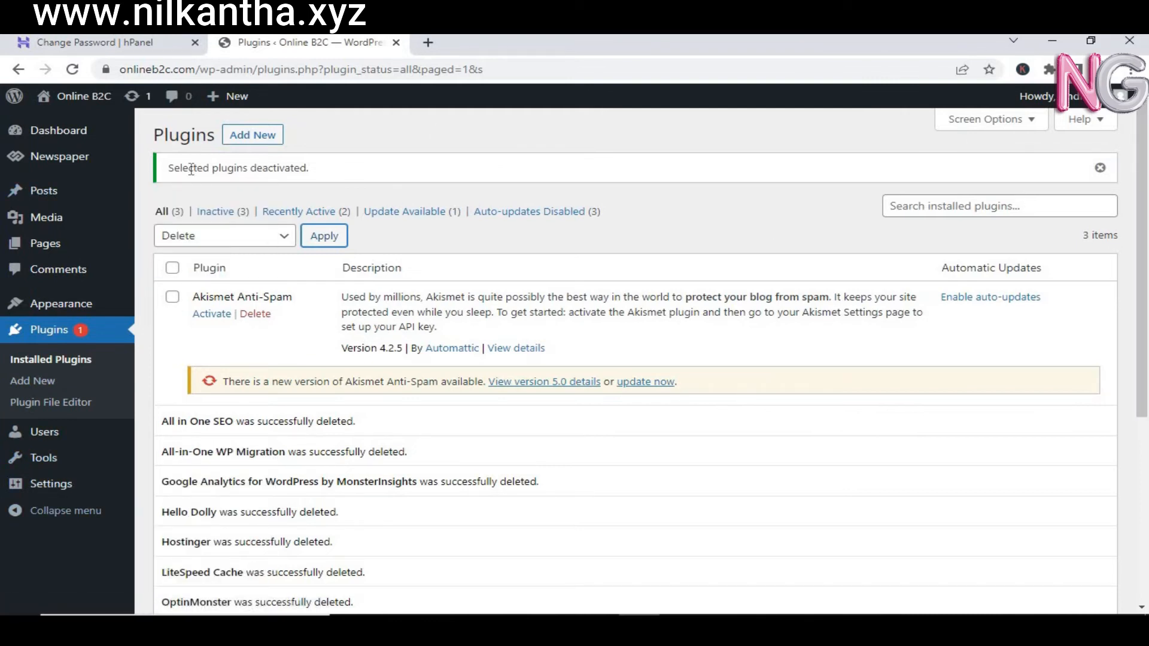
pyautogui.moveTo(78, 97)
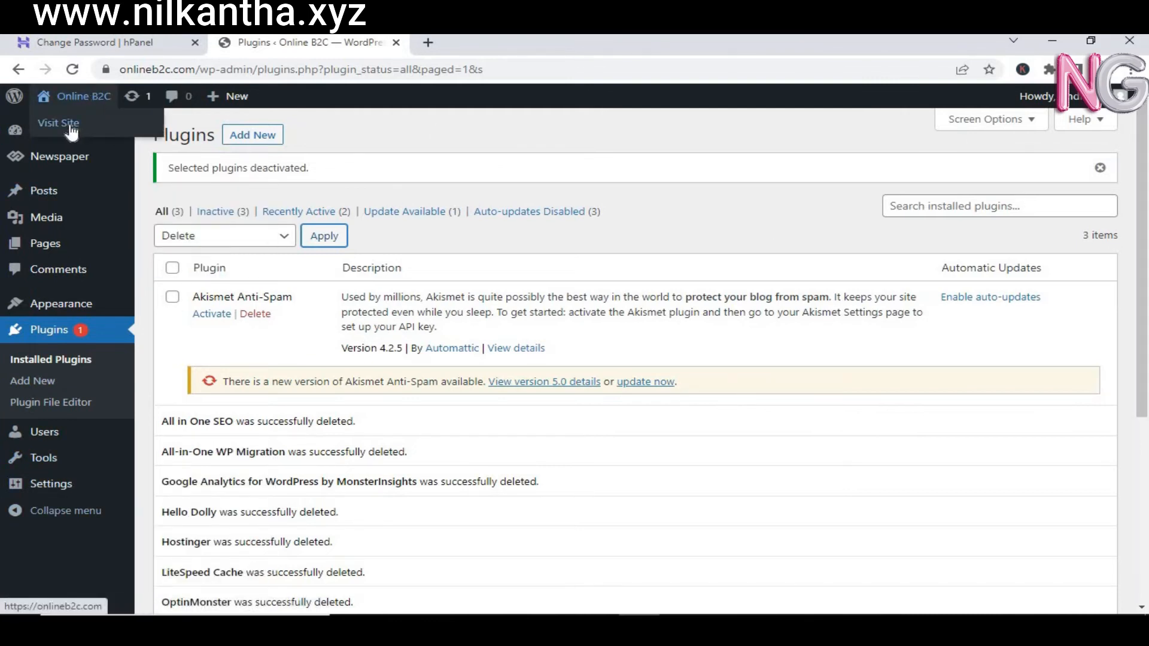
pyautogui.click(70, 124)
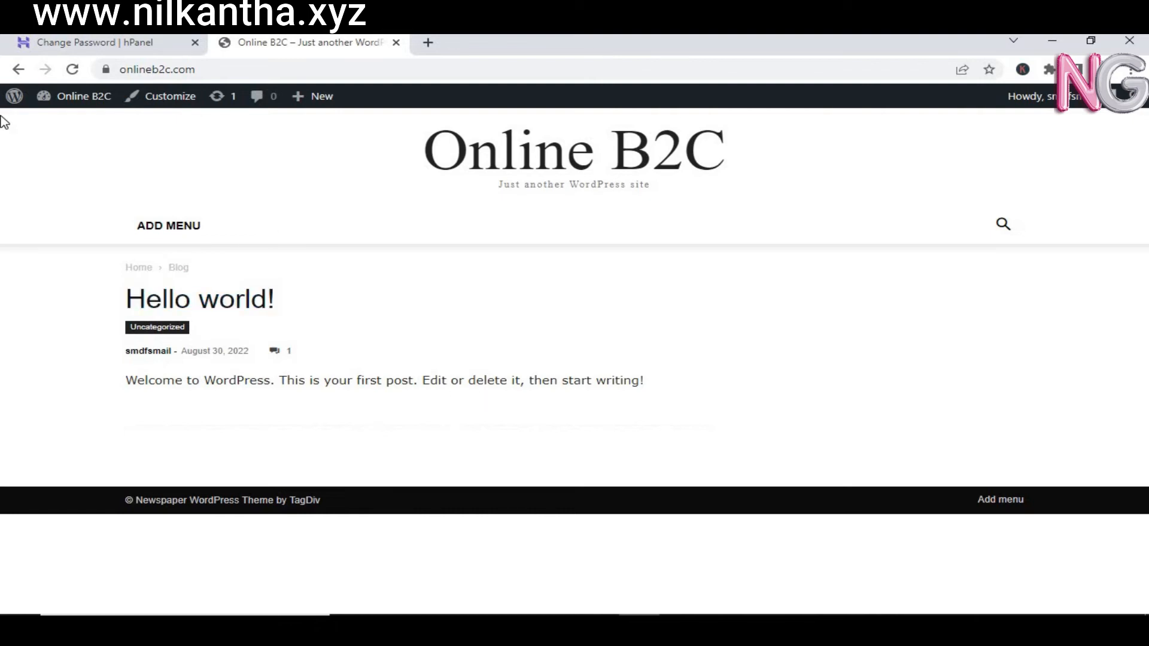
pyautogui.click(14, 74)
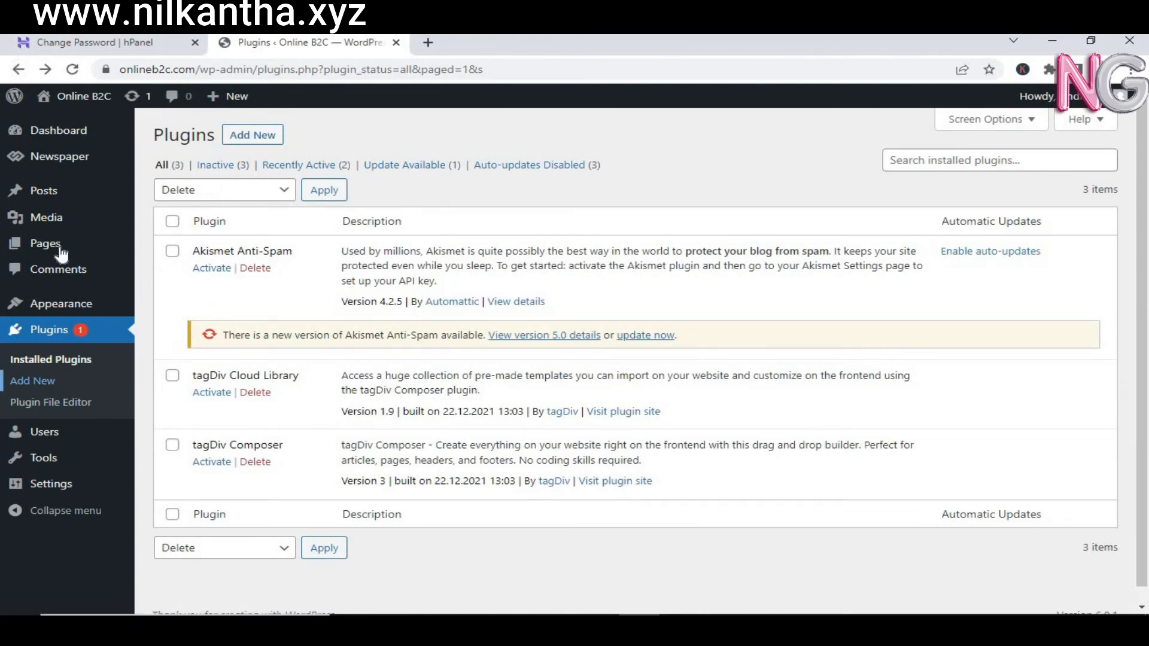
pyautogui.moveTo(62, 253)
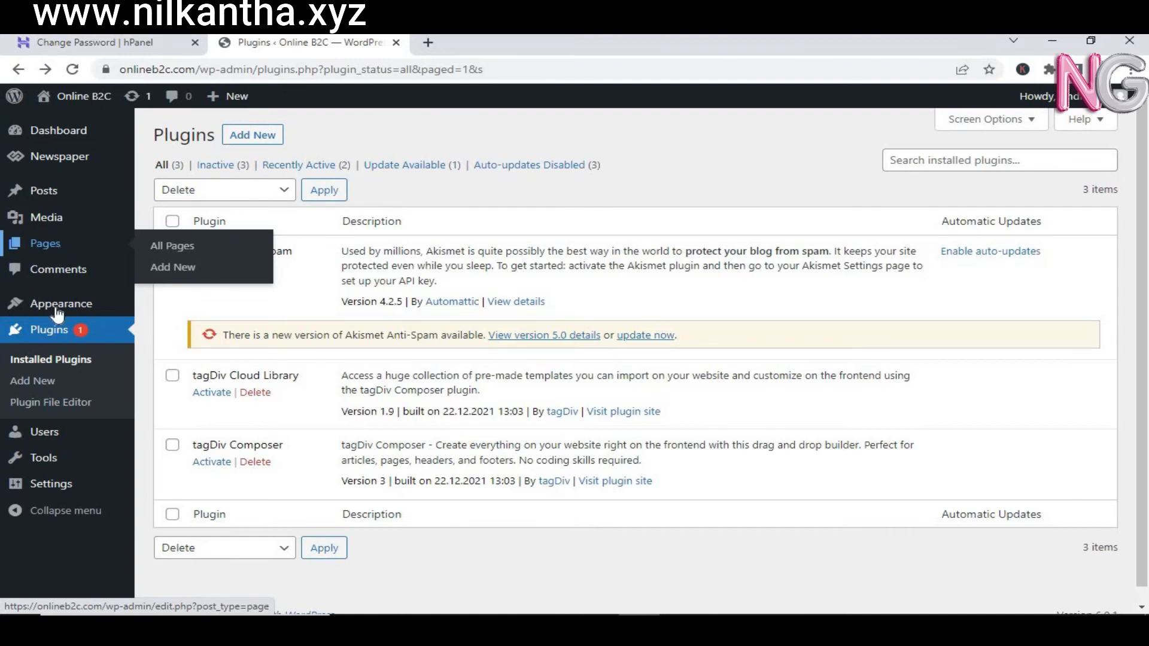
pyautogui.moveTo(54, 484)
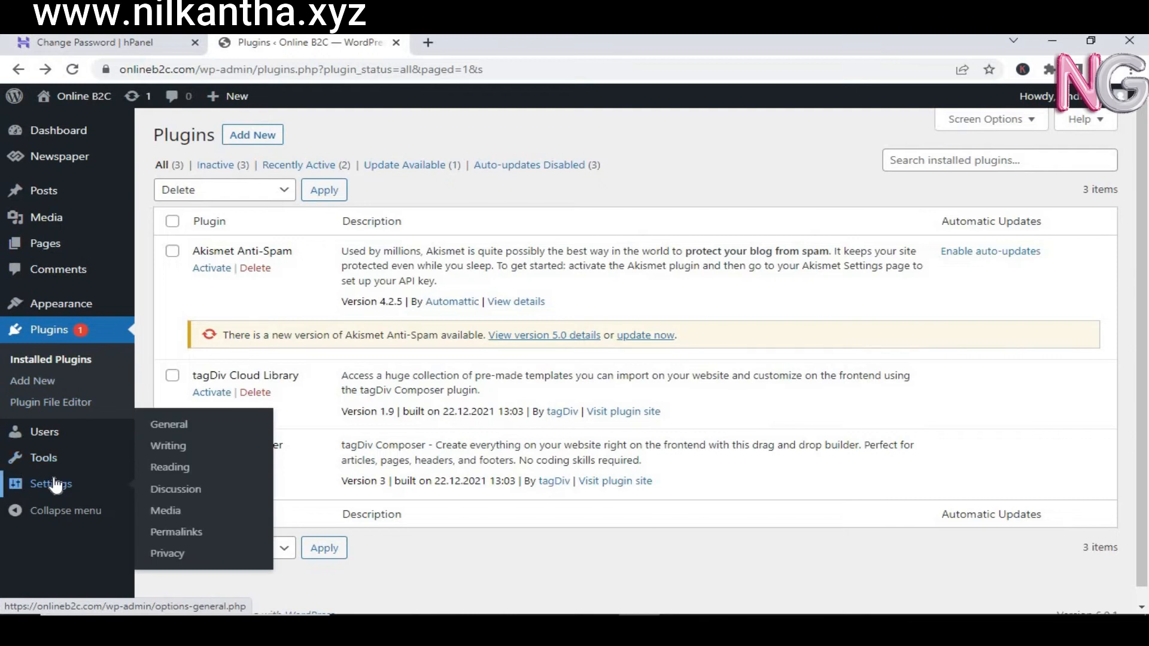
# Step: Open the admin account's profile from the Users list
pyautogui.click(53, 436)
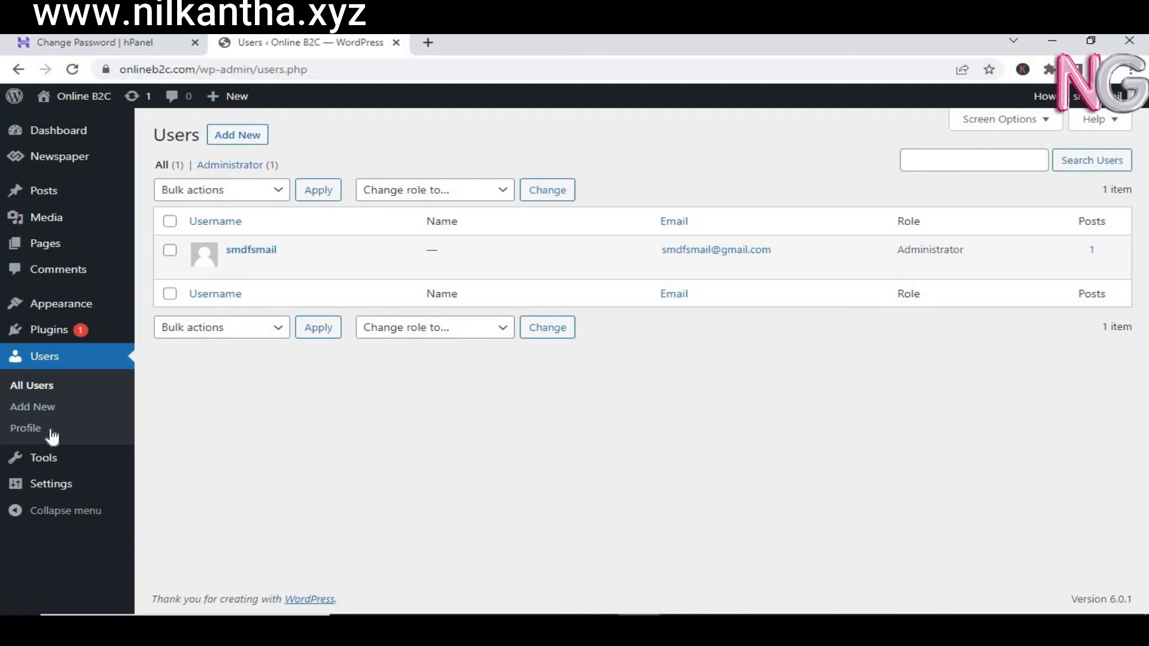
pyautogui.click(239, 267)
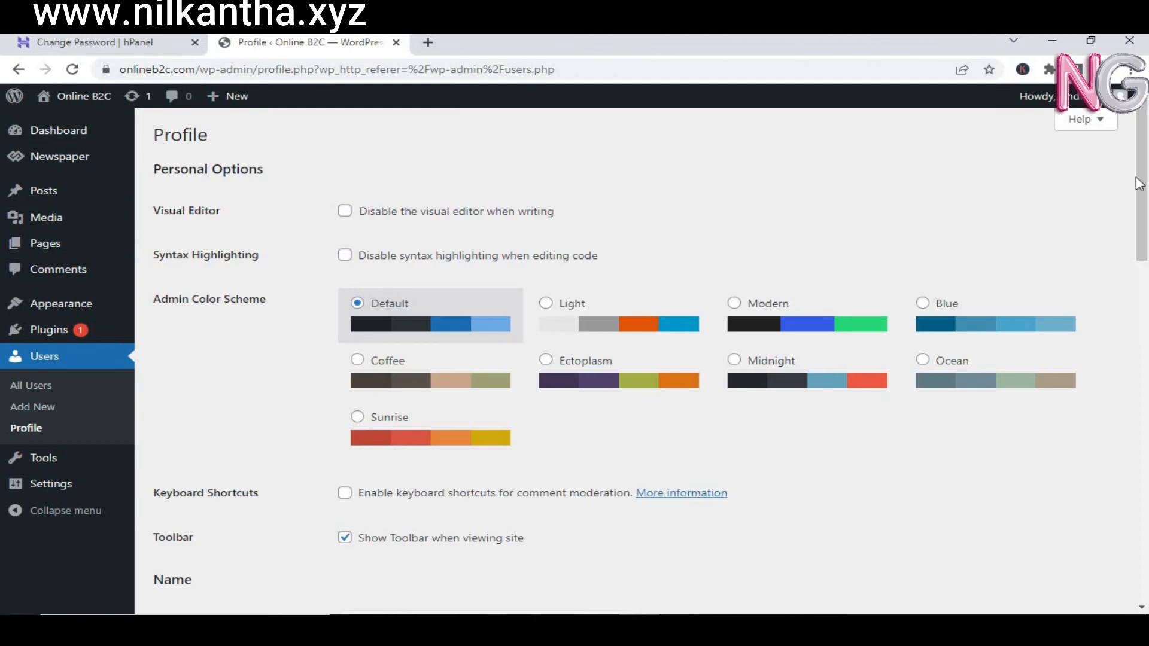
pyautogui.moveTo(1143, 168); pyautogui.dragTo(1144, 541)
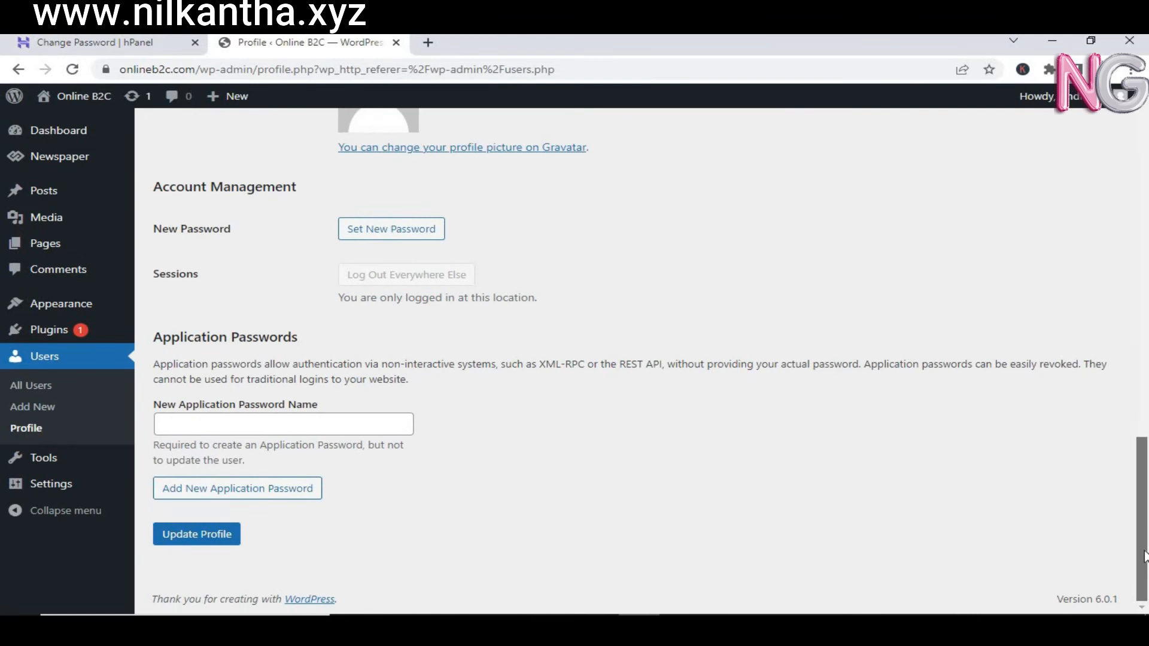
# Step: Replace the generated password with a new strong password of your own
pyautogui.click(421, 240)
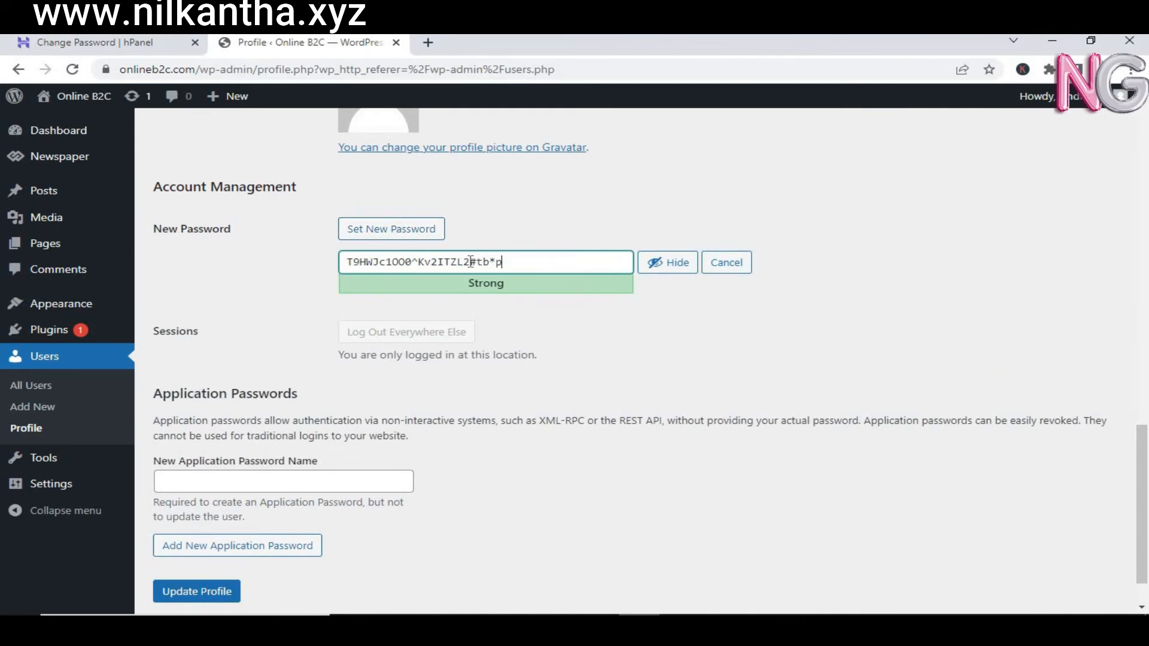
pyautogui.moveTo(503, 262); pyautogui.dragTo(333, 276)
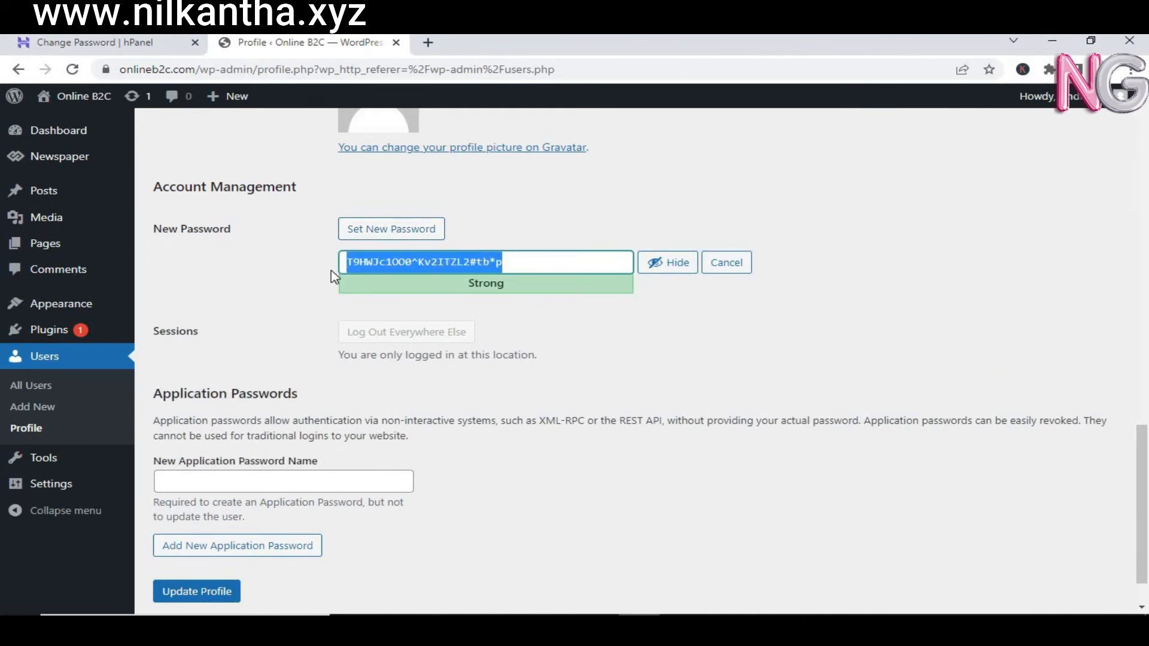
pyautogui.write('A')
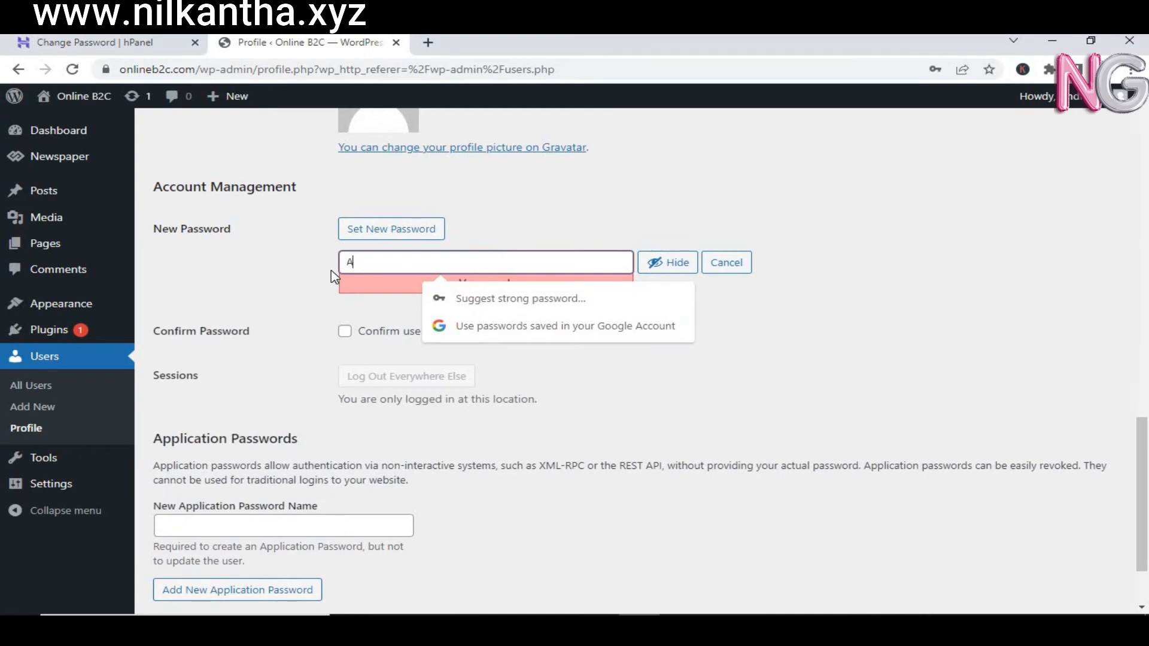
pyautogui.press('BackSpace')
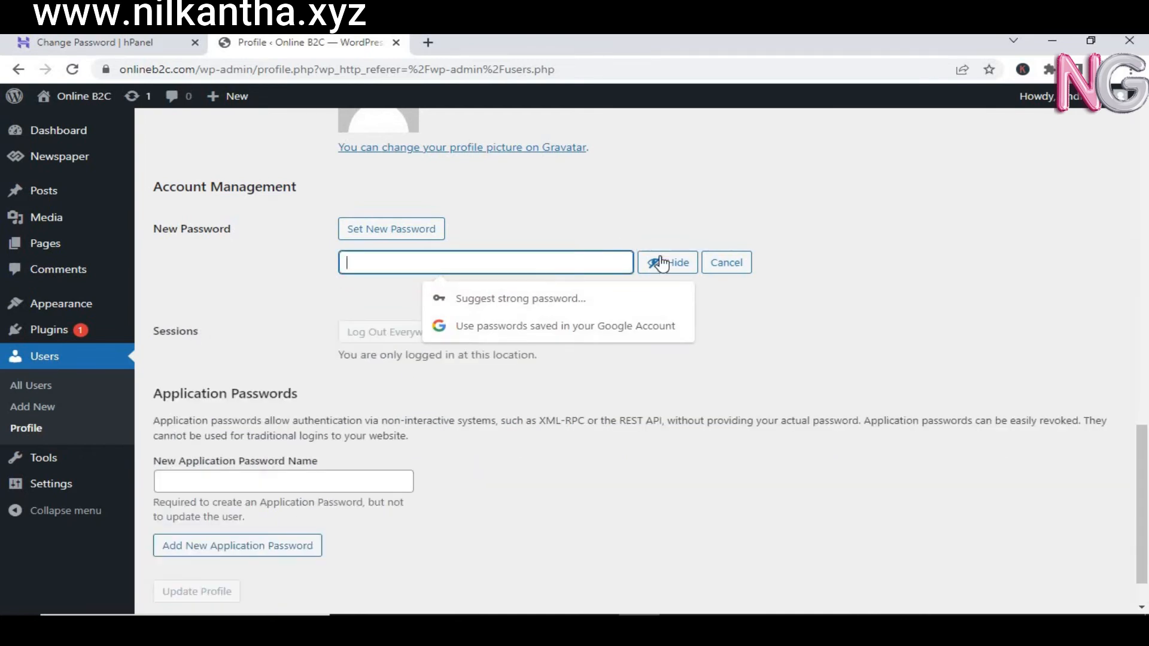
pyautogui.click(661, 263)
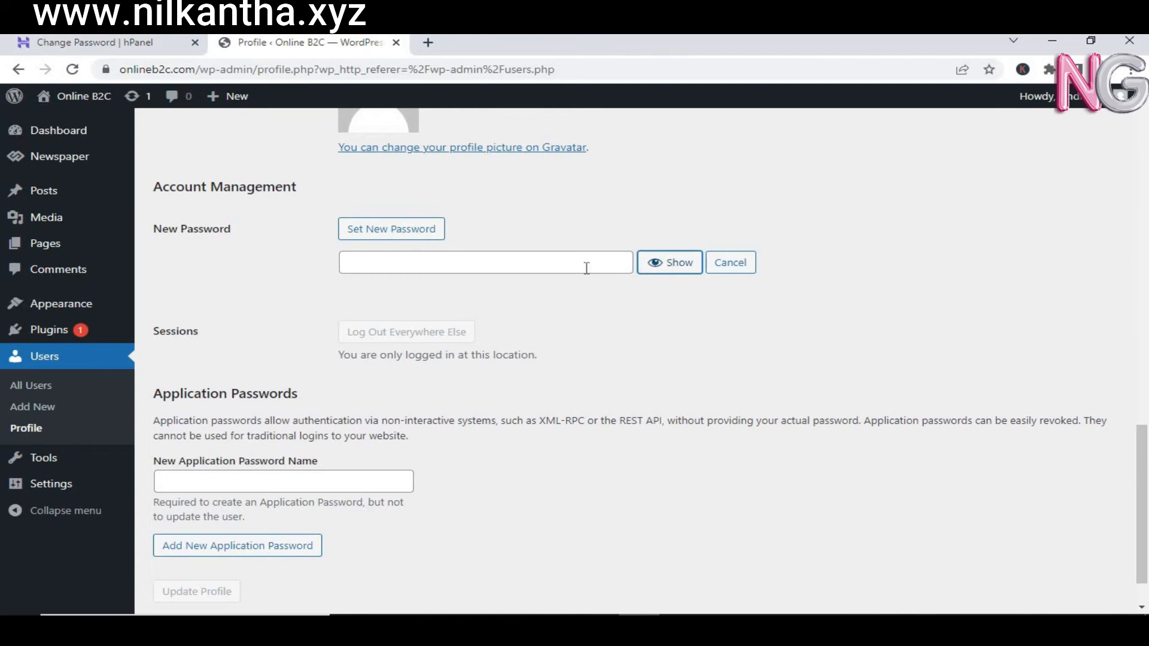
pyautogui.click(530, 267)
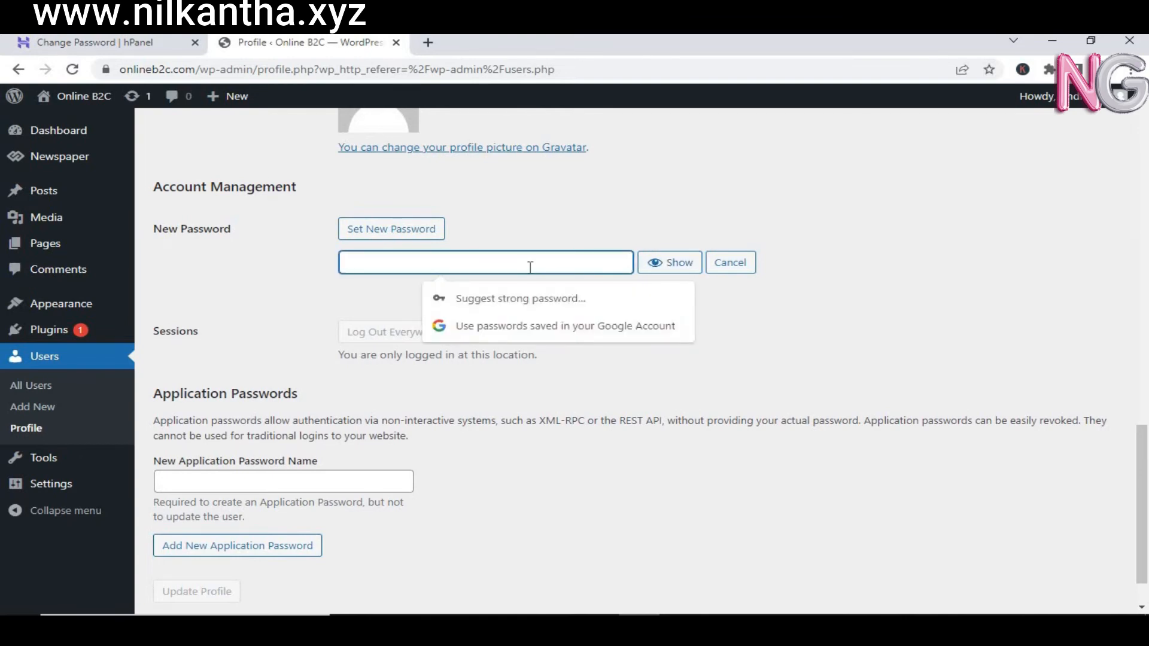
pyautogui.write('a')
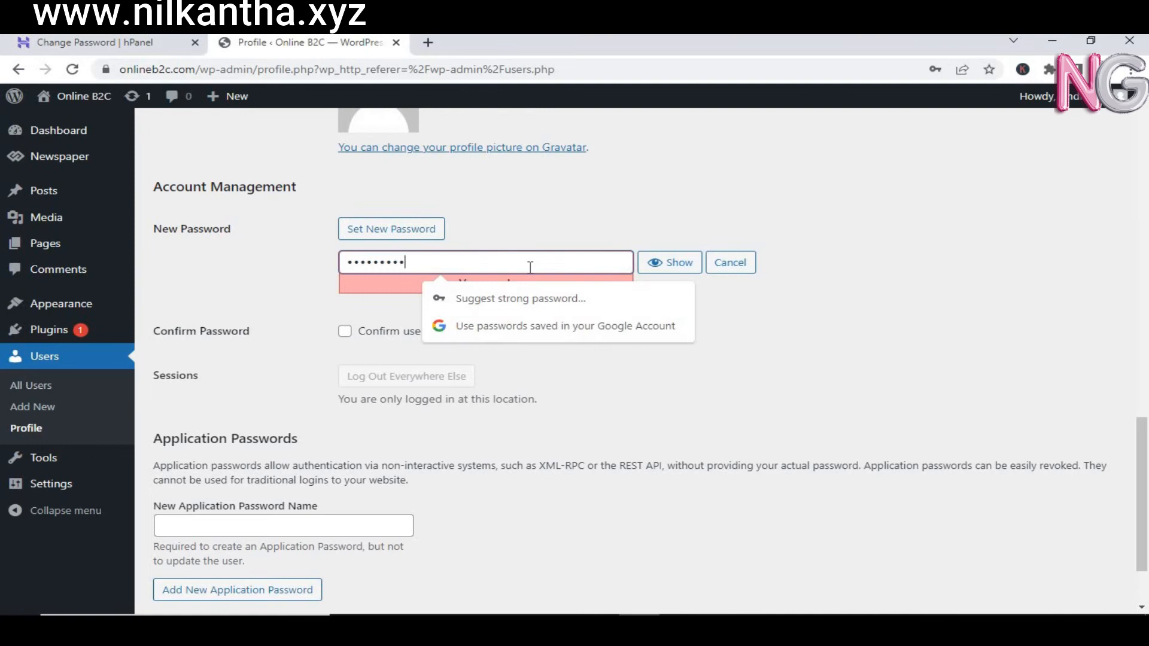
pyautogui.write('a')
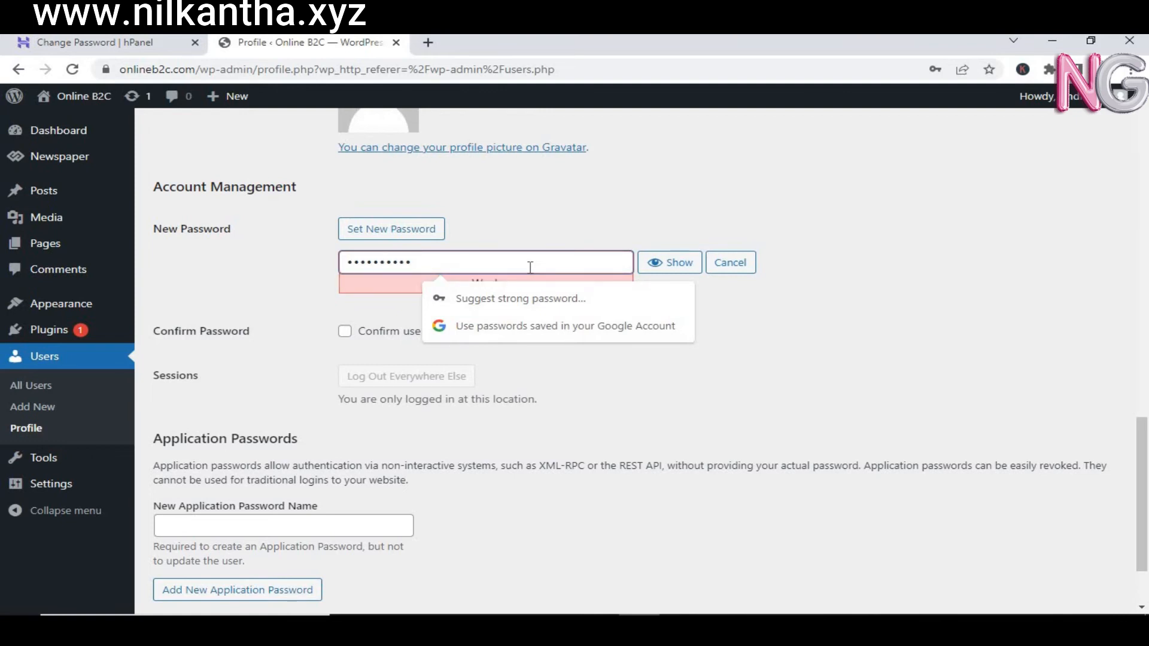
pyautogui.click(790, 320)
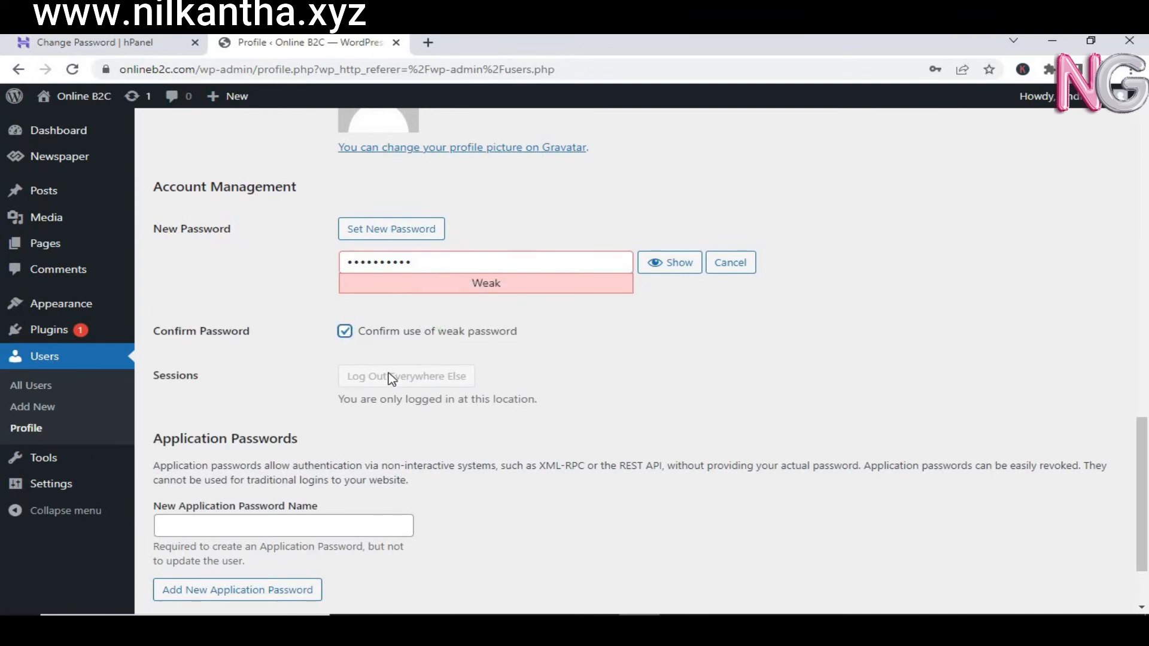
pyautogui.moveTo(425, 262); pyautogui.dragTo(338, 268)
pyautogui.write('1')
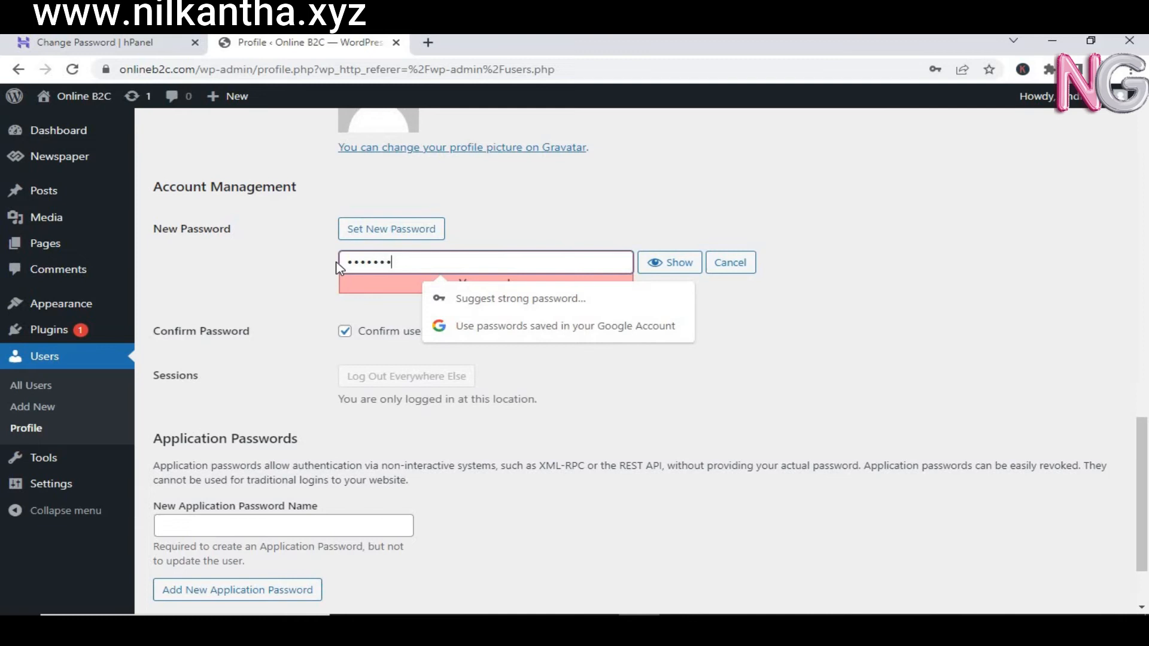
pyautogui.write('•••••••')
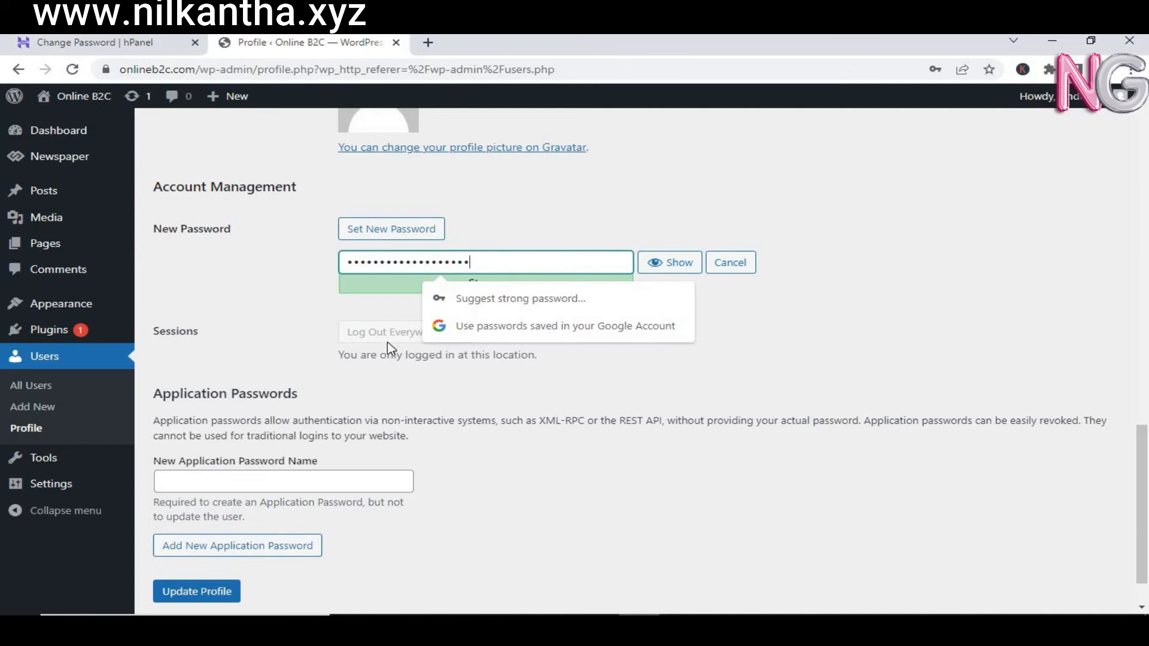
pyautogui.click(316, 359)
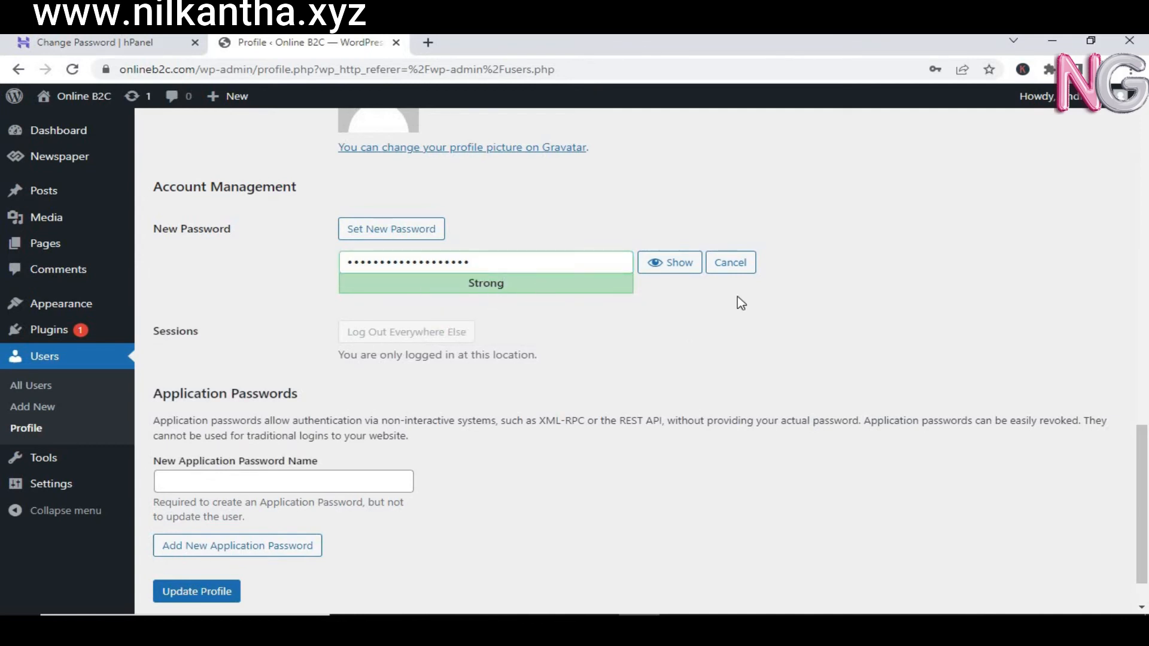
# Step: Save the profile with Update Profile and note the pending e-mail confirmation notice
pyautogui.click(332, 485)
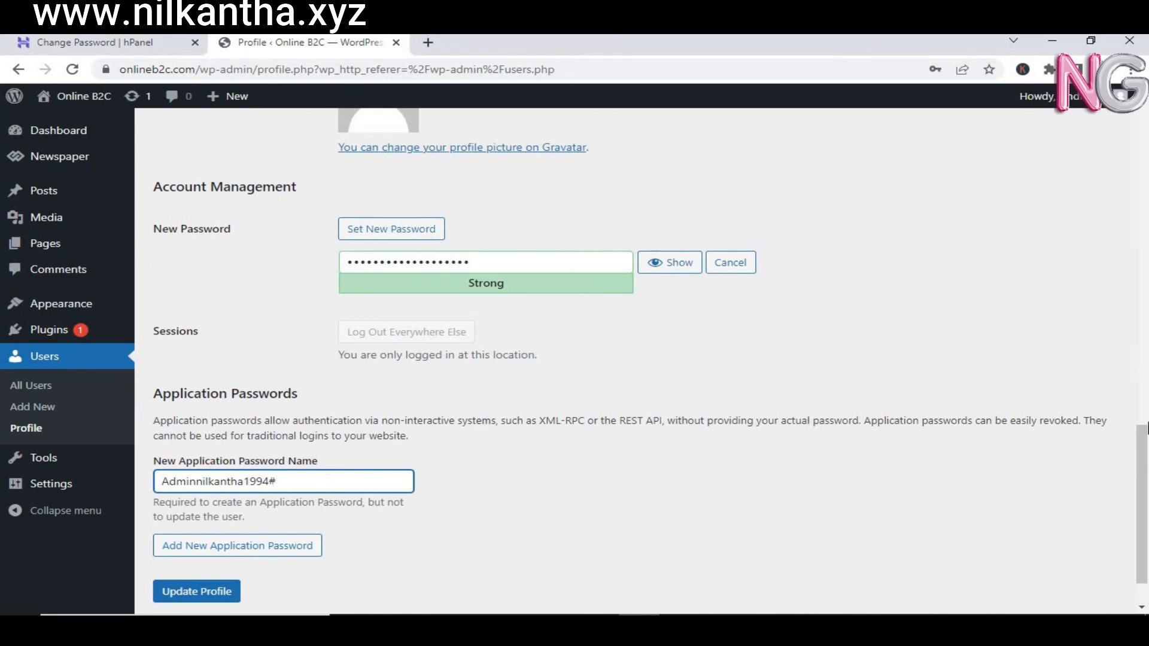
pyautogui.scroll(-1, 539, 524)
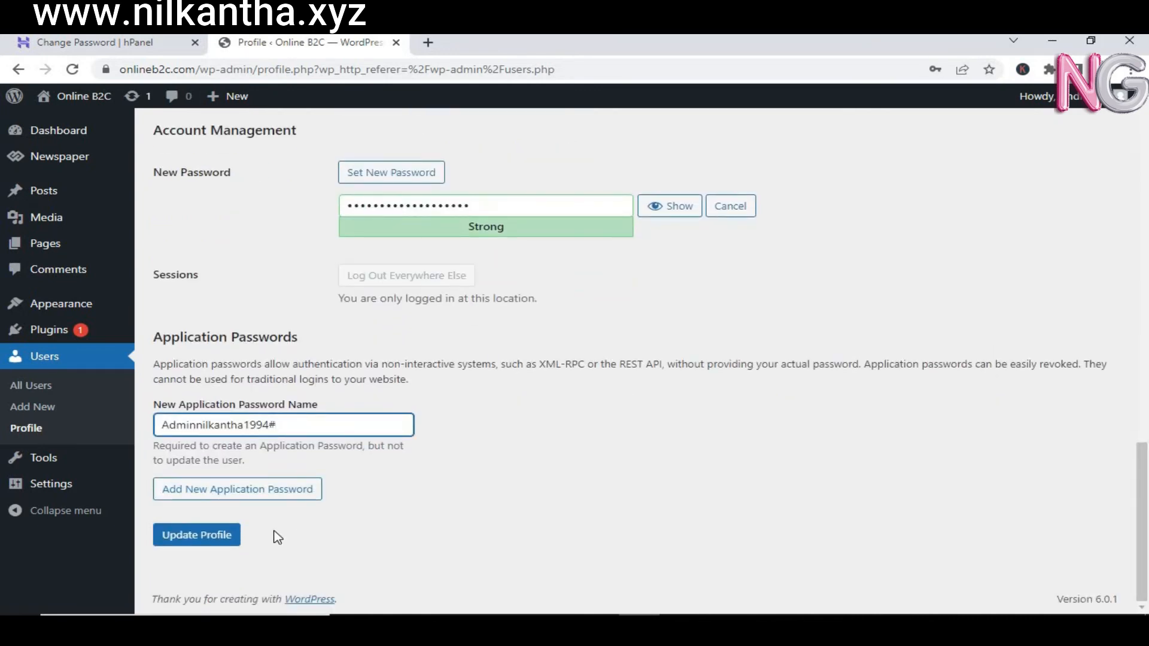
pyautogui.click(229, 536)
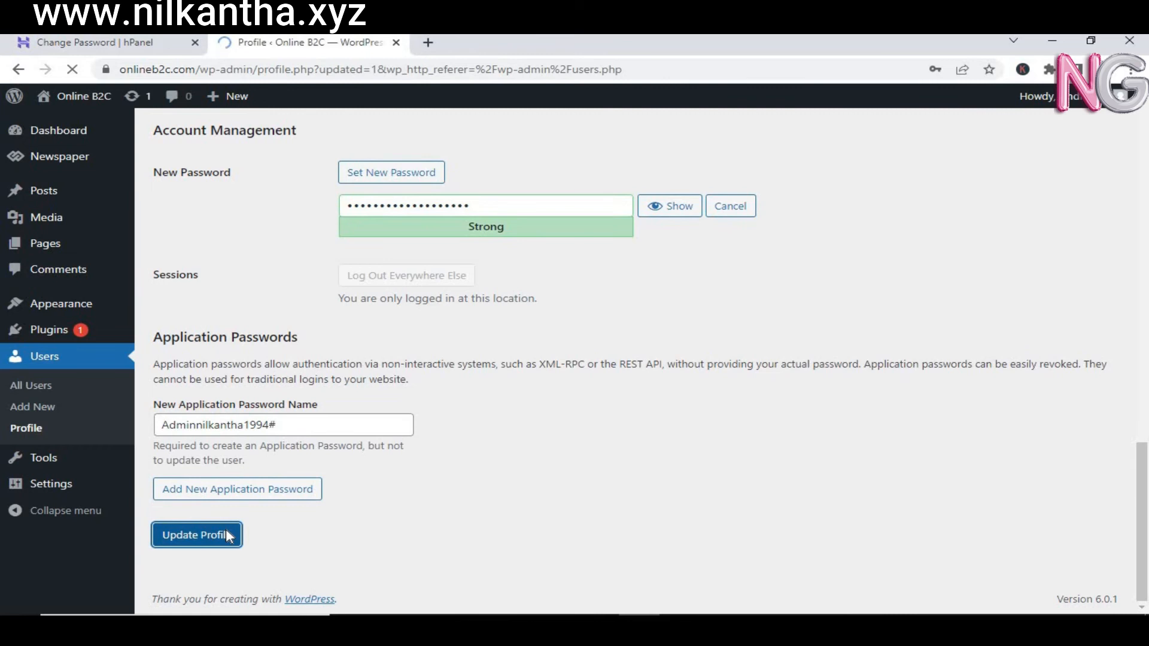
pyautogui.moveTo(168, 167); pyautogui.dragTo(764, 162)
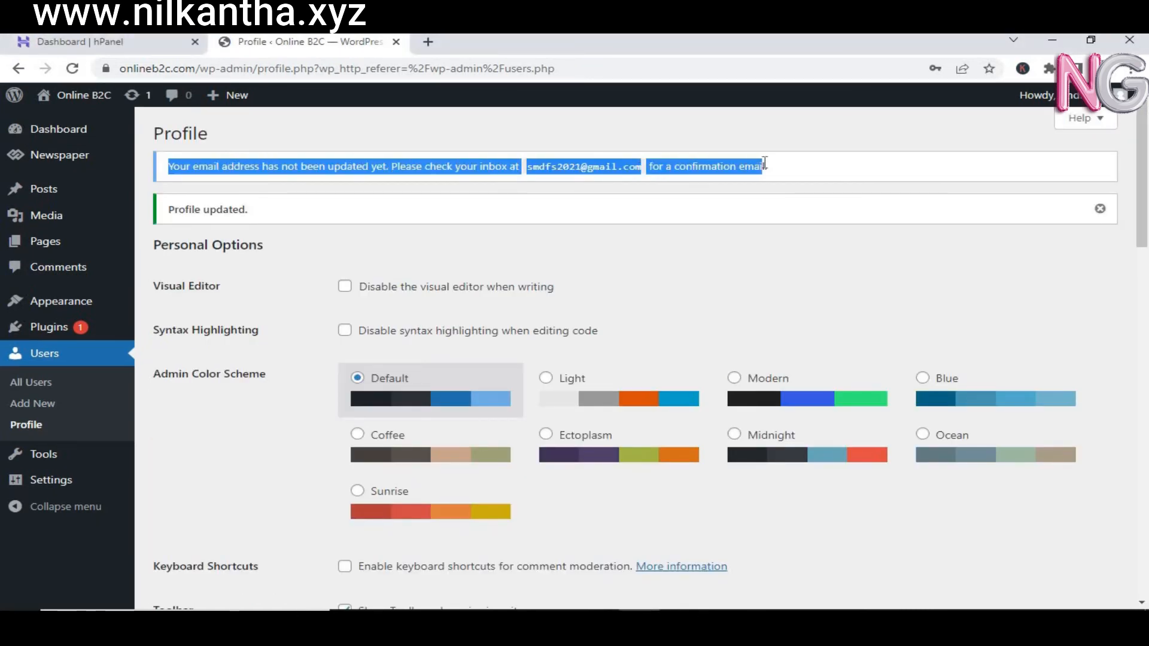
# Step: In the other Google account's Gmail, read the [Online B2C] Email Change Request, then return to Profile
pyautogui.click(428, 42)
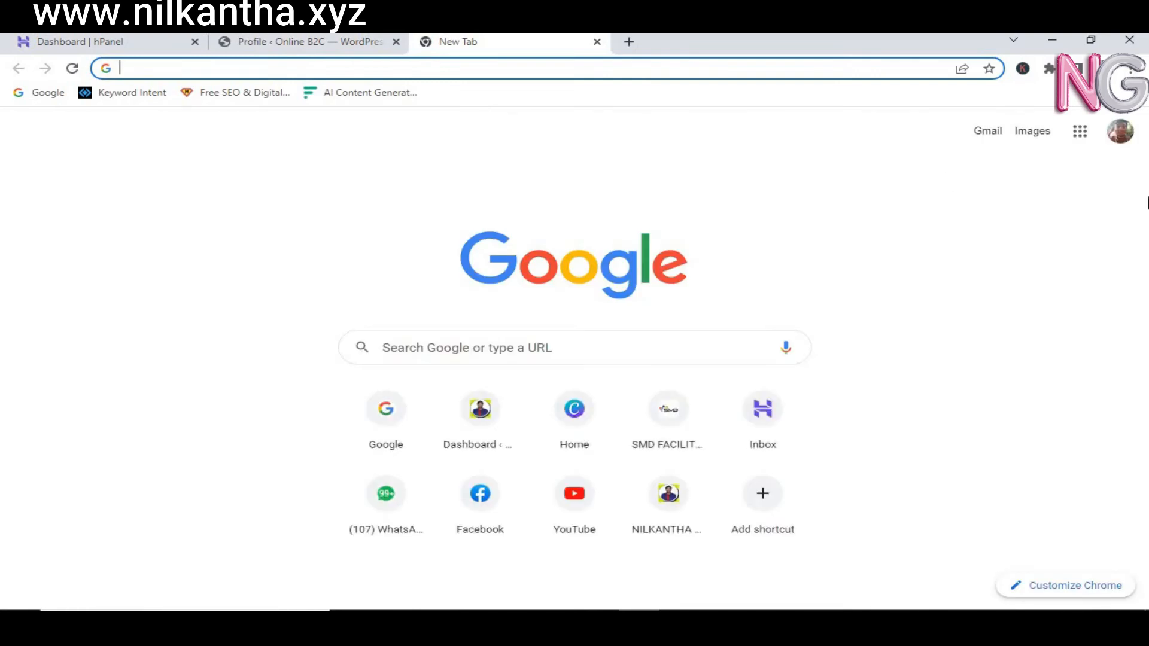
pyautogui.click(1118, 135)
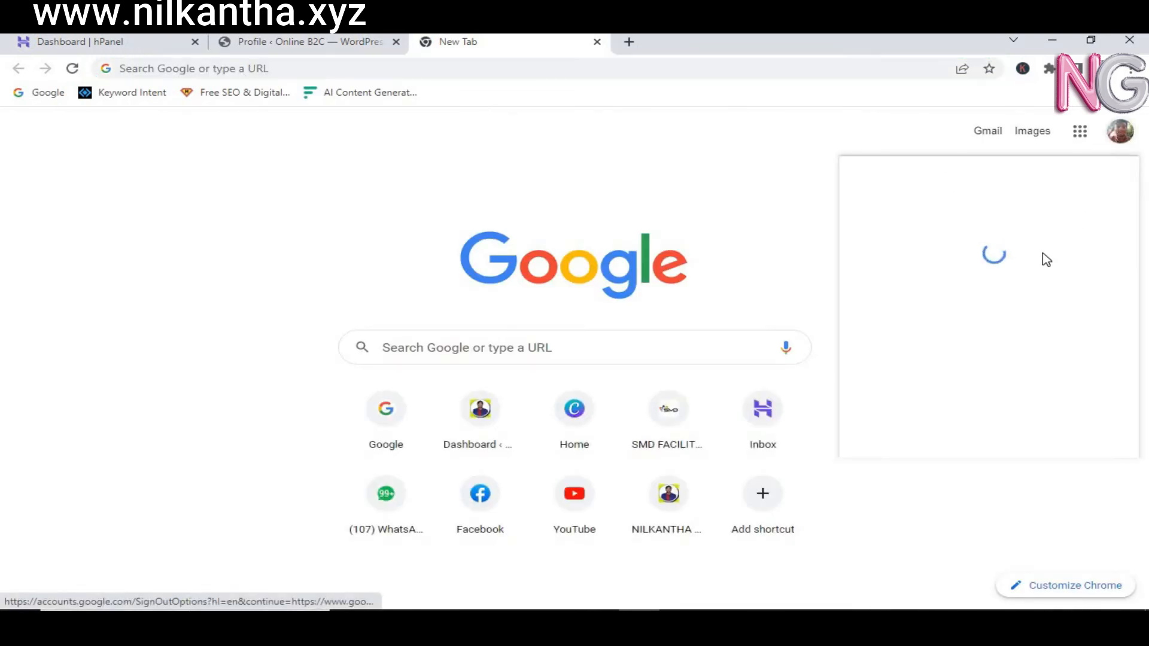
pyautogui.click(946, 359)
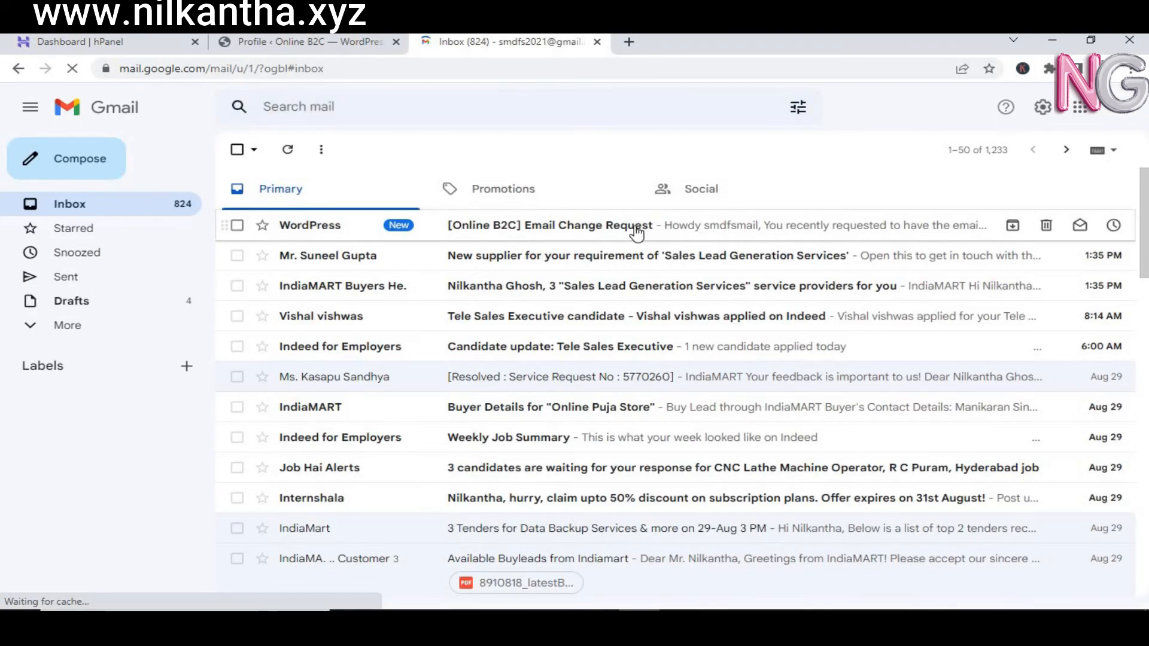
pyautogui.click(636, 233)
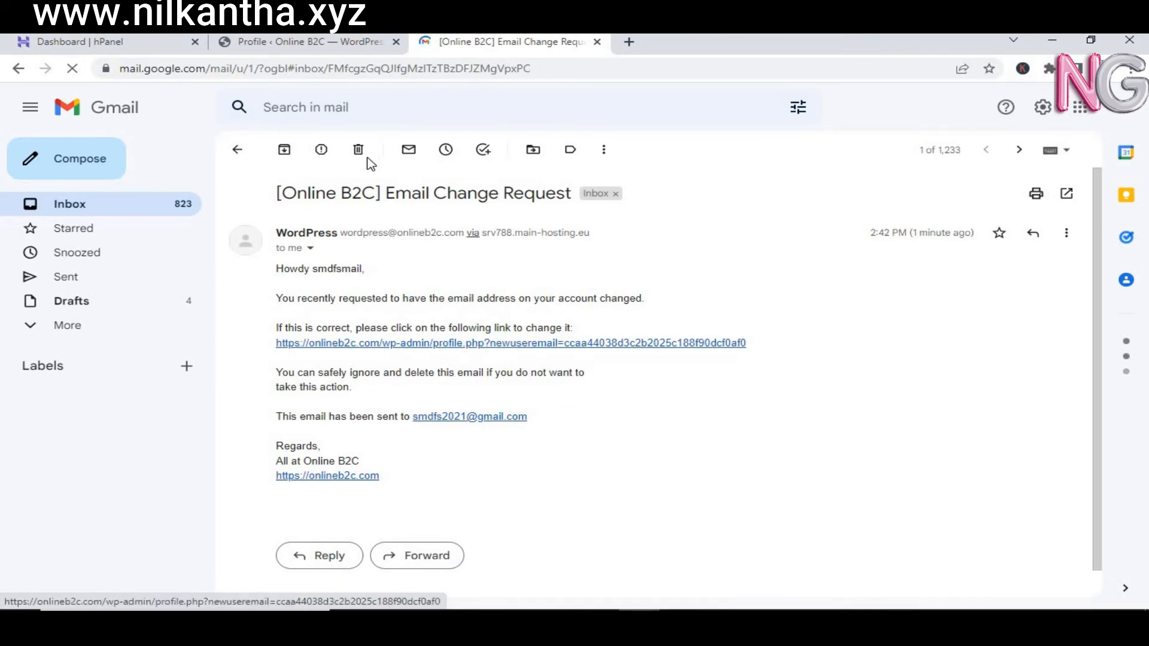
pyautogui.click(308, 41)
# Step: Log out of the WordPress admin from the profile page
pyautogui.moveTo(1038, 95)
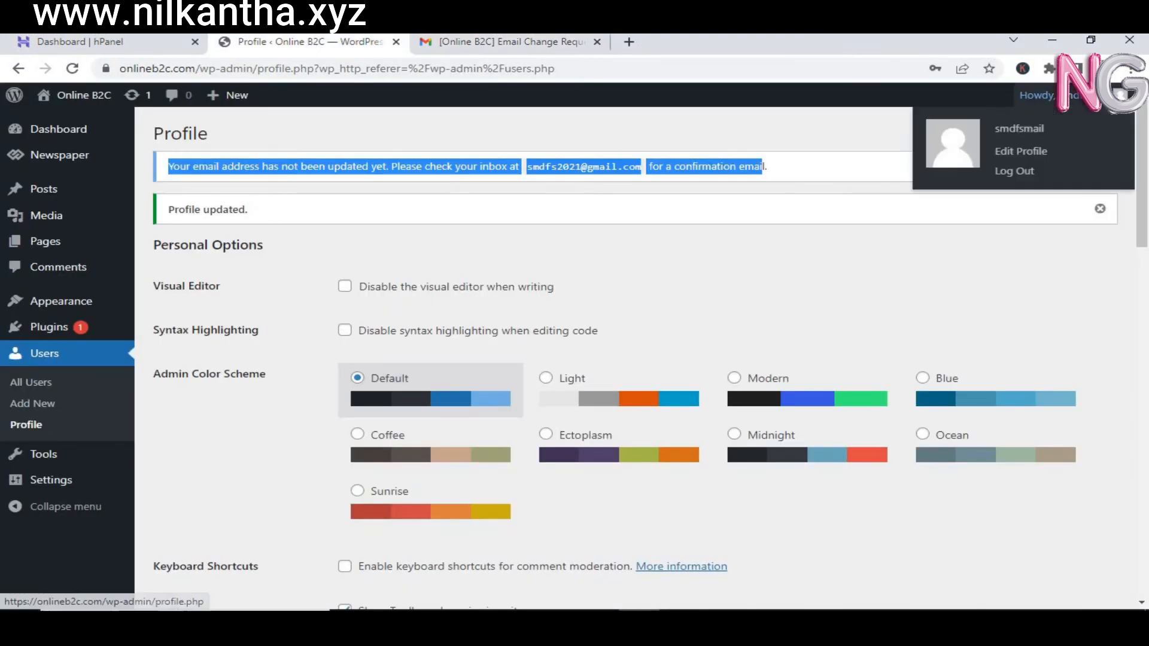
pyautogui.click(1090, 97)
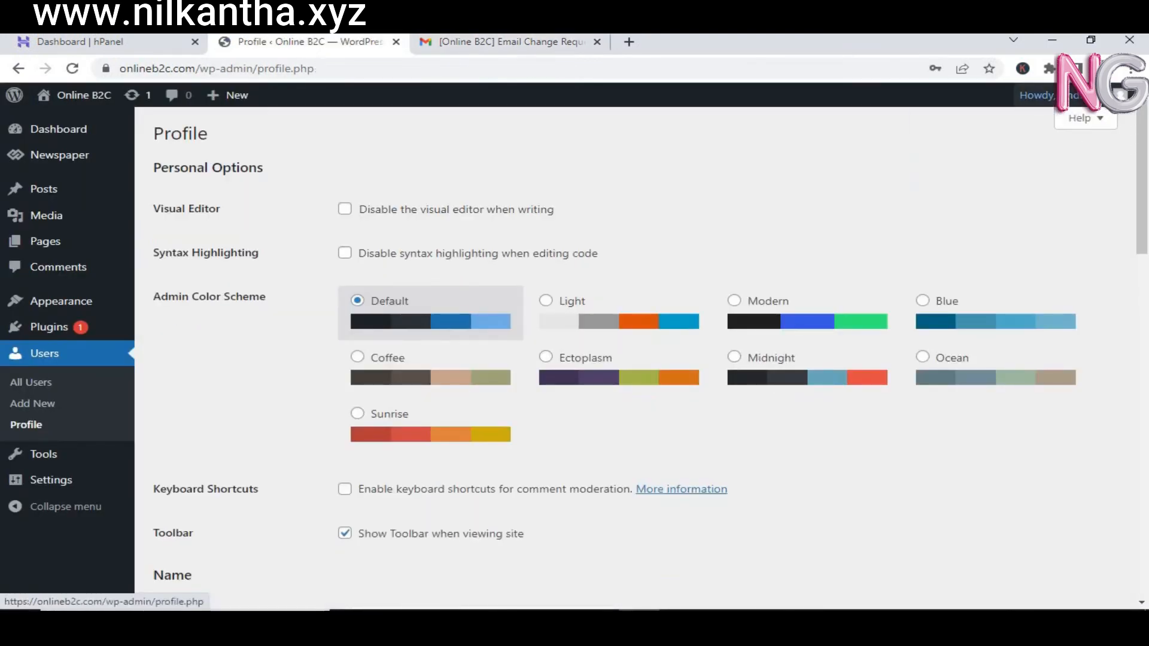
pyautogui.click(1022, 172)
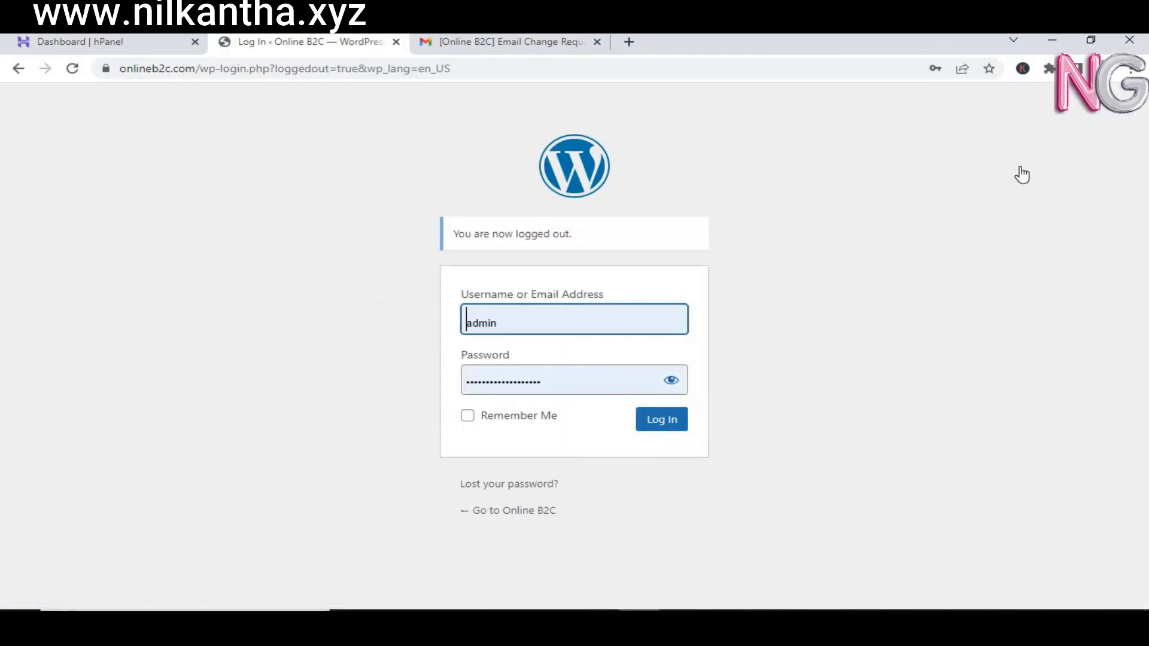
# Step: Sign back in as smdfsmail, save the login in Chrome, and close the Gmail tab
pyautogui.moveTo(536, 328); pyautogui.dragTo(450, 328)
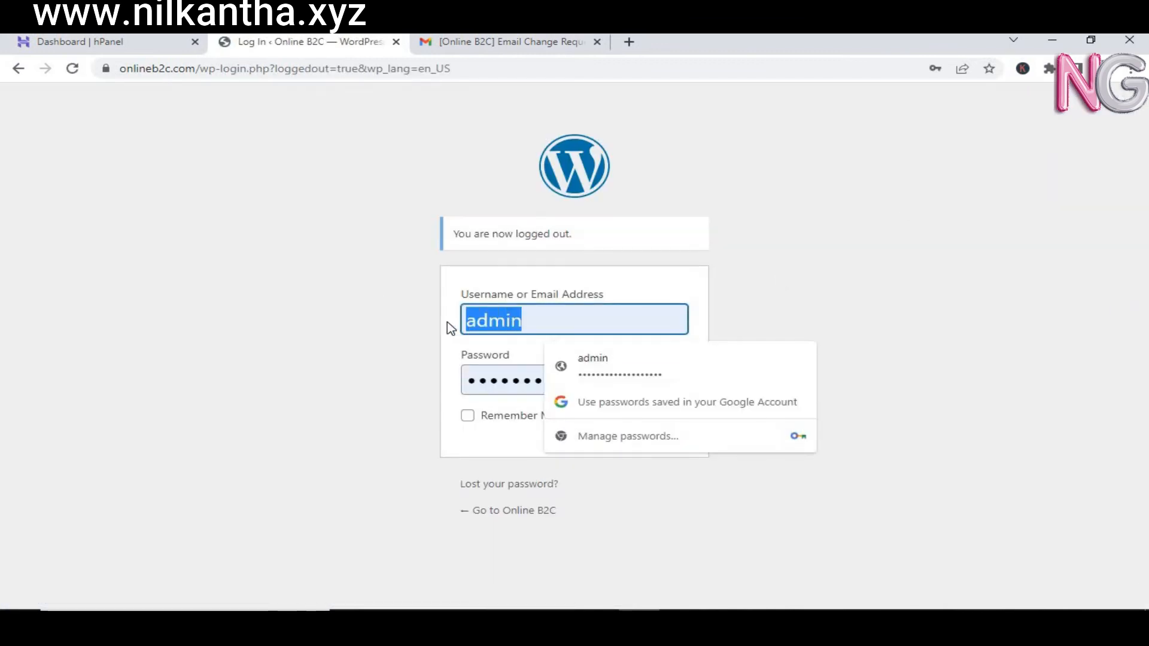
pyautogui.write('sm')
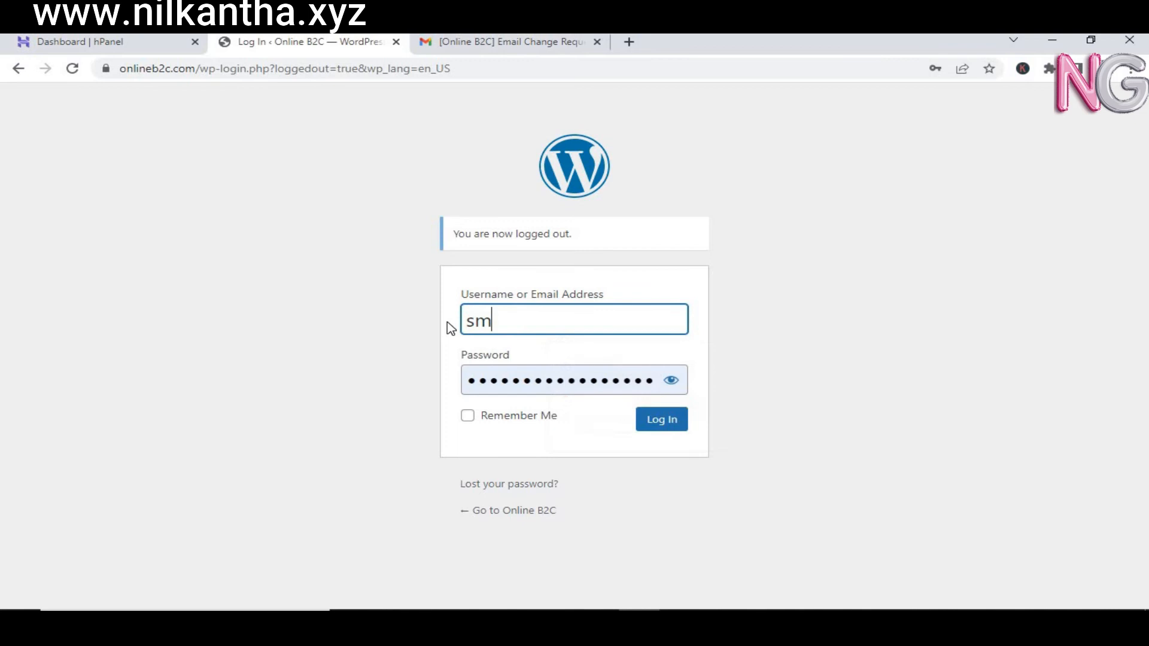
pyautogui.write('dfsmail')
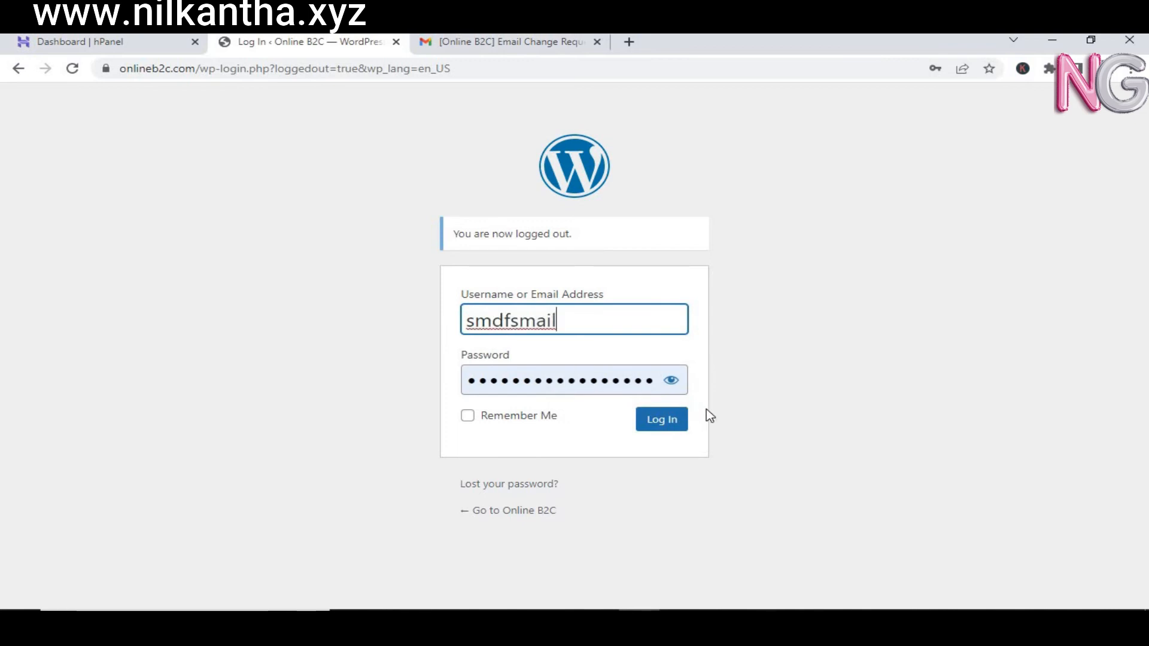
pyautogui.click(673, 419)
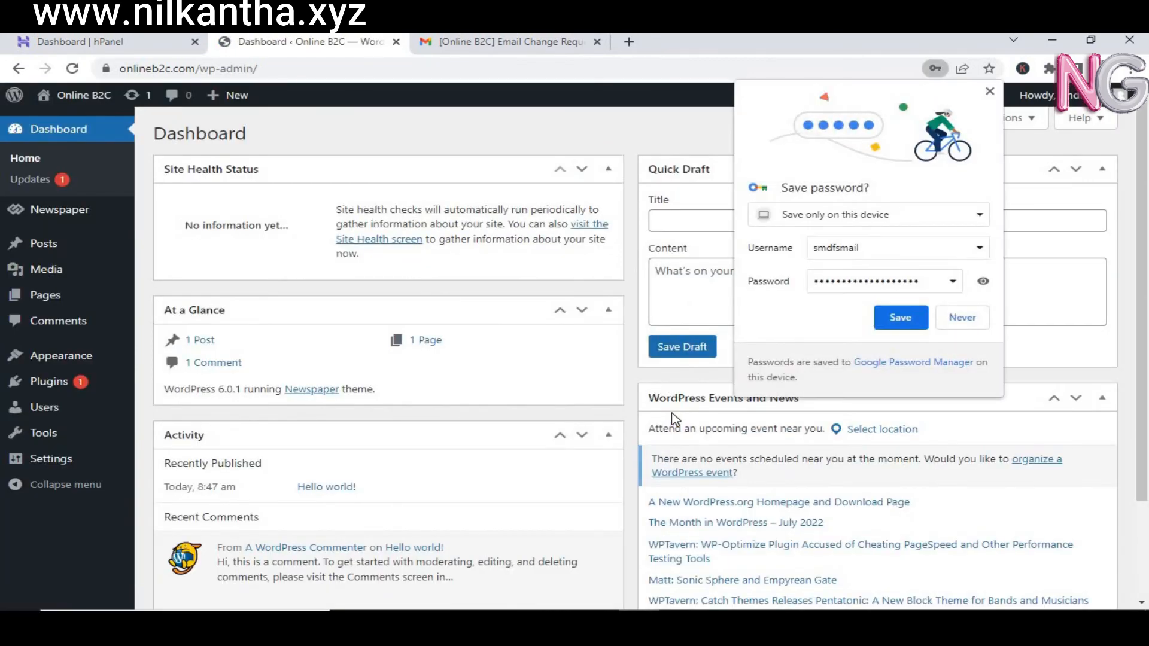
pyautogui.click(885, 317)
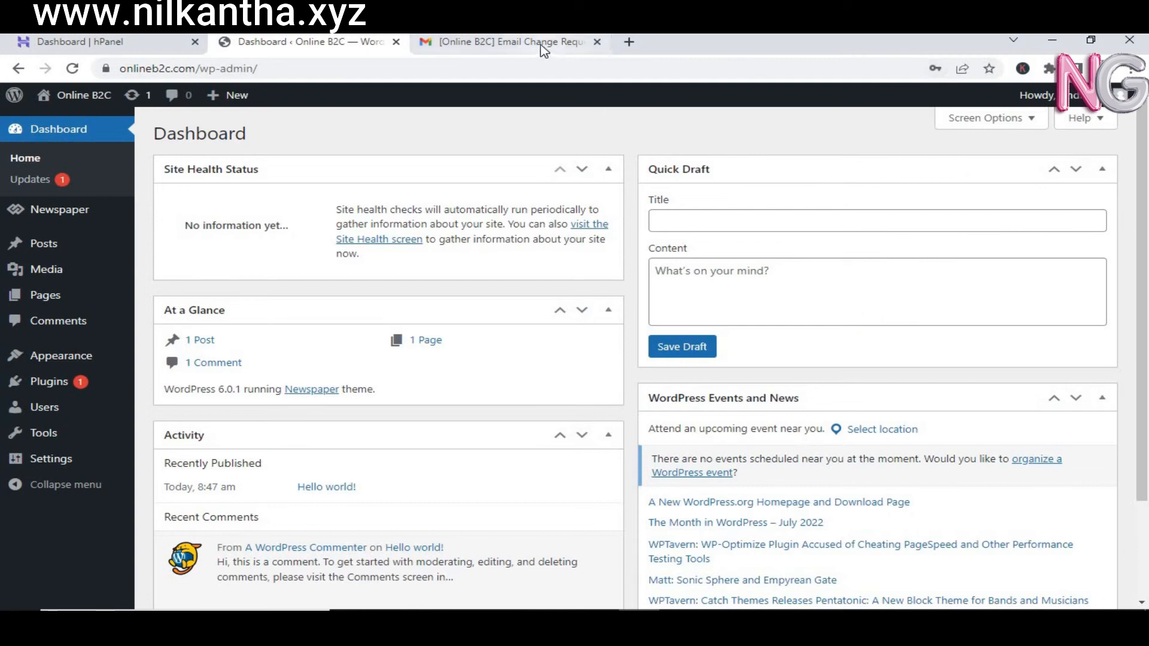
pyautogui.click(597, 42)
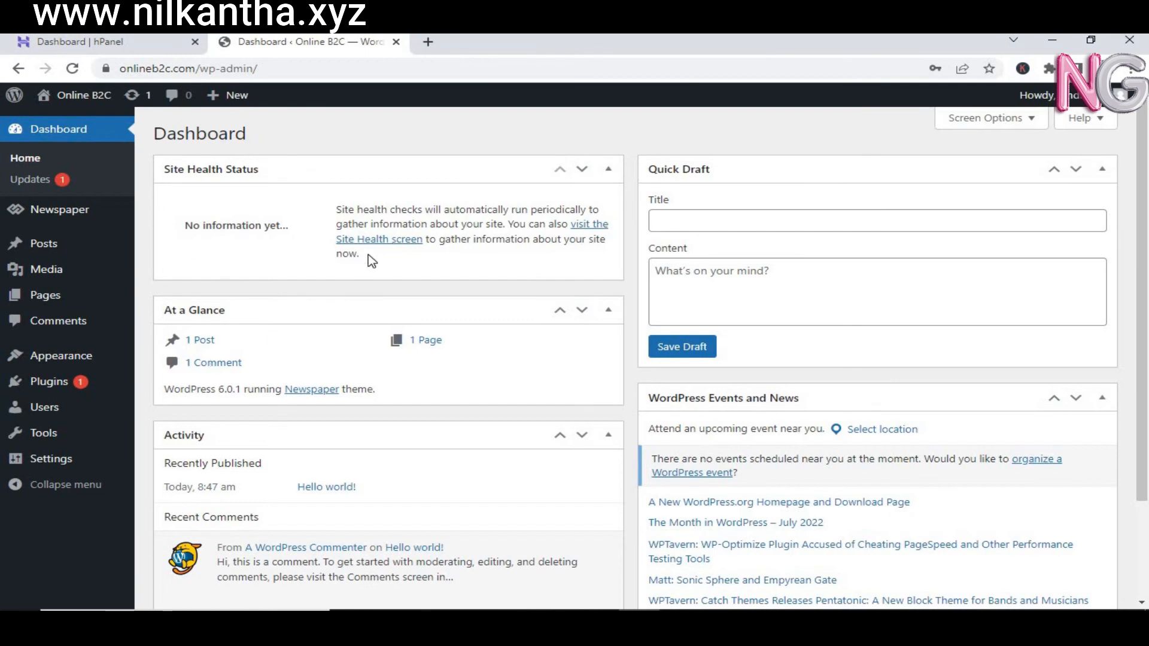
pyautogui.moveTo(1141, 183); pyautogui.dragTo(1147, 123)
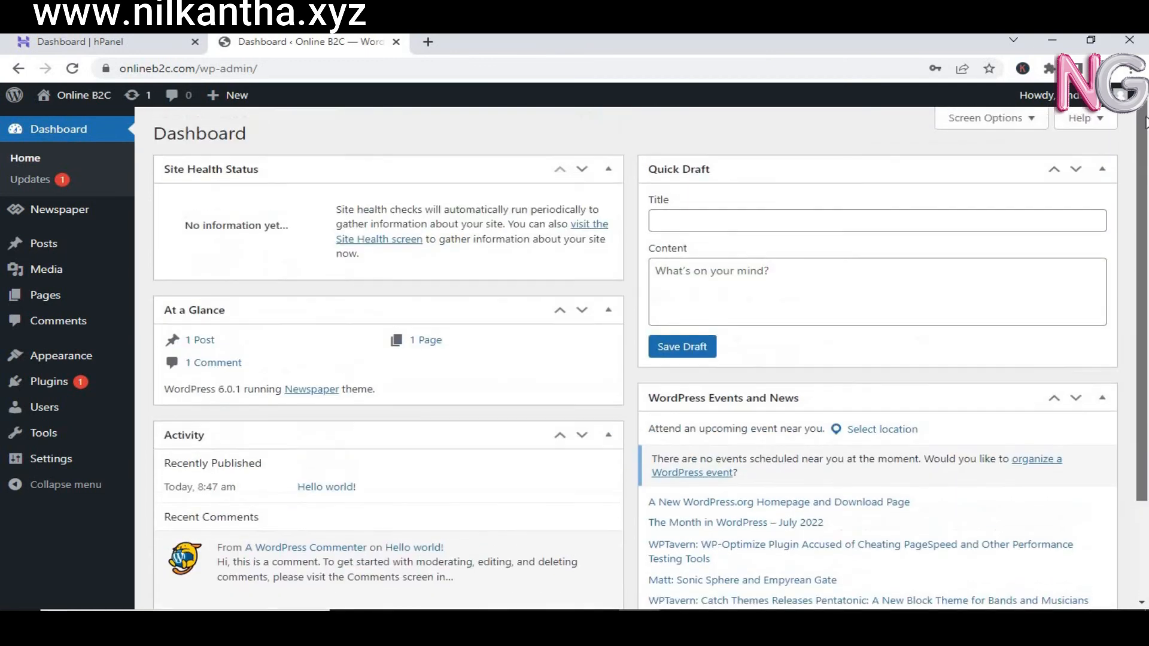
# Step: Delete the old admin user from All Users and confirm the deletion
pyautogui.click(50, 413)
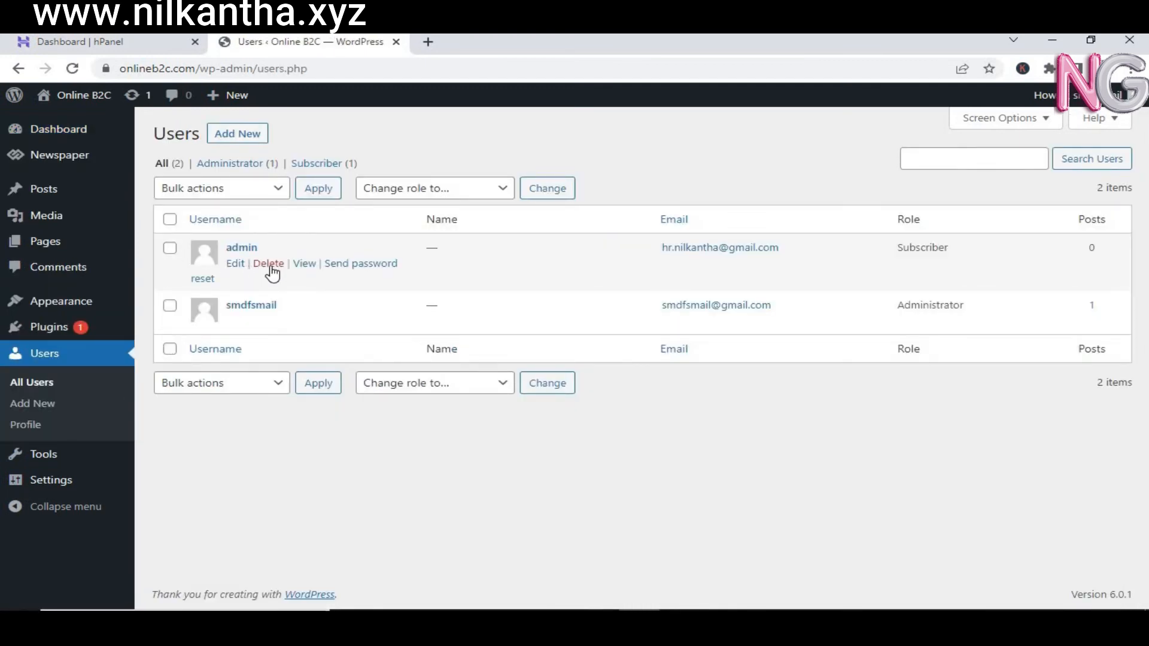
pyautogui.click(270, 267)
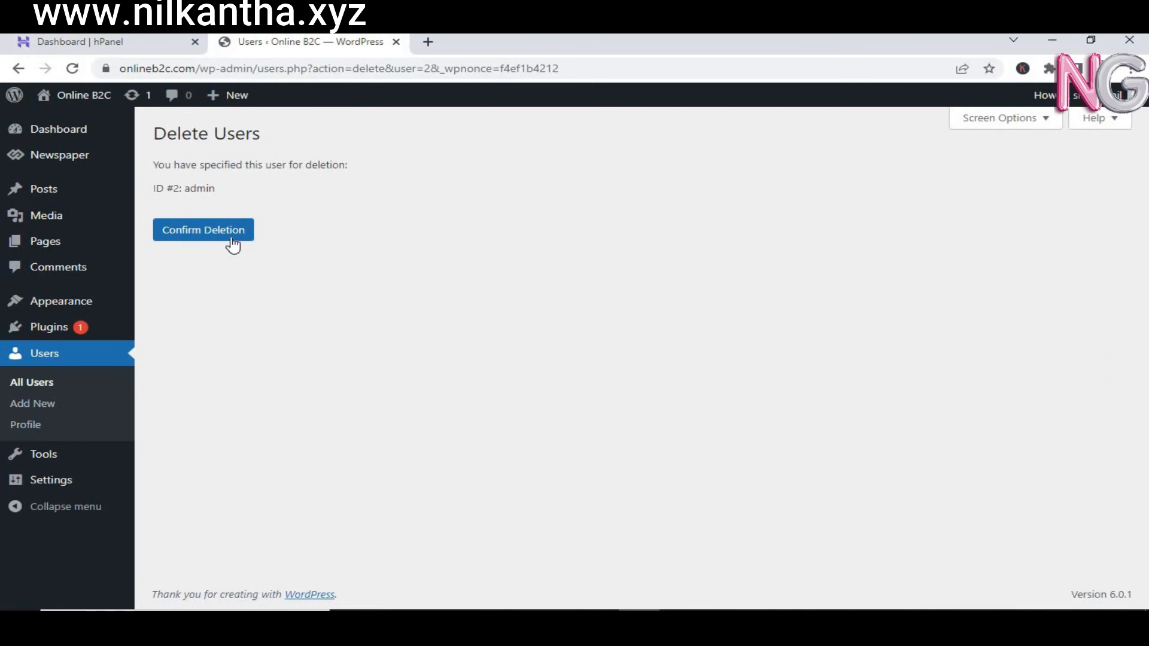
pyautogui.click(228, 241)
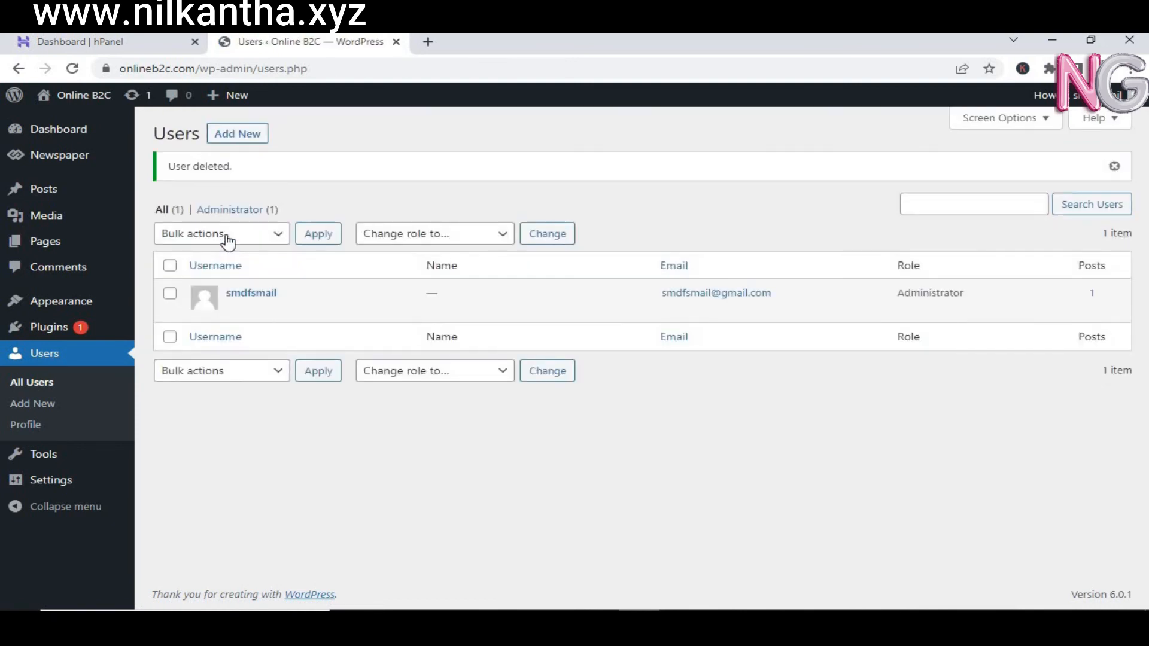
# Step: Move the sample Hello world! post to the Trash, leaving Posts empty
pyautogui.click(94, 132)
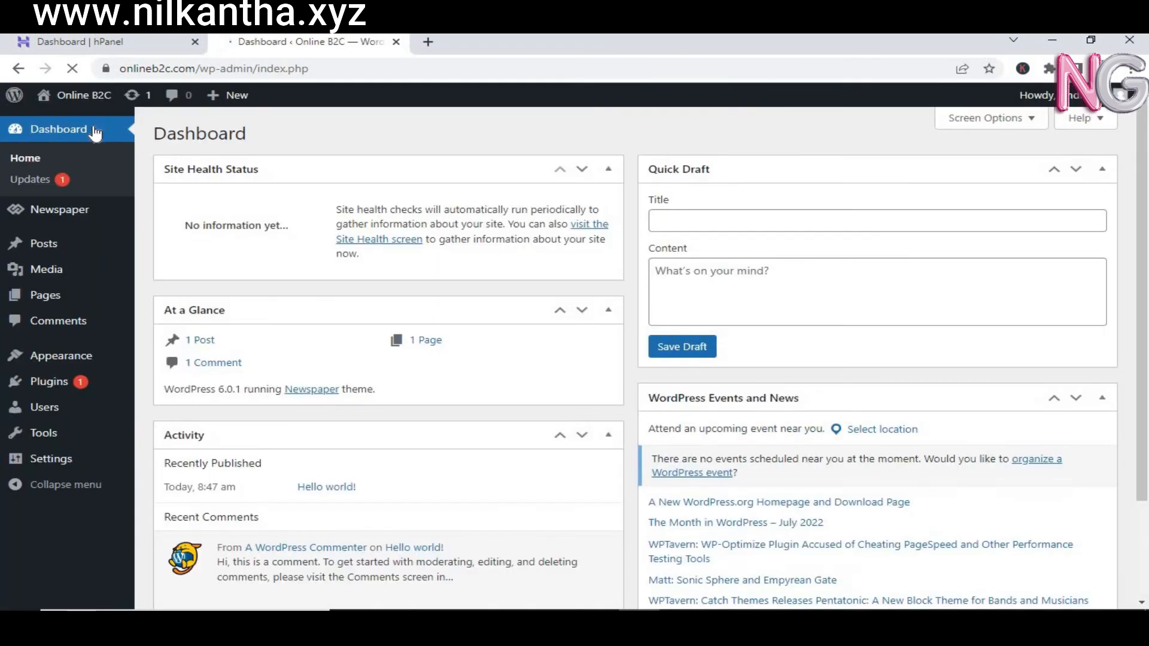
pyautogui.click(45, 240)
pyautogui.moveTo(183, 253)
pyautogui.click(286, 266)
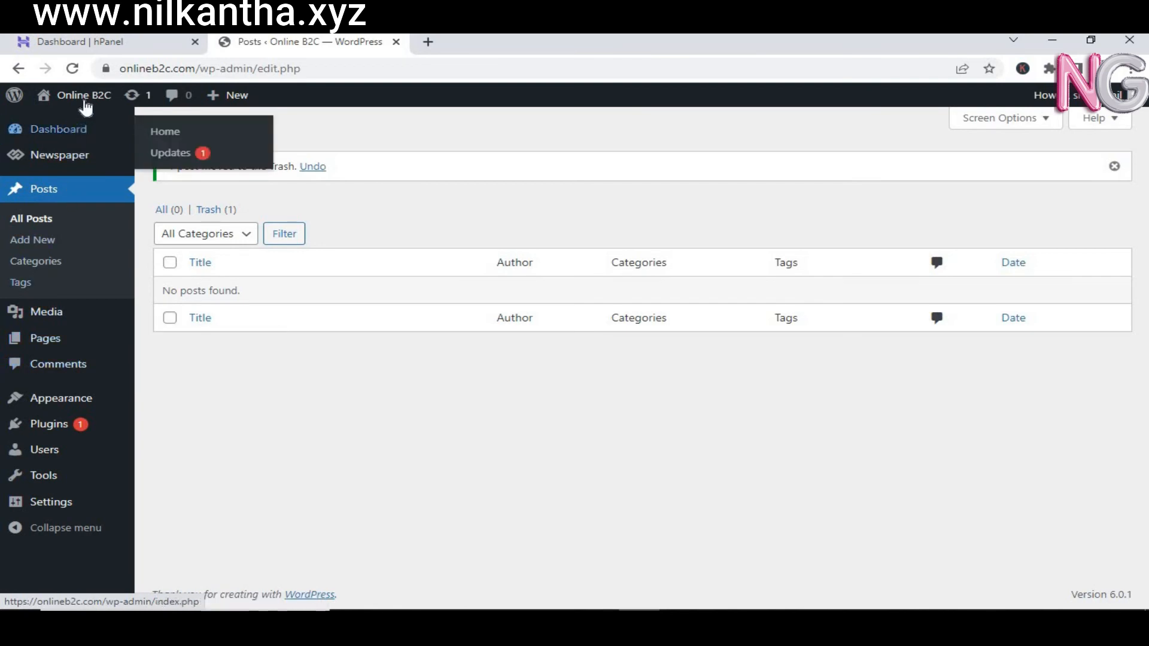
# Step: Install and activate tagDiv Composer and Cloud Library from Newspaper Welcome, then go to Prebuilt Websites
pyautogui.moveTo(86, 105)
pyautogui.moveTo(52, 156)
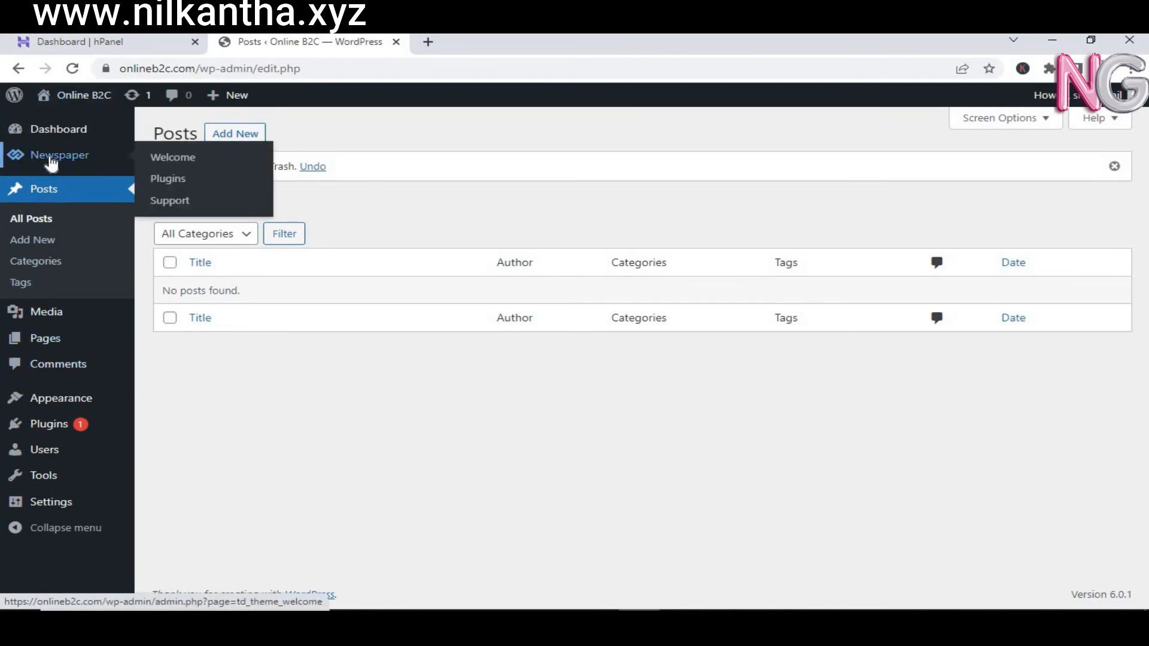
pyautogui.click(172, 157)
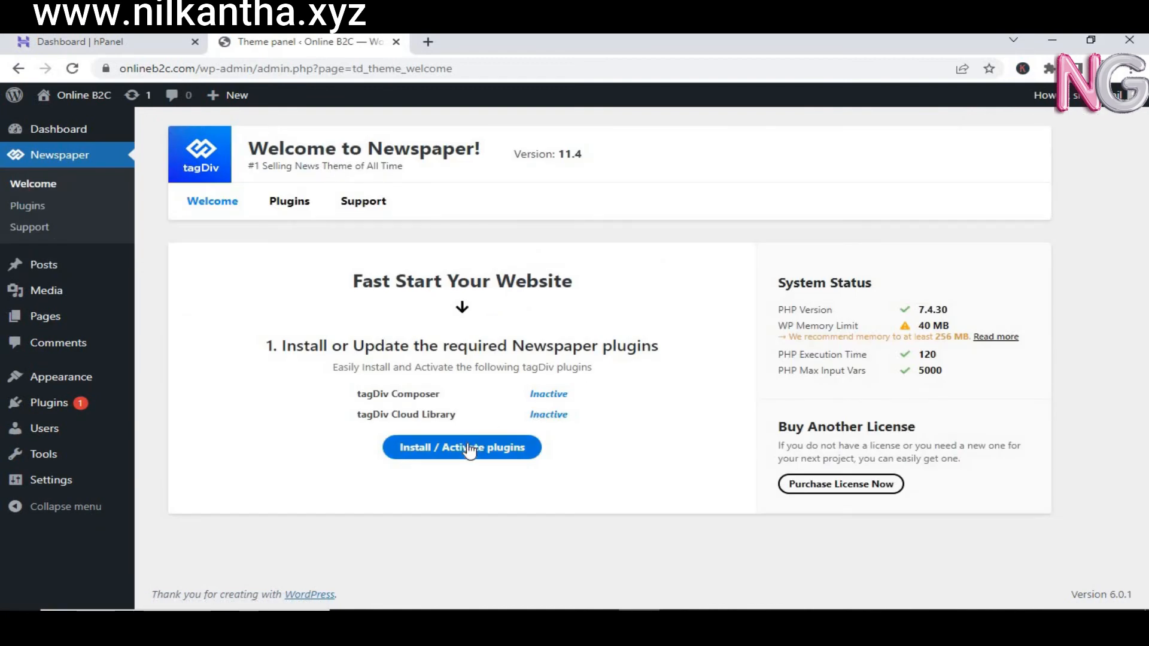
pyautogui.click(468, 445)
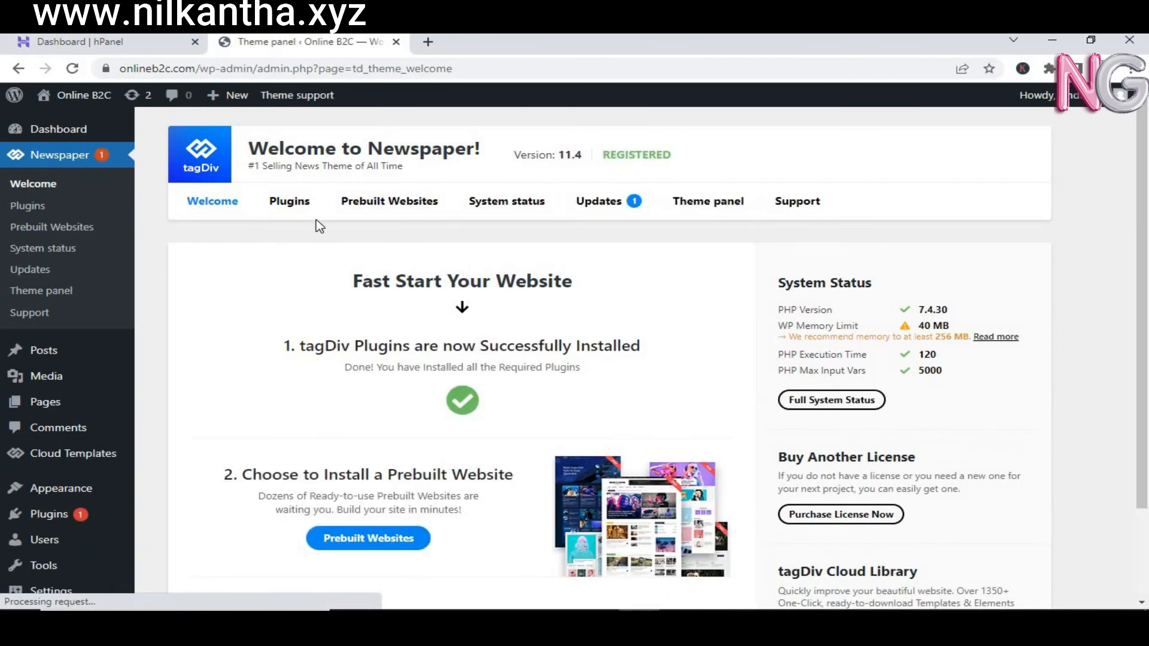
pyautogui.click(375, 202)
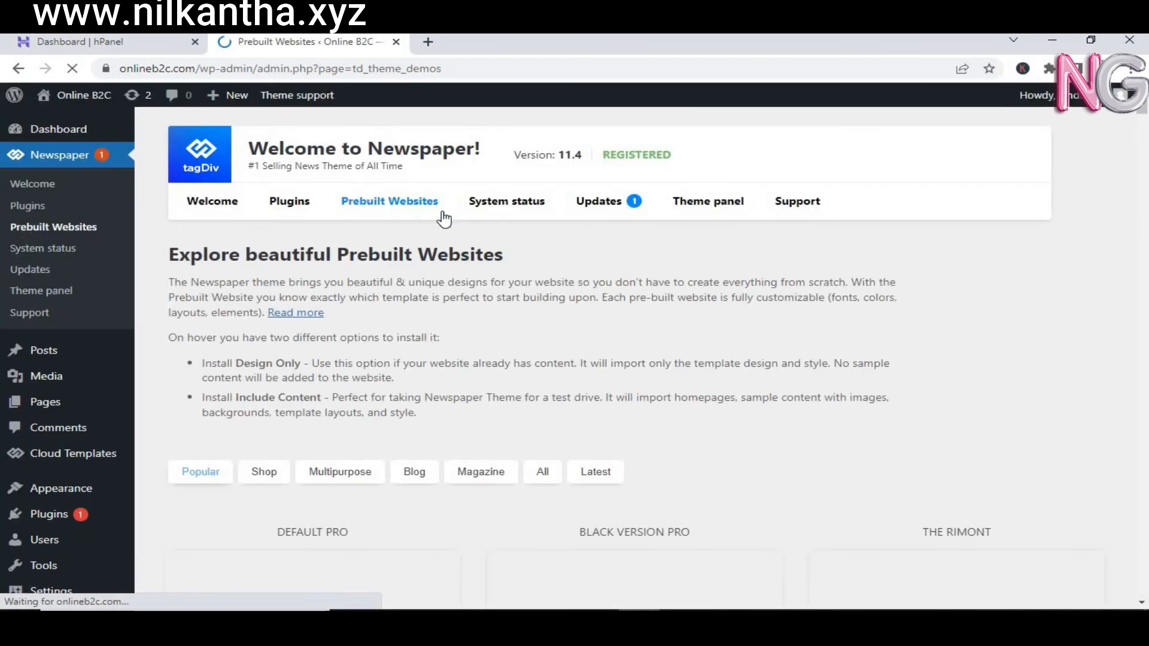
# Step: Install the DEFAULT PRO prebuilt website with Include content on, confirming the full demo install
pyautogui.moveTo(1145, 107)
pyautogui.mouseDown()
pyautogui.moveTo(1145, 132)
pyautogui.moveTo(1146, 119)
pyautogui.mouseUp()
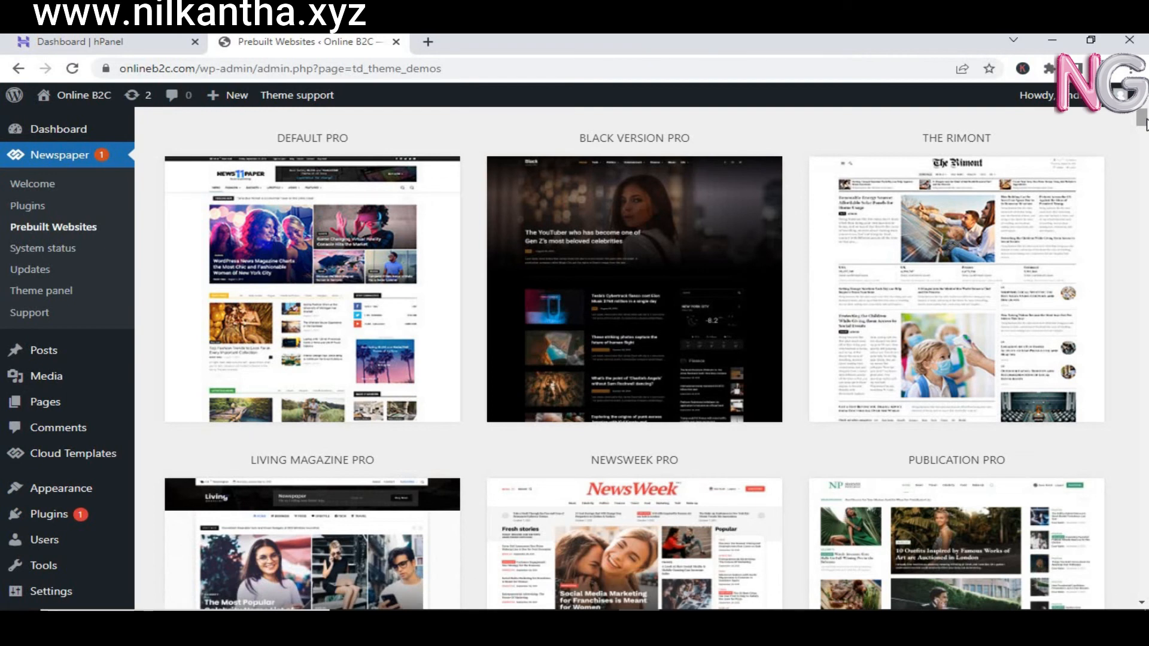
pyautogui.moveTo(1144, 121)
pyautogui.mouseDown()
pyautogui.moveTo(1143, 307)
pyautogui.moveTo(1147, 96)
pyautogui.moveTo(1146, 120)
pyautogui.mouseUp()
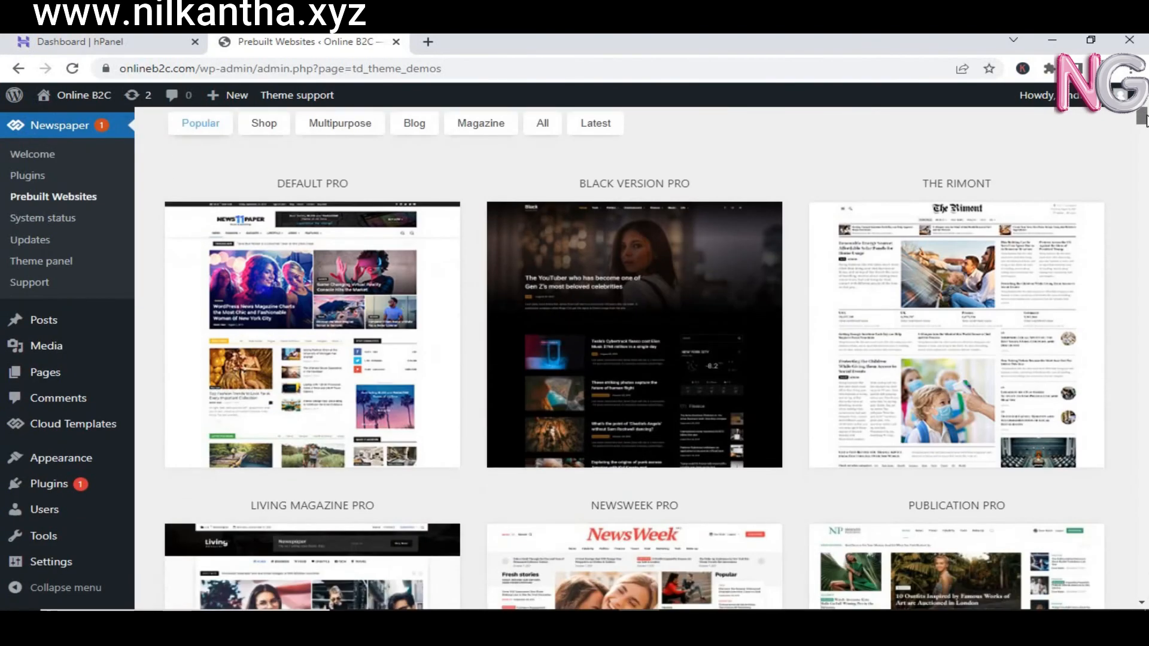
pyautogui.moveTo(453, 326)
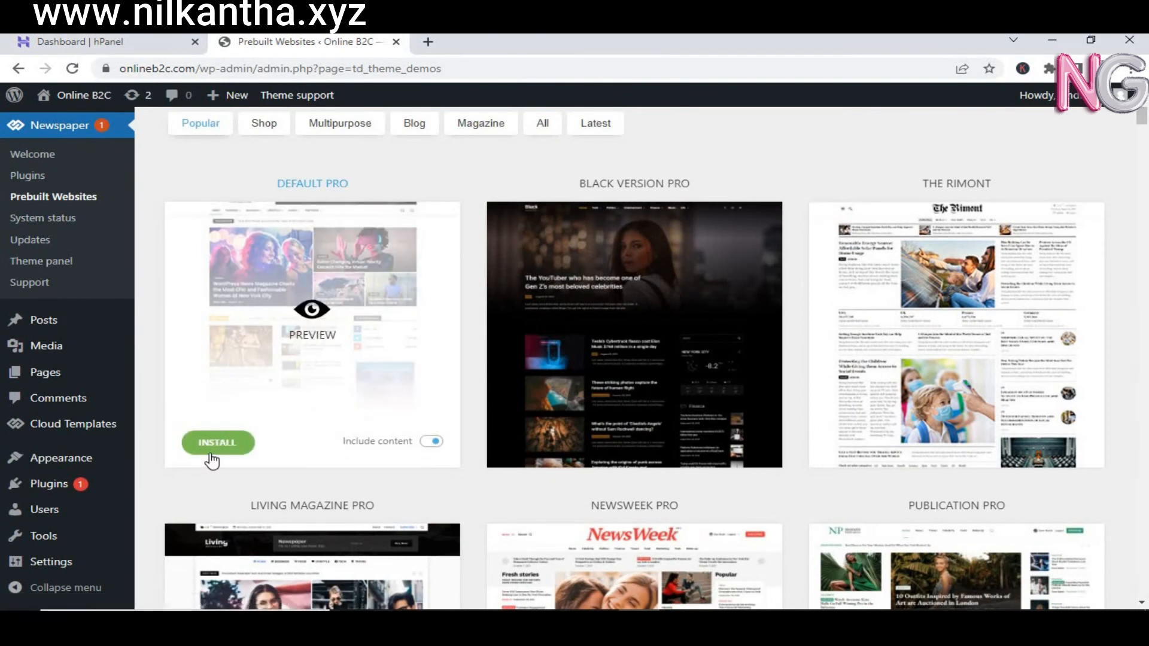
pyautogui.moveTo(210, 459)
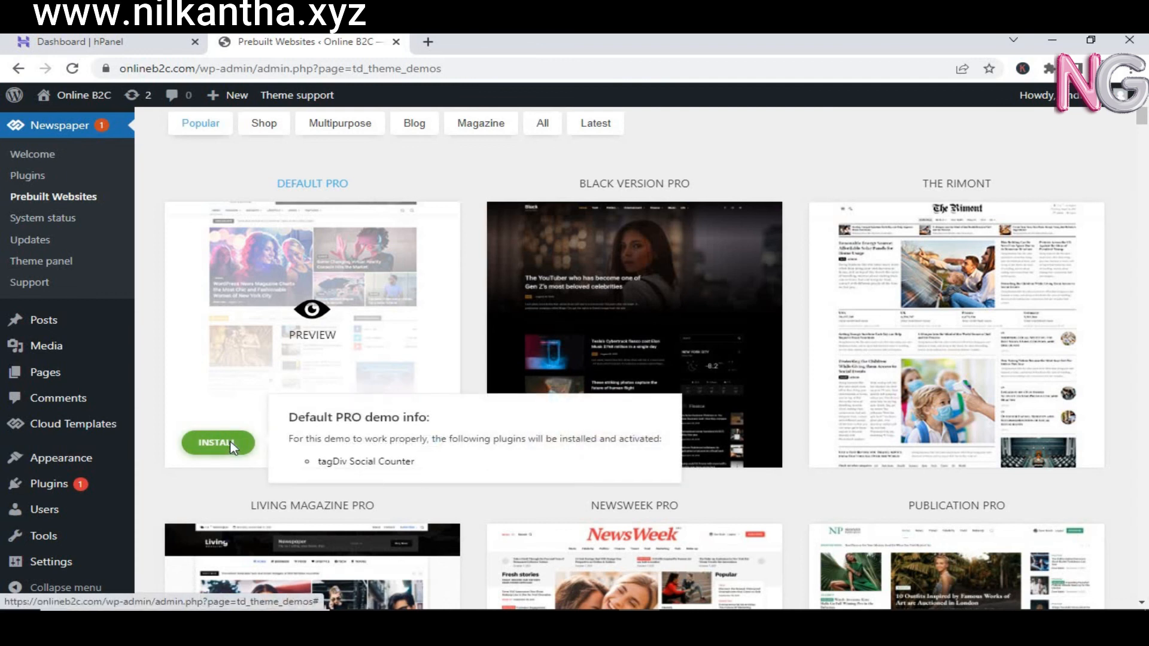
pyautogui.click(231, 446)
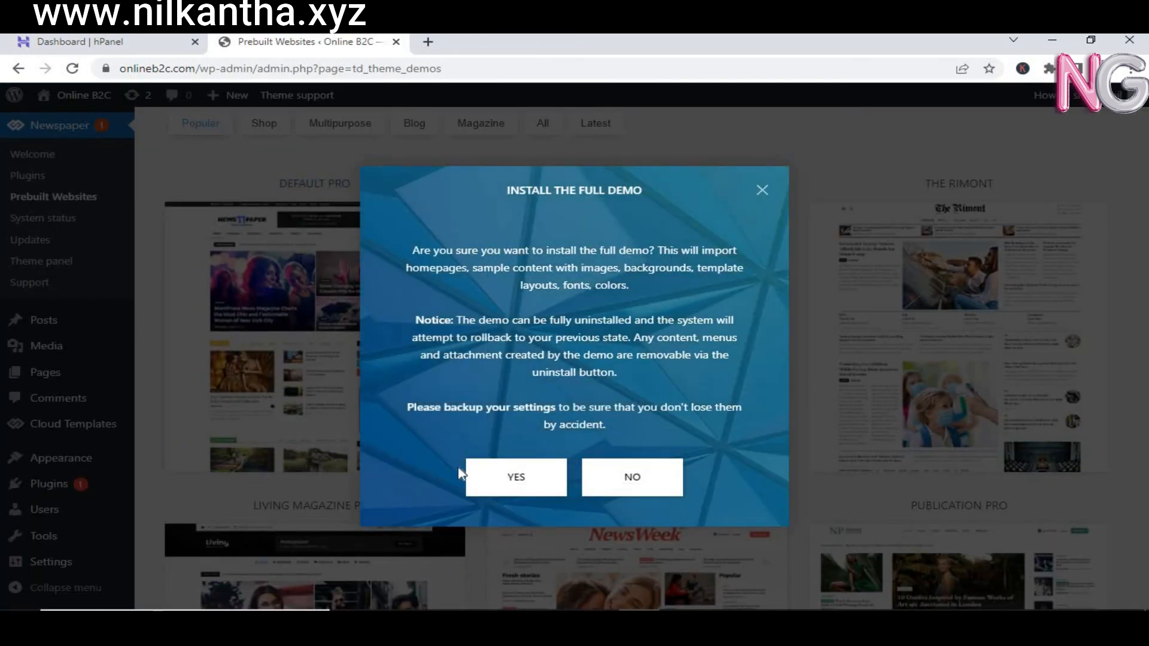
pyautogui.click(494, 482)
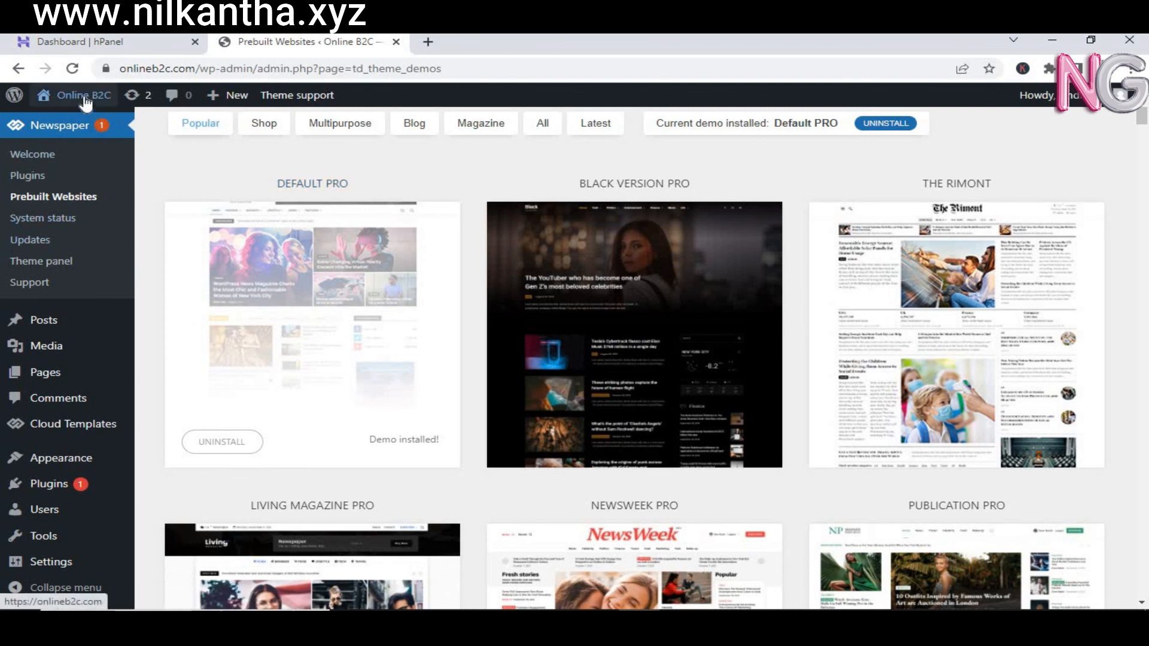
# Step: Visit the Online B2C front page, check its full web address, and scroll the Newspaper demo layout
pyautogui.moveTo(84, 96)
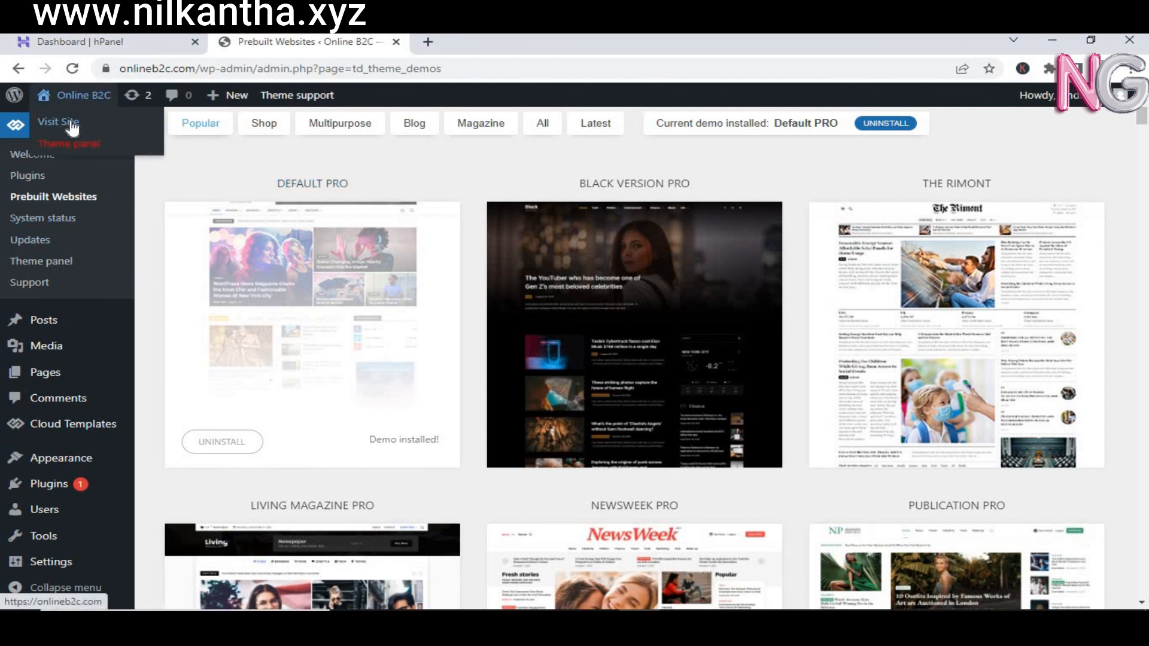
pyautogui.click(72, 126)
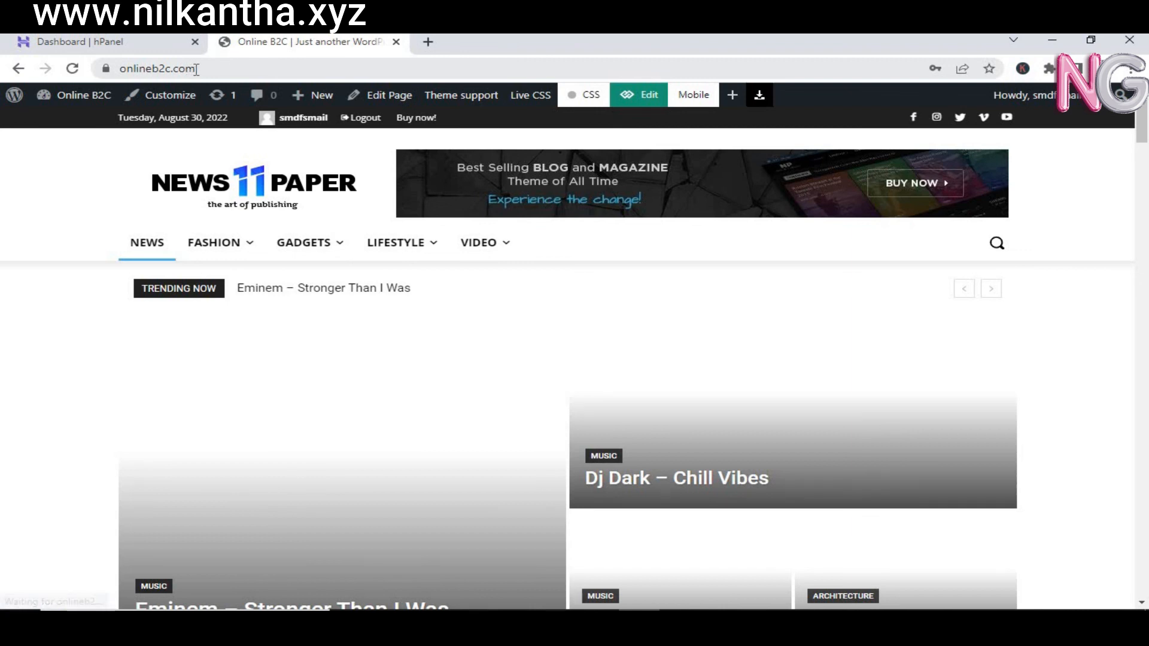
pyautogui.click(193, 68)
pyautogui.click(175, 68)
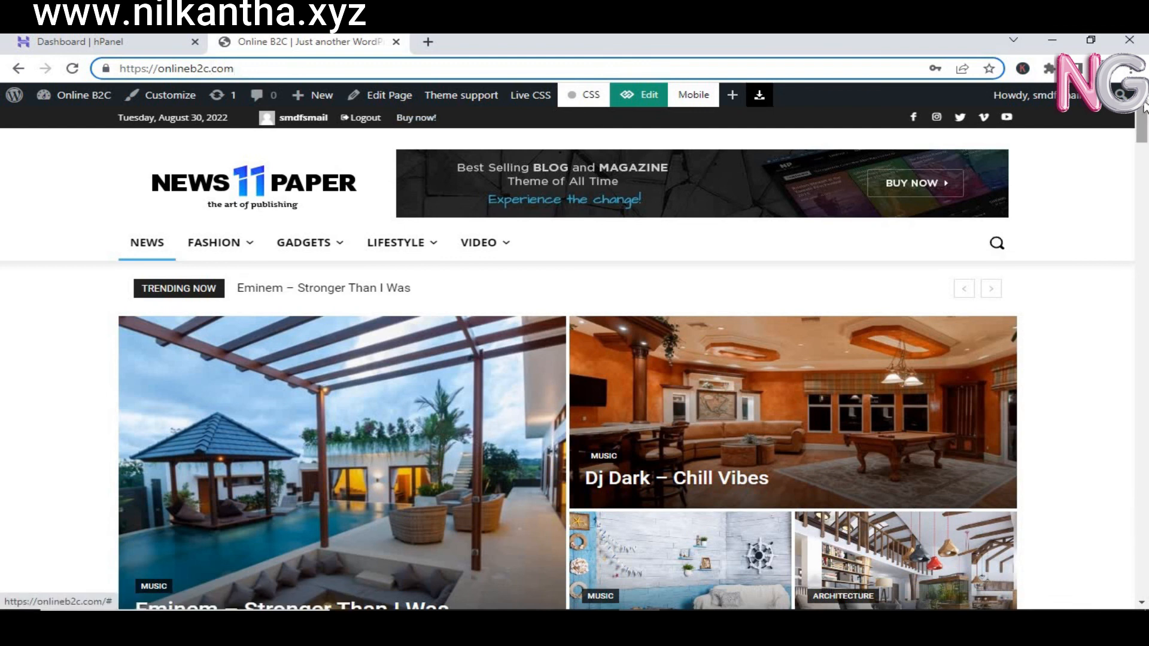
pyautogui.moveTo(1145, 136); pyautogui.dragTo(1116, 96)
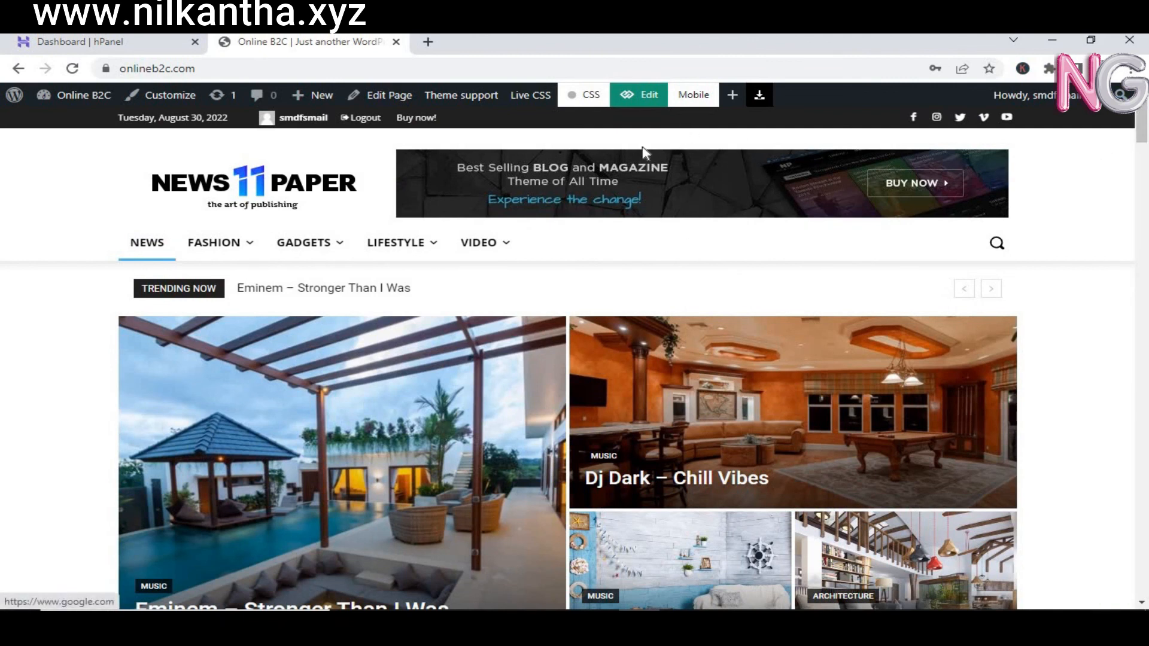